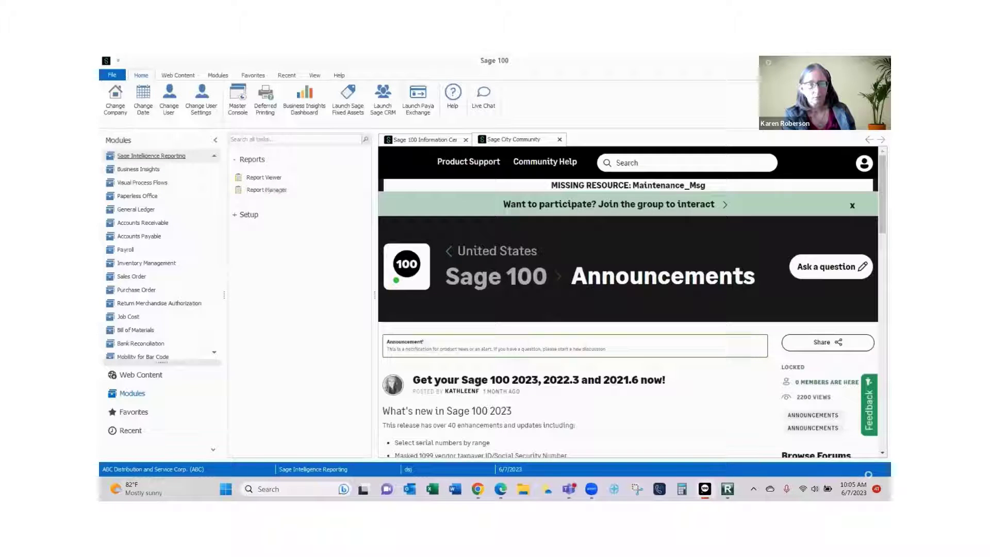
Bring Report Manager forward and run the Webinar Financials report under User Webinar.
mouse_move(727, 489)
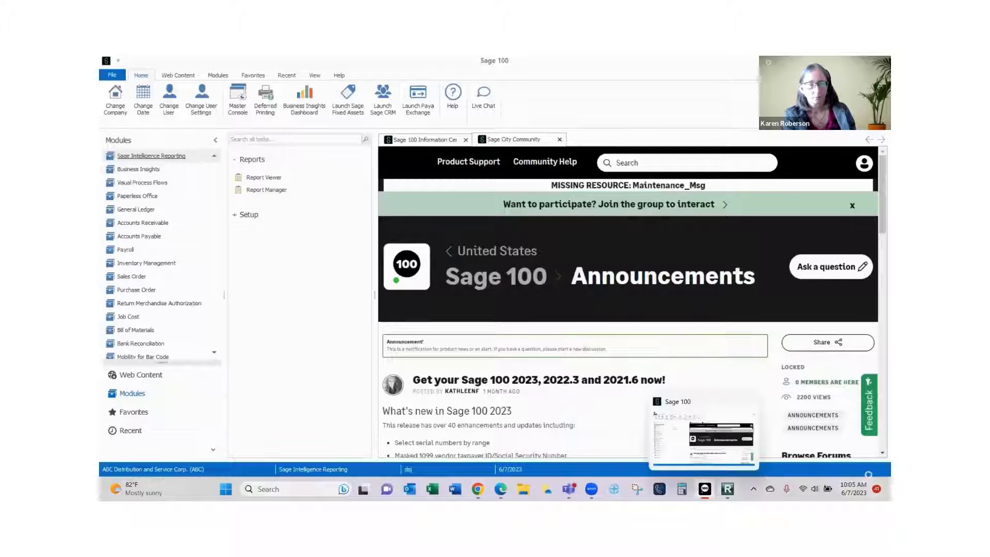
left_click(727, 438)
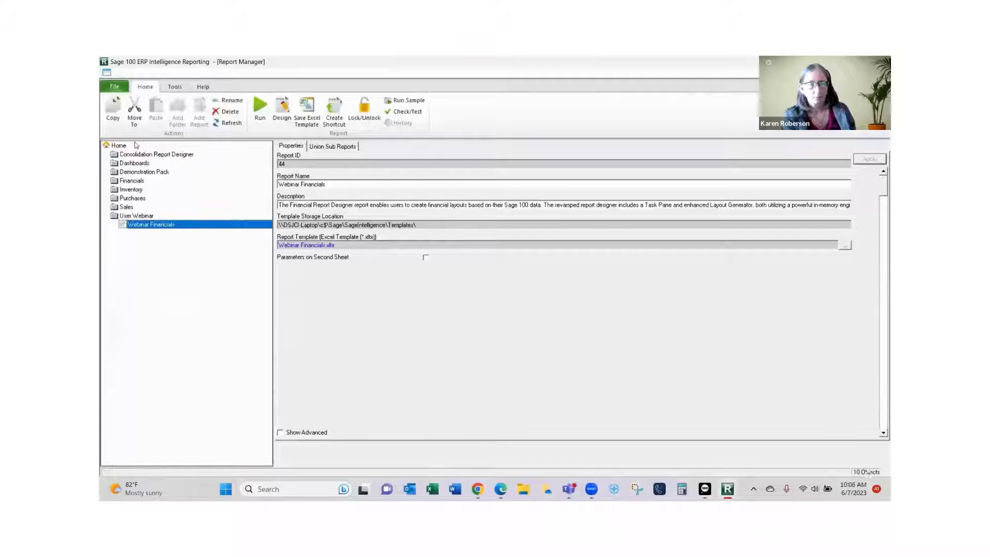
double_click(145, 227)
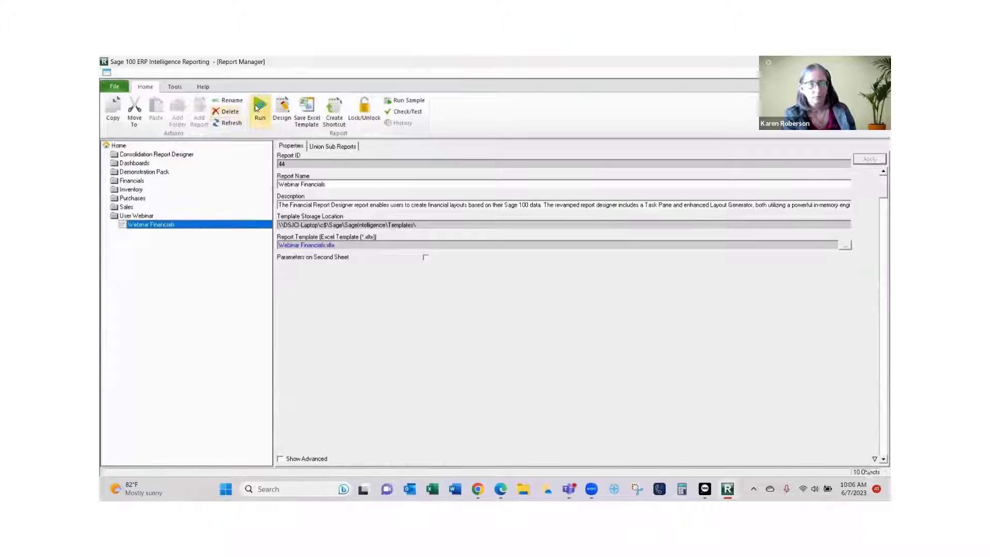
left_click(258, 107)
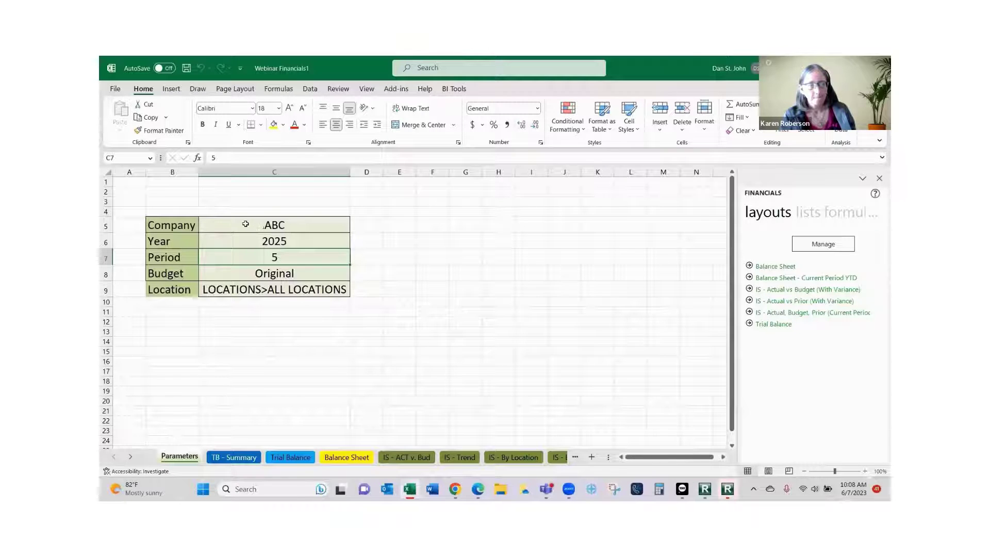
left_click(261, 224)
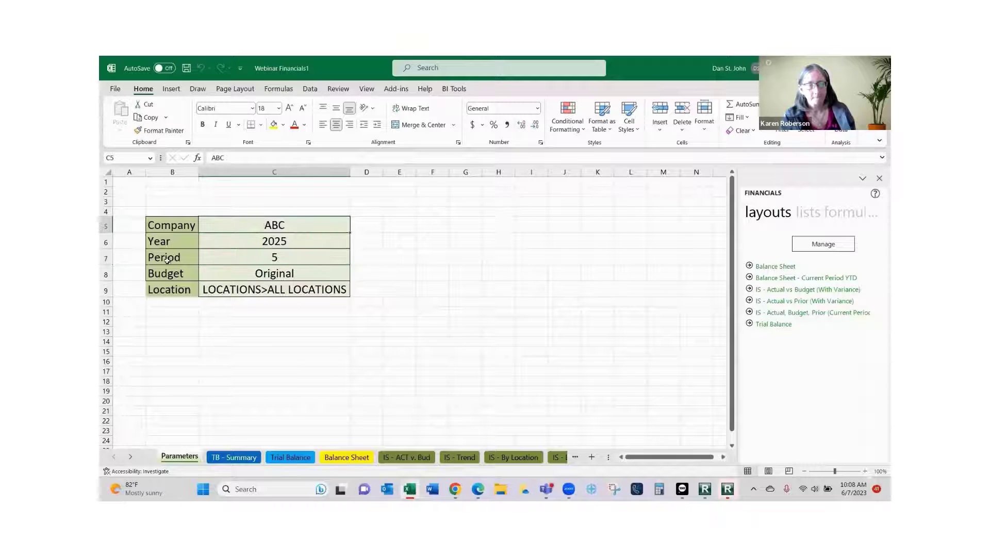
left_click(240, 246)
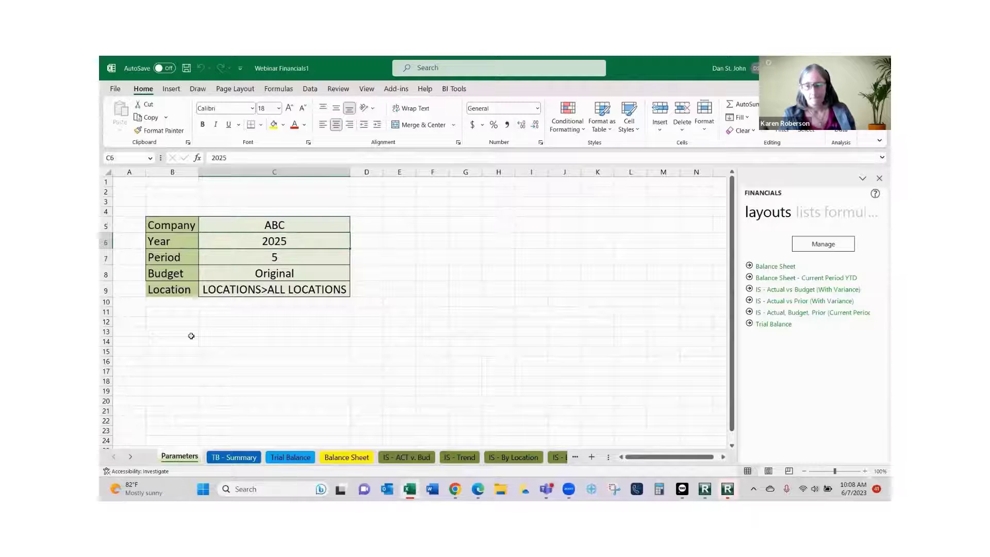
left_click(270, 257)
left_click(269, 275)
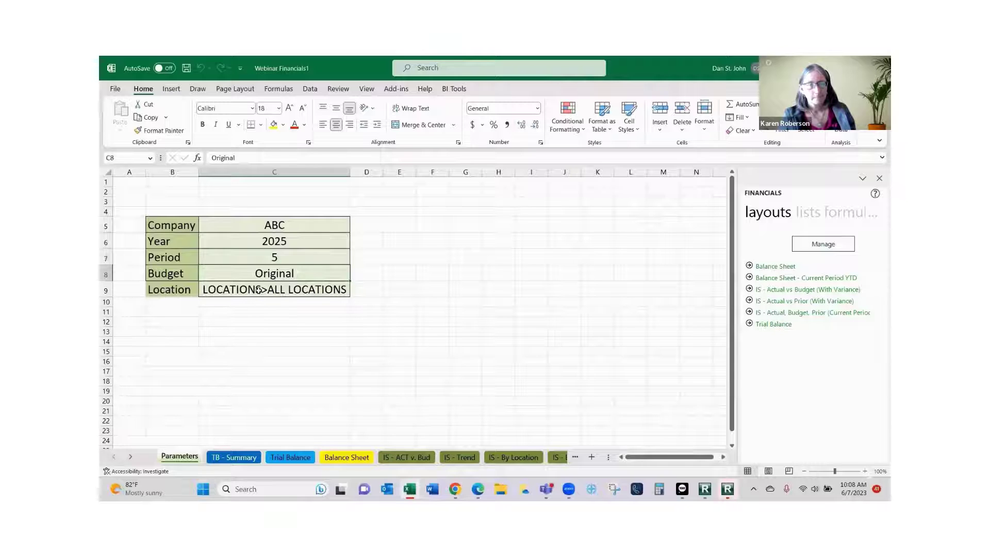
left_click(258, 288)
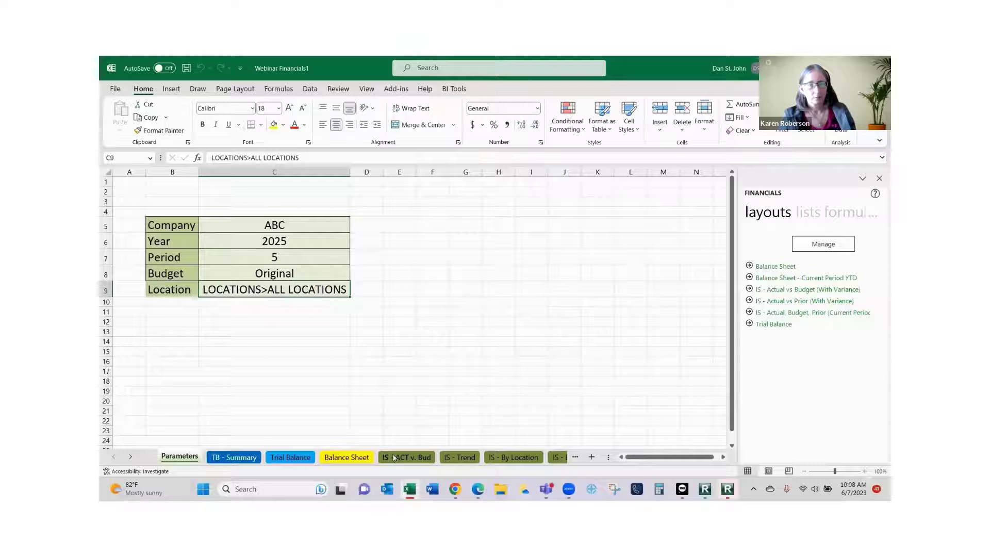
Review the TB - Summary, Trial Balance, Balance Sheet and IS - ACT v. Bud sheets.
left_click(225, 457)
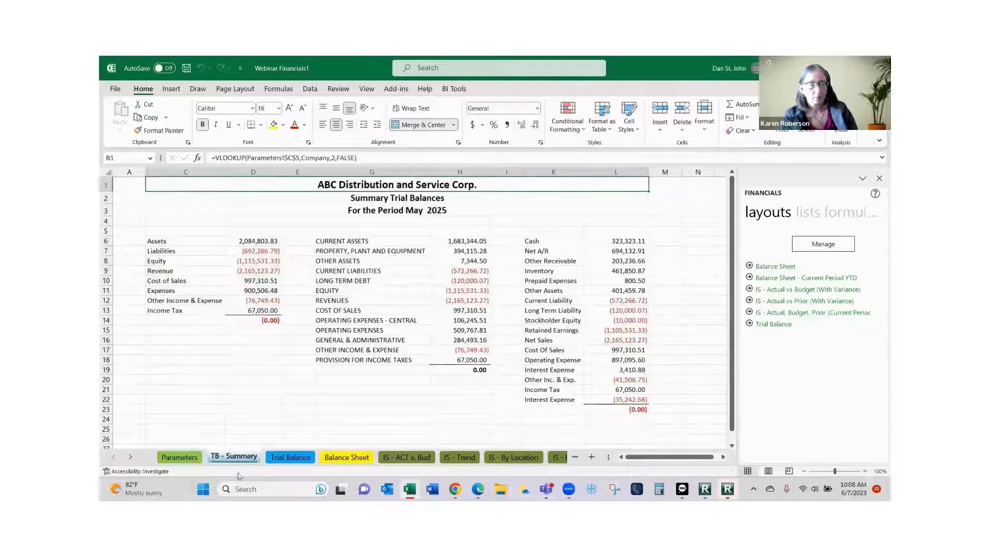
left_click(277, 458)
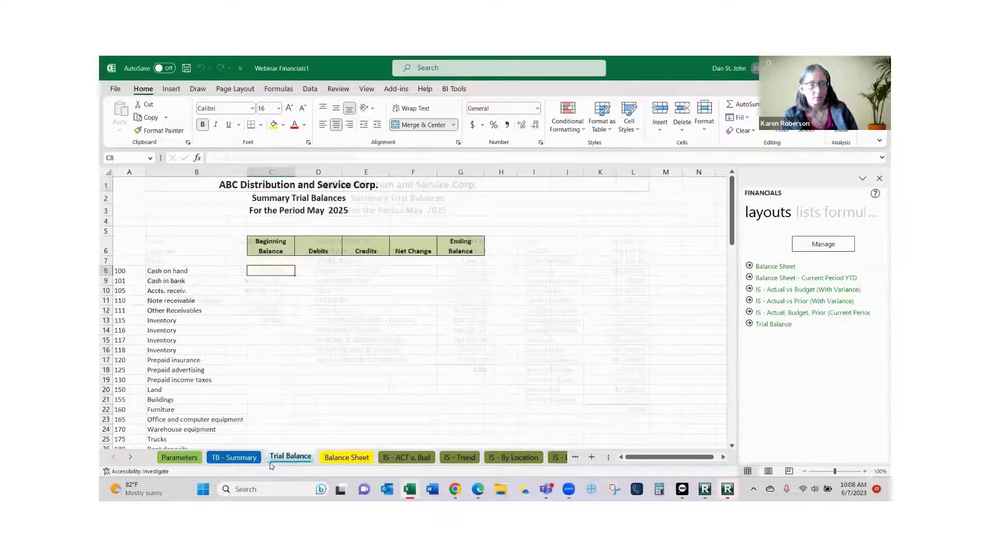
left_click(338, 464)
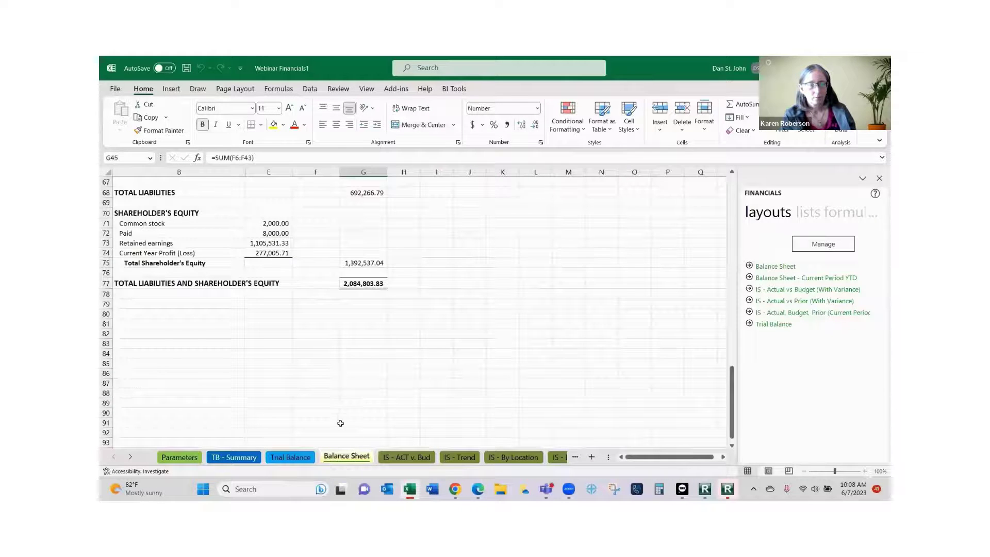
scroll(341, 424, "up", 16)
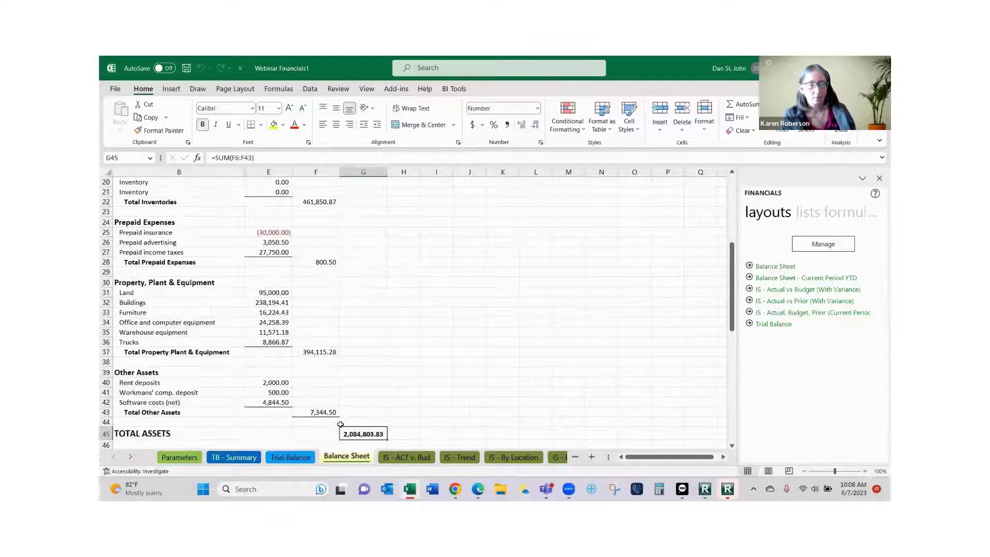
scroll(340, 424, "up", 7)
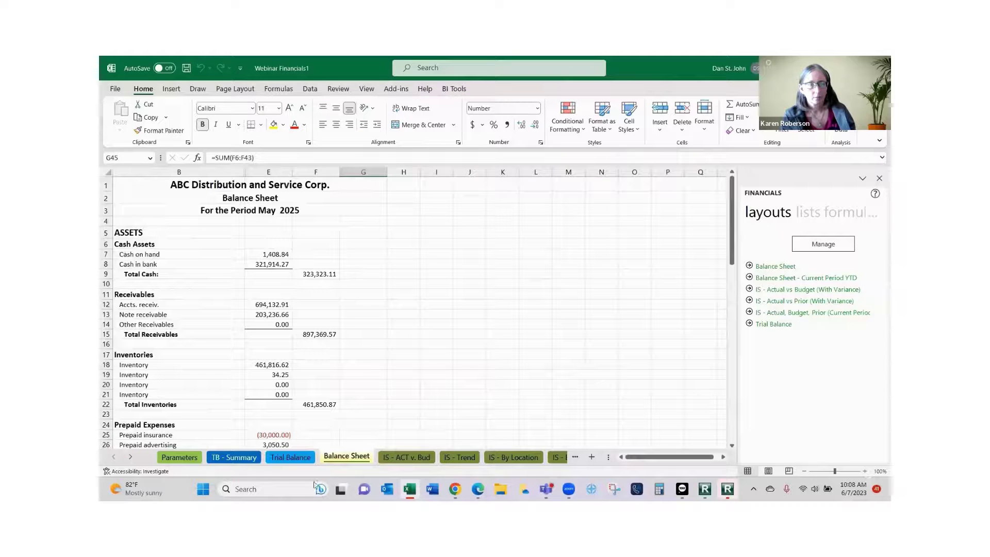
left_click(399, 461)
scroll(386, 436, "up", 5)
scroll(385, 436, "up", 6)
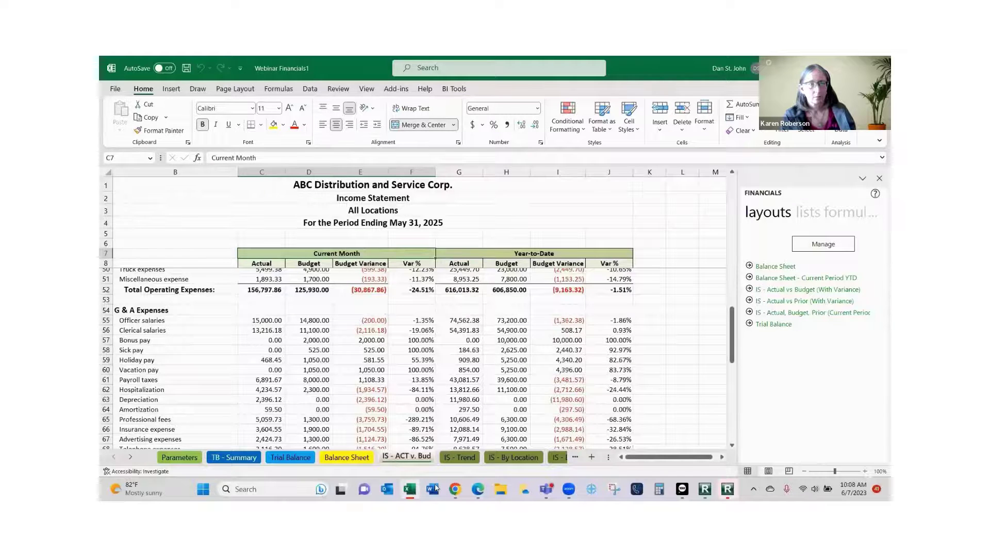
scroll(413, 439, "up", 14)
Review the IS - Trend, IS - By Location and IS - By Department sheets, then return to Trial Balance.
left_click(460, 457)
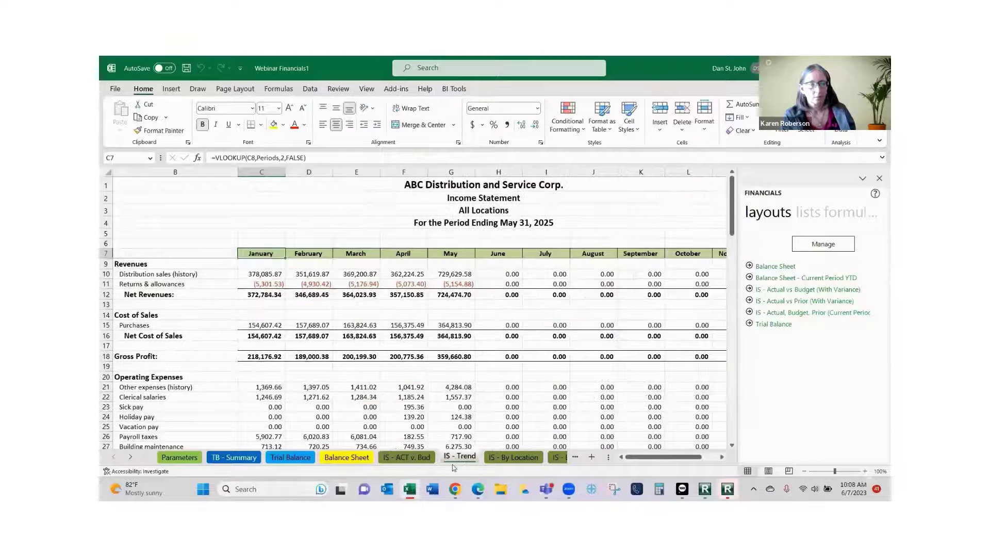
scroll(456, 464, "down", 2)
scroll(464, 470, "up", 2)
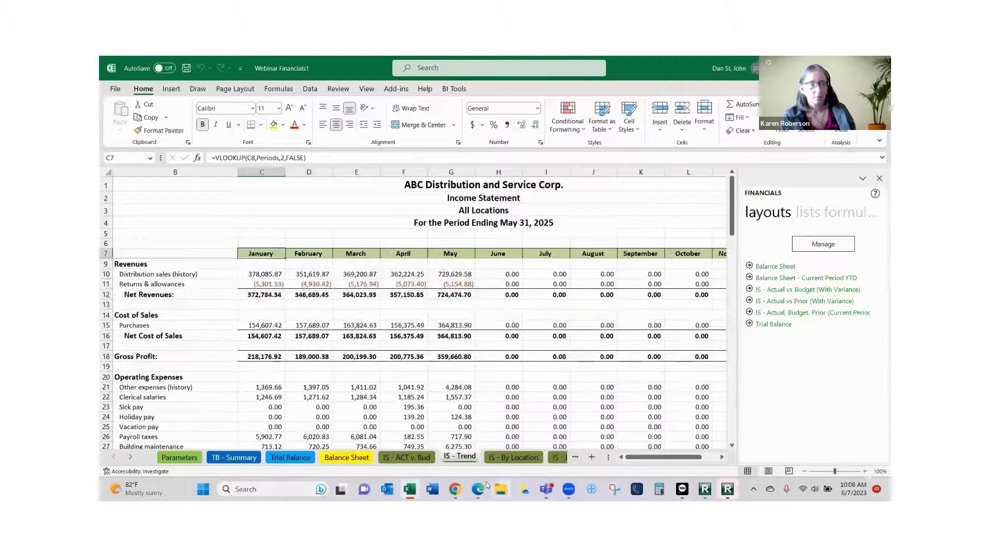
left_click(508, 458)
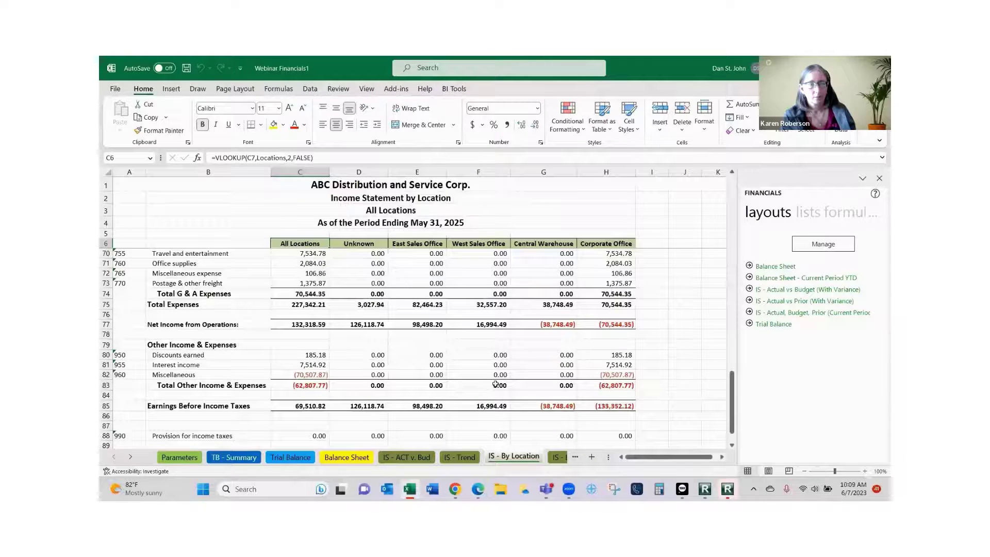
scroll(495, 384, "up", 17)
scroll(501, 385, "up", 4)
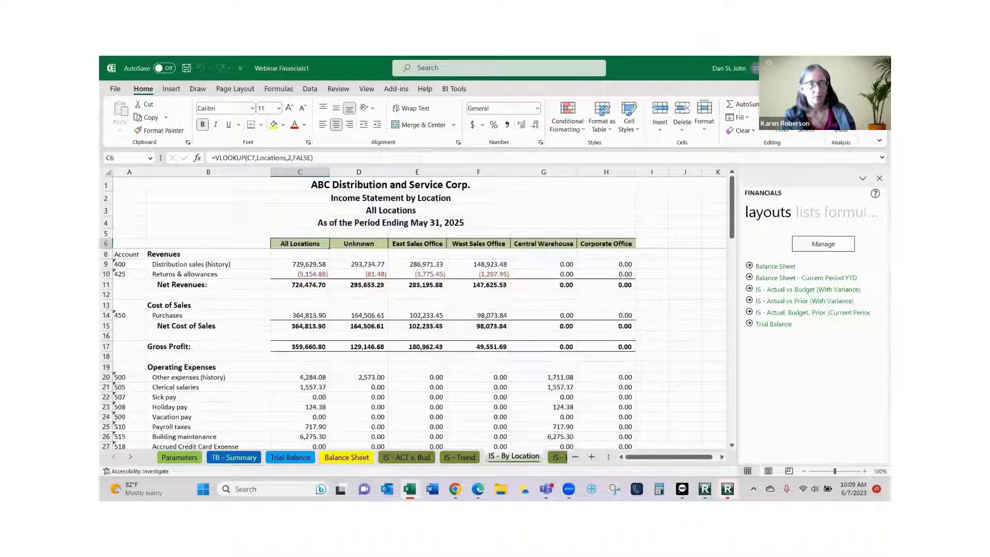
left_click(559, 458)
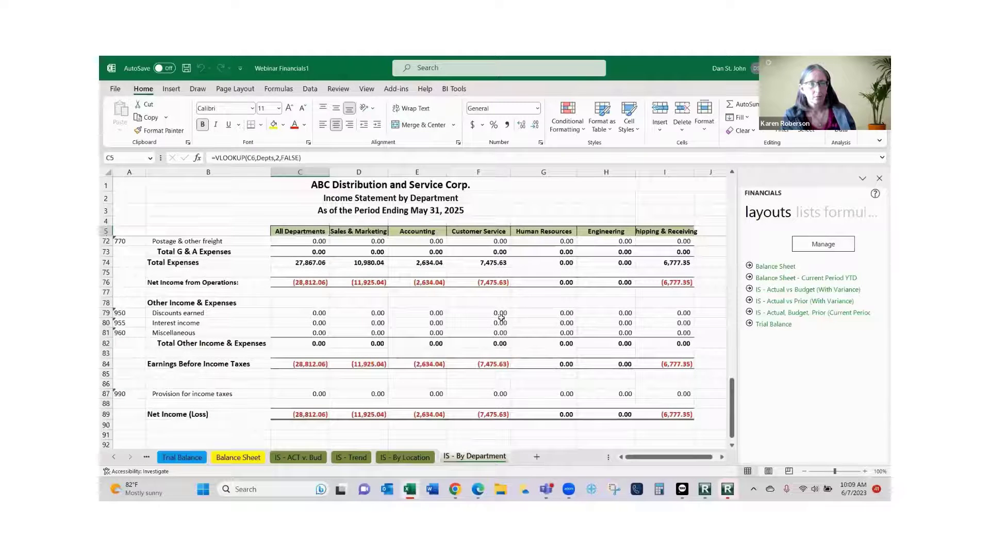
scroll(454, 309, "up", 3)
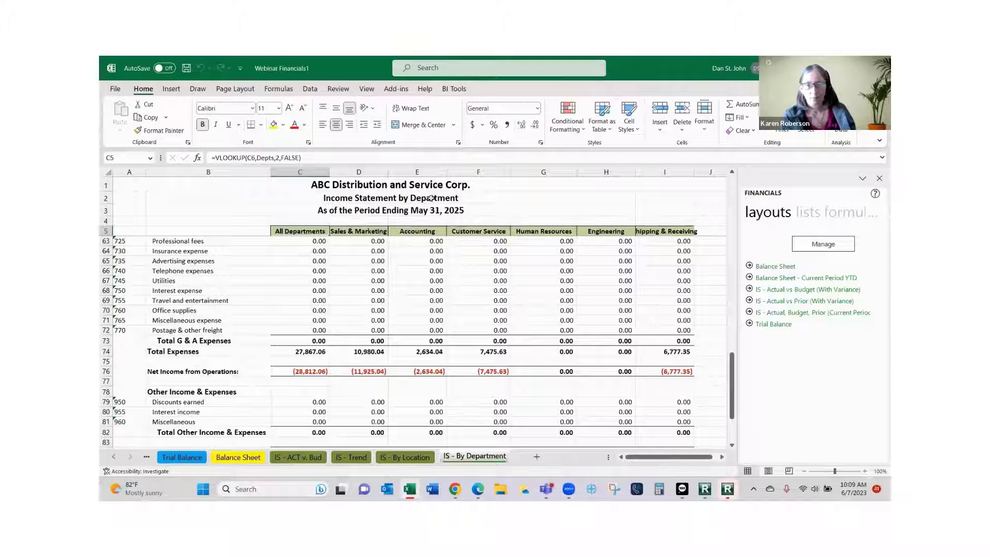
scroll(422, 305, "down", 3)
scroll(406, 318, "up", 11)
scroll(406, 318, "up", 4)
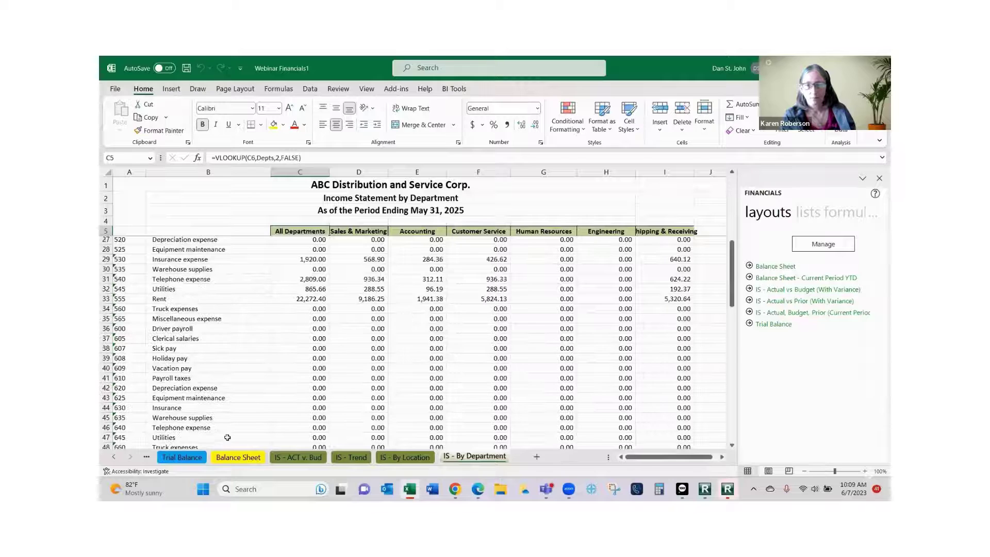
left_click(199, 458)
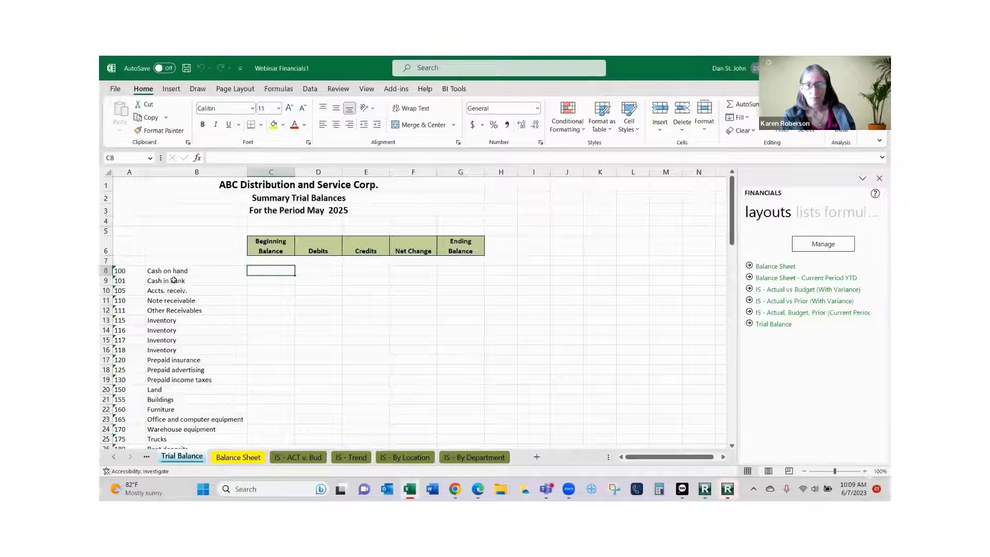
Drop a Closing Balance formula into C8 and link its account argument to $A8.
scroll(161, 341, "down", 7)
scroll(174, 349, "up", 7)
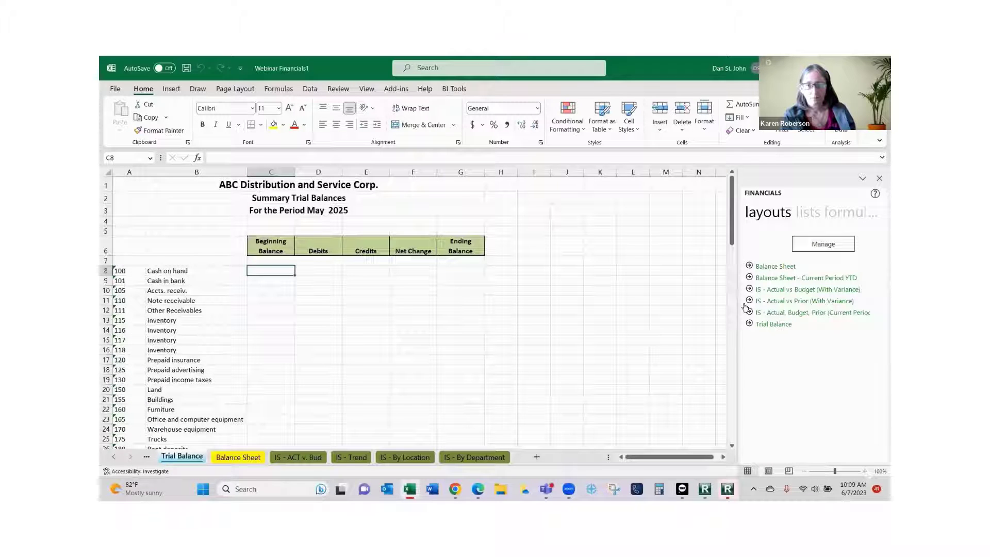
left_click(840, 217)
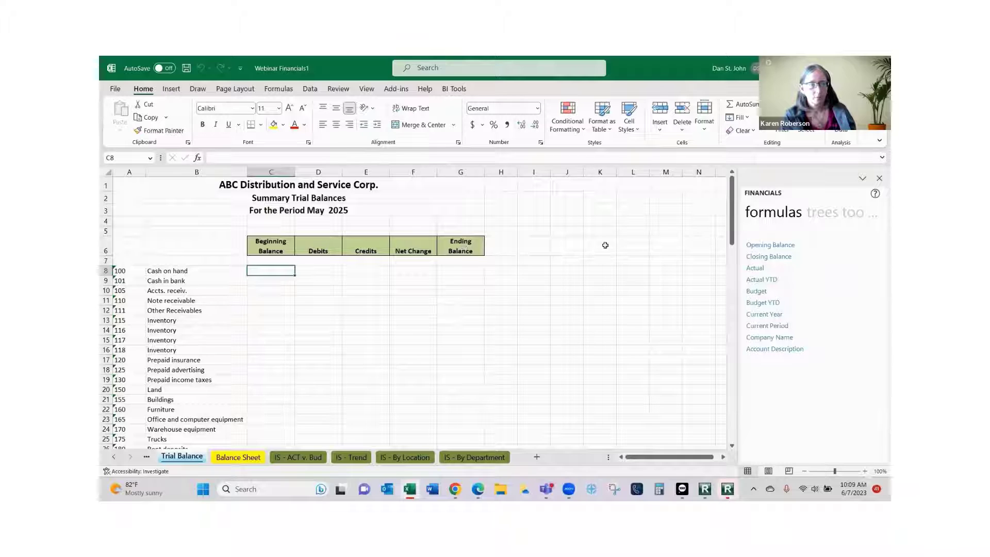
left_click_drag(767, 262, 265, 272)
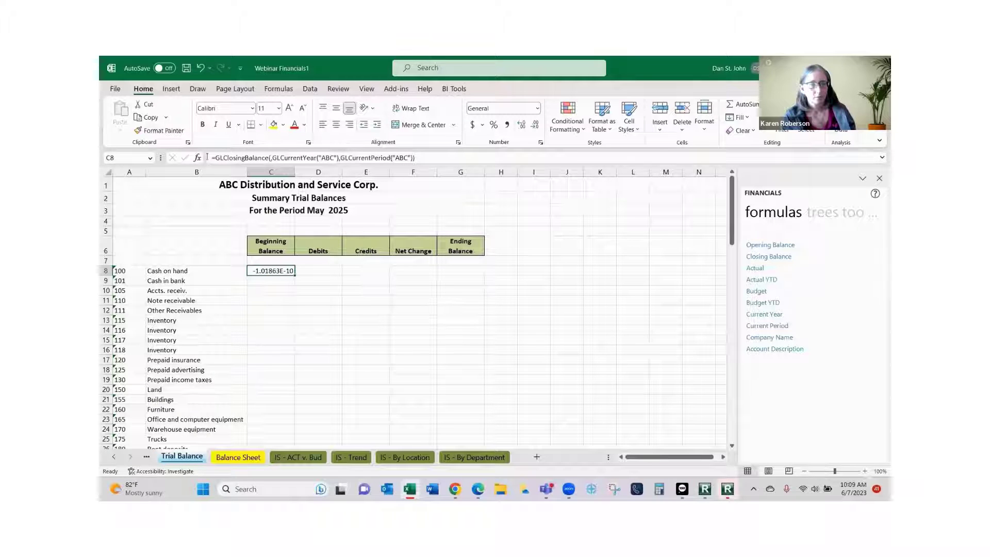
key("F2")
key("shift+F3")
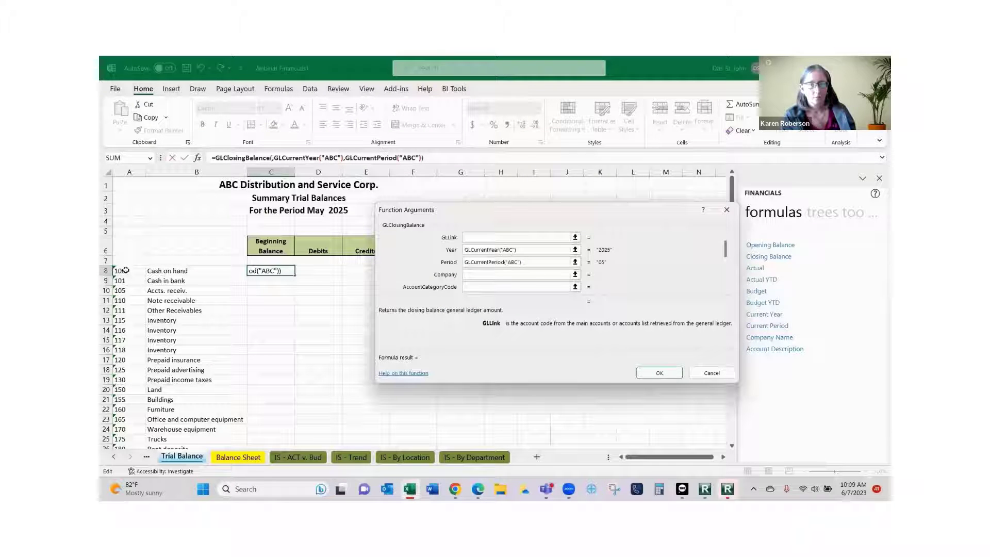
left_click(126, 270)
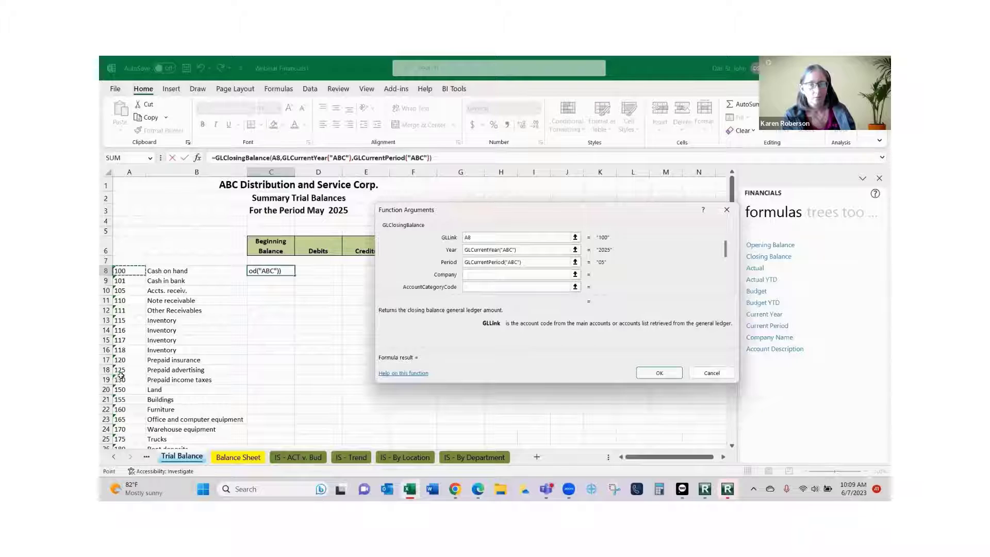
key("F4")
key("F4")
key("F4")
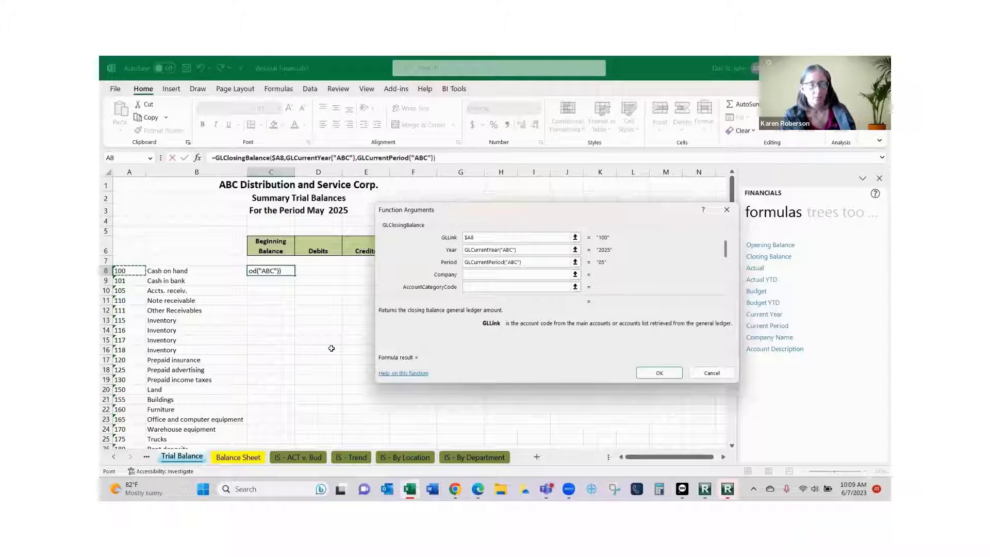
key("Tab")
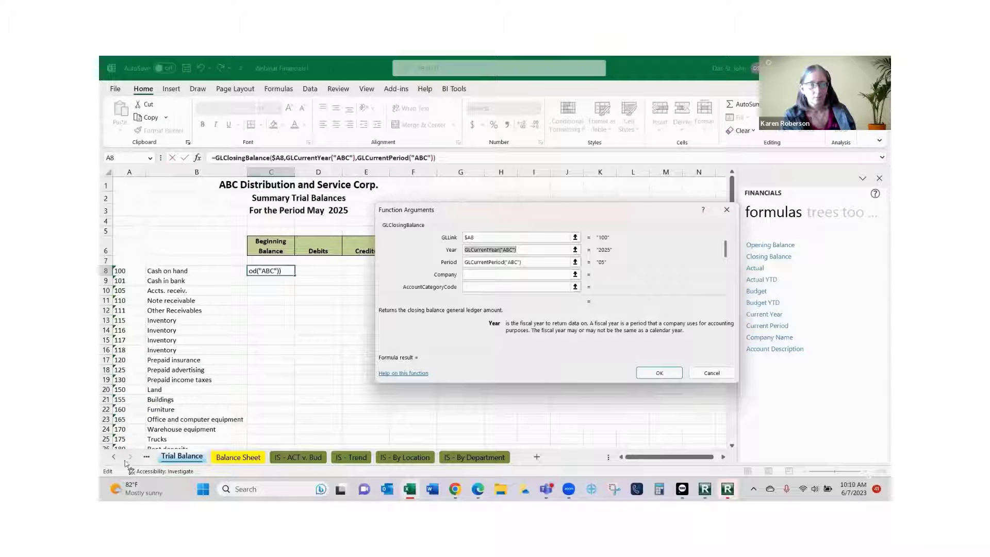
Point Year, Period and Company at Parameters cells C6, C7 and C5.
left_click(114, 457)
left_click(113, 456)
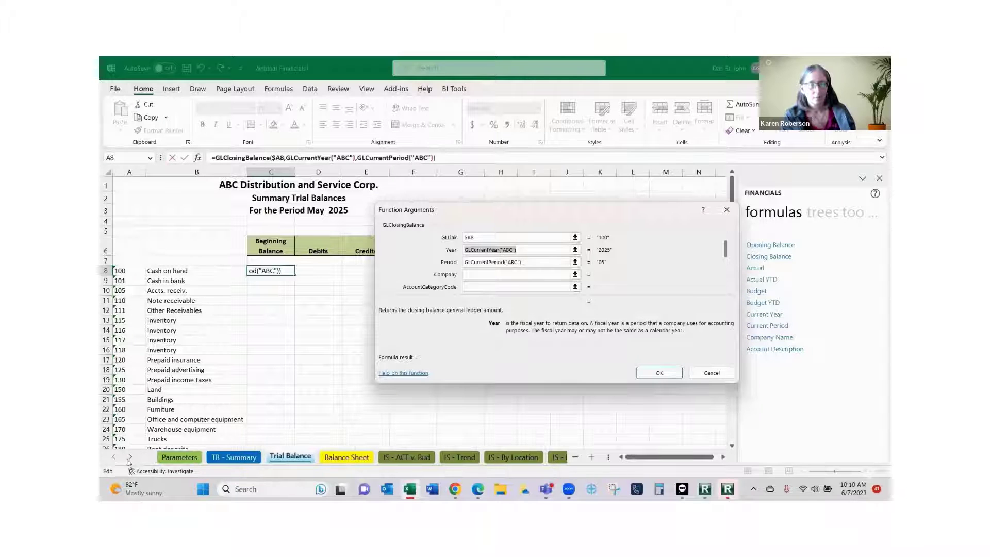
left_click(172, 458)
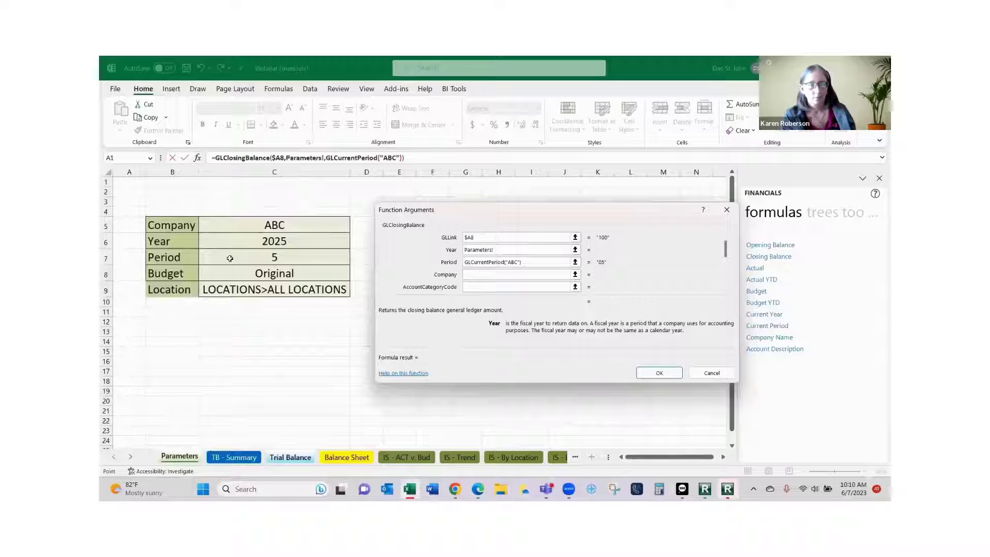
left_click(243, 240)
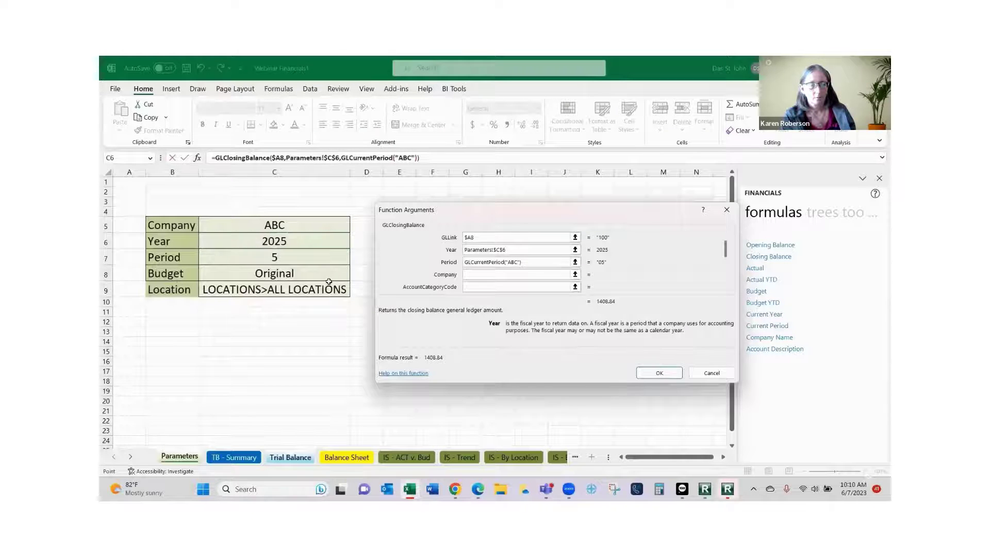
key("Tab")
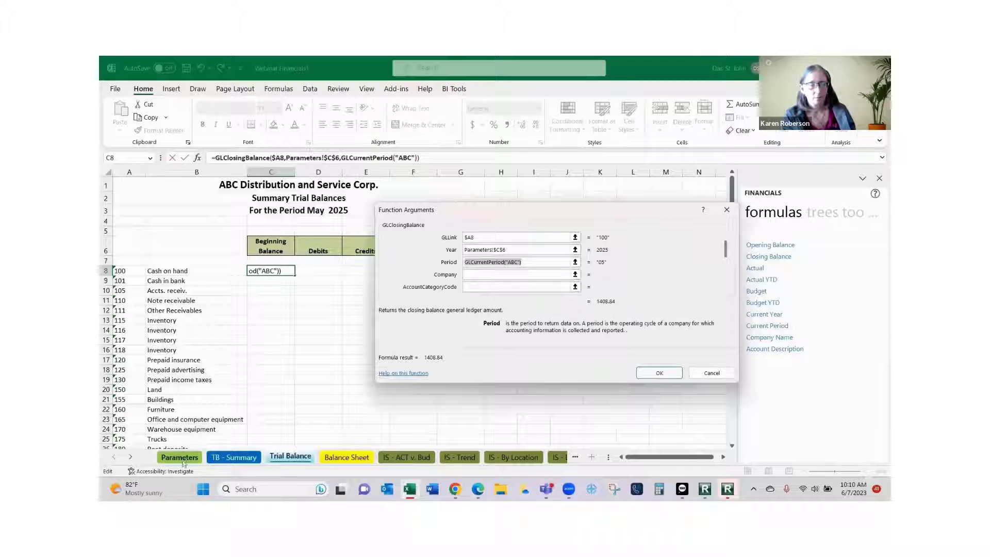
left_click(180, 457)
left_click(282, 256)
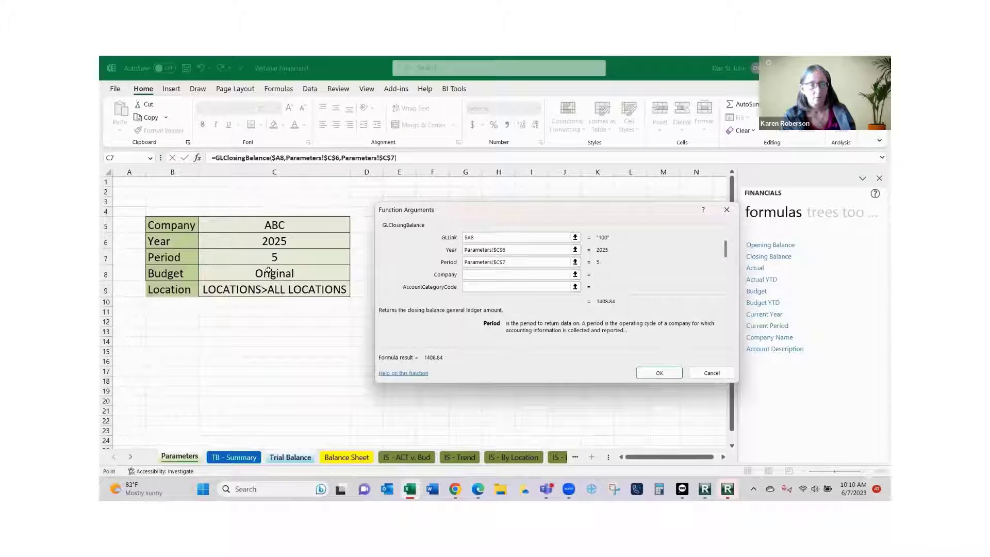
key("Tab")
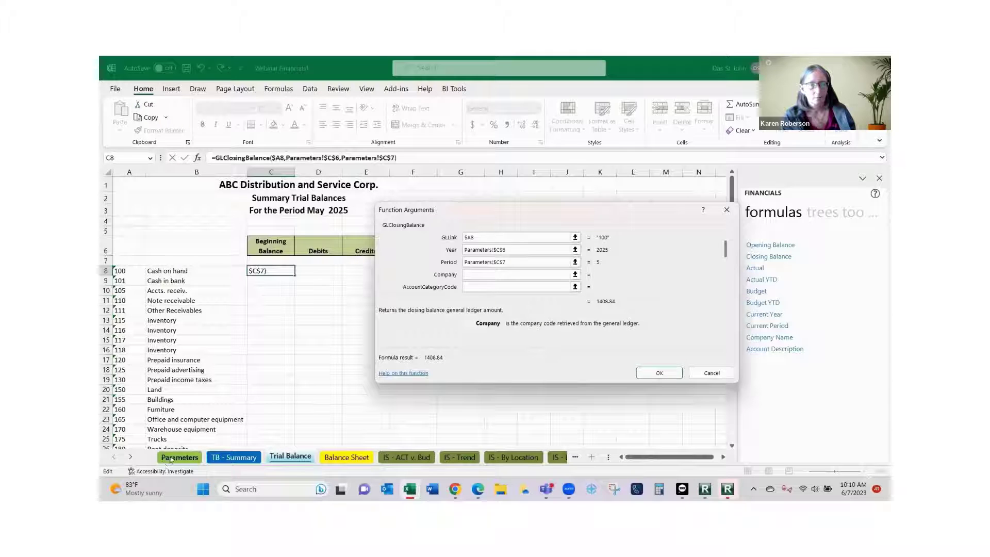
left_click(176, 457)
left_click(289, 228)
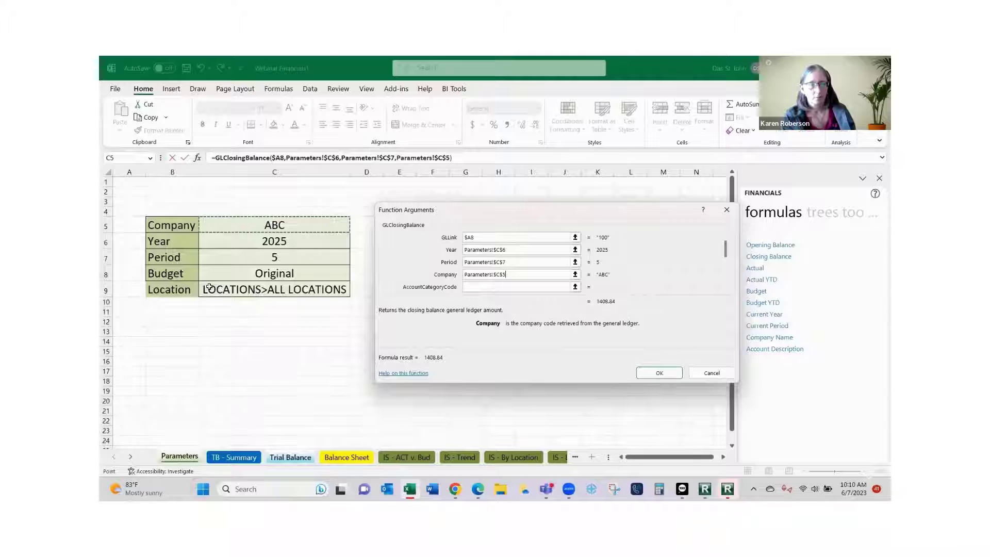
left_click(644, 377)
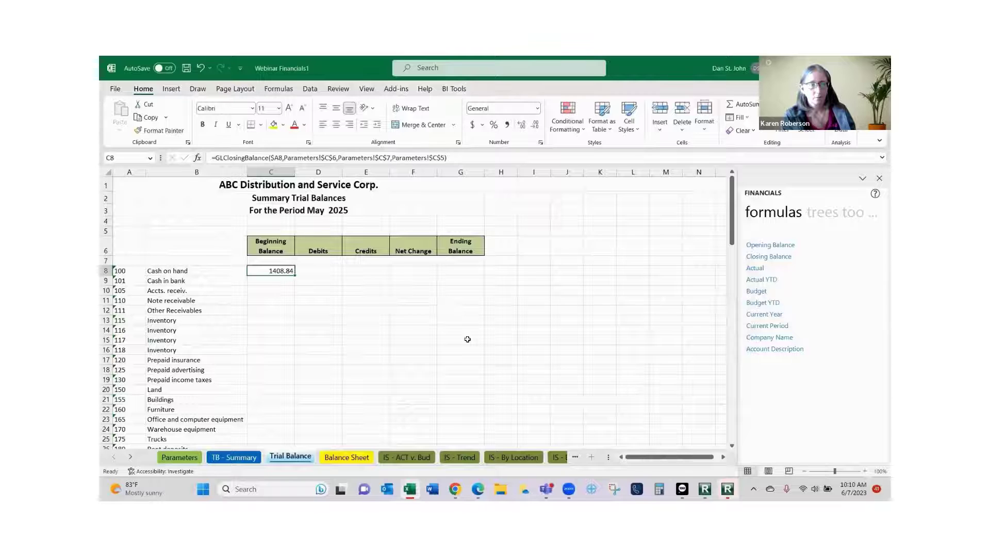
Append -1 to the Period argument so C8 shows the prior-period balance of 500.
left_click(326, 269)
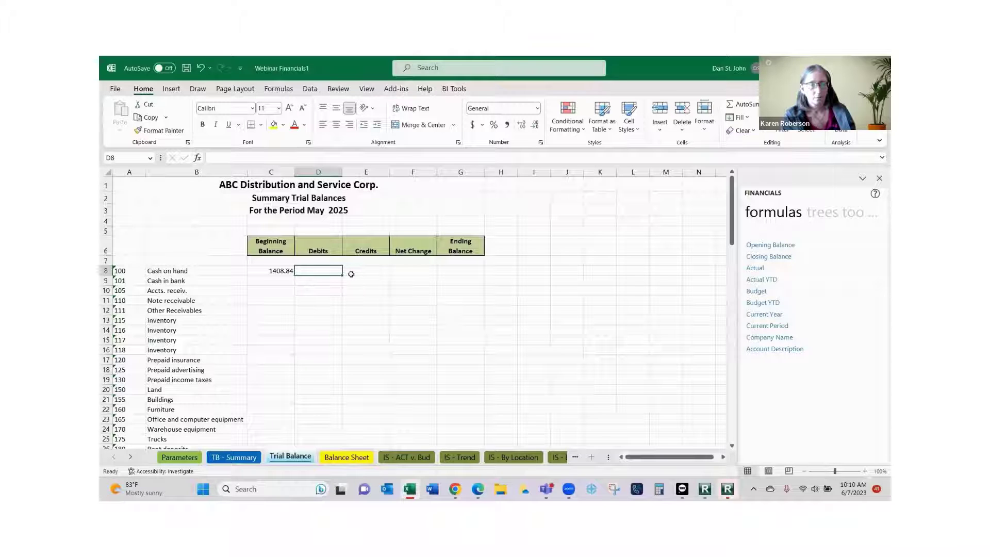
left_click(264, 272)
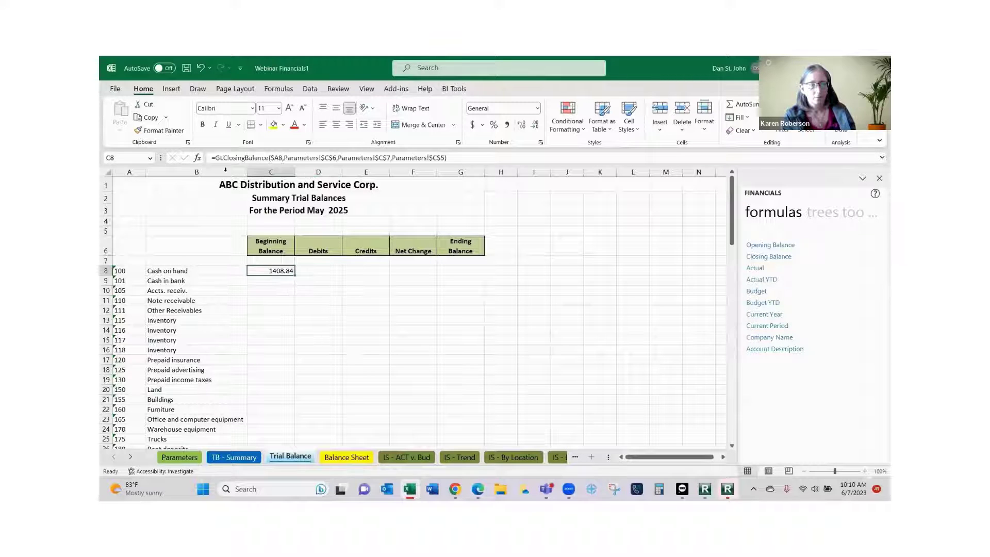
left_click(198, 160)
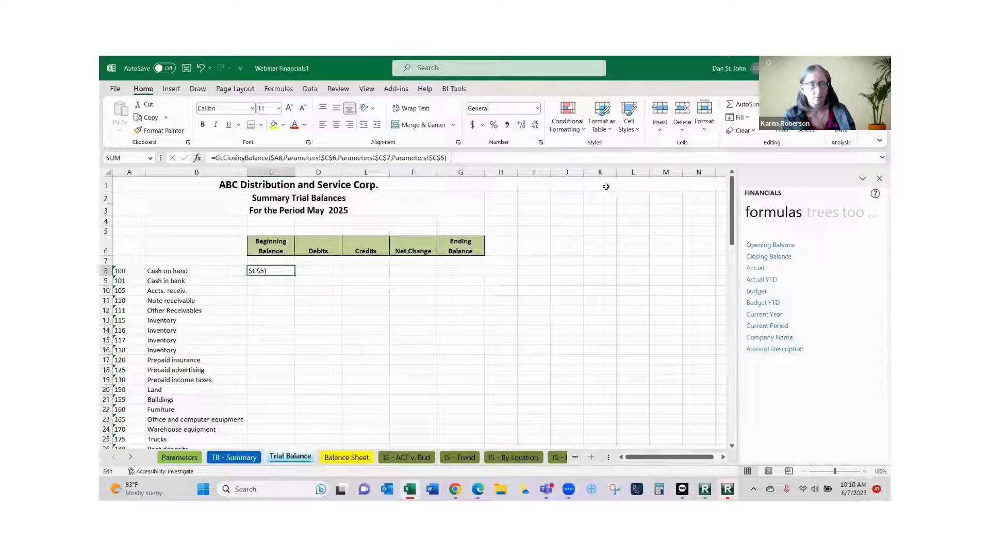
left_click(535, 262)
type("-1")
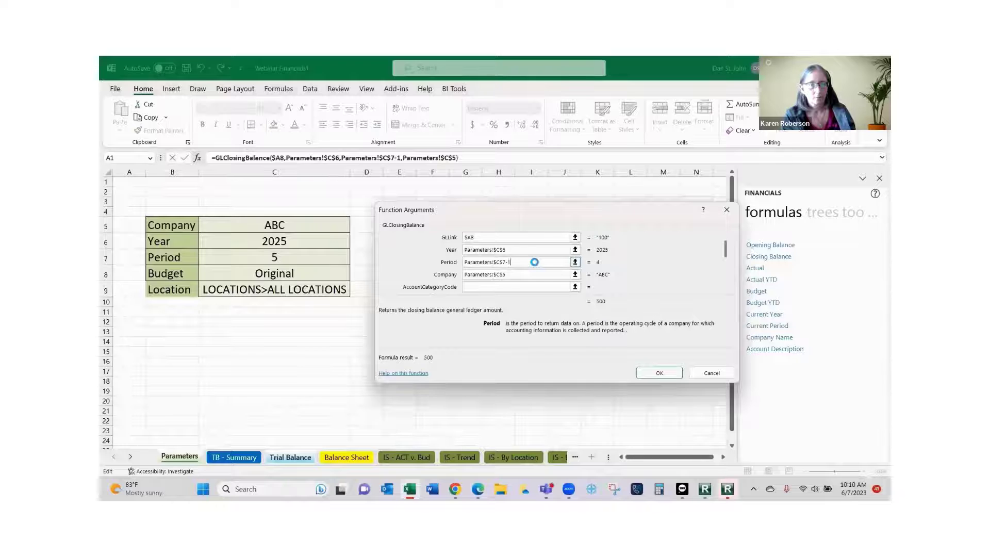
key("Return")
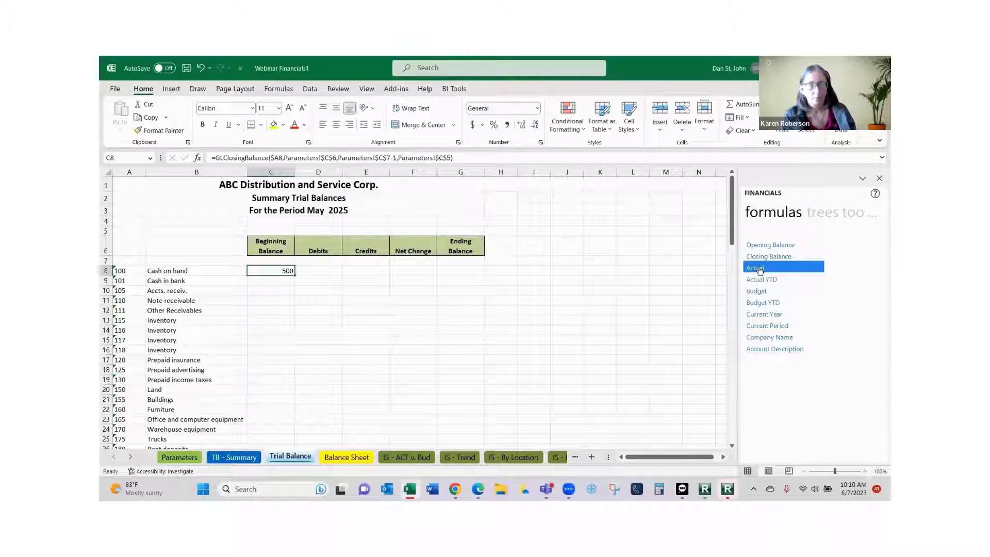
Place an Actual formula in Debits cell D8 with its account linked to $A8.
left_click_drag(760, 270, 364, 261)
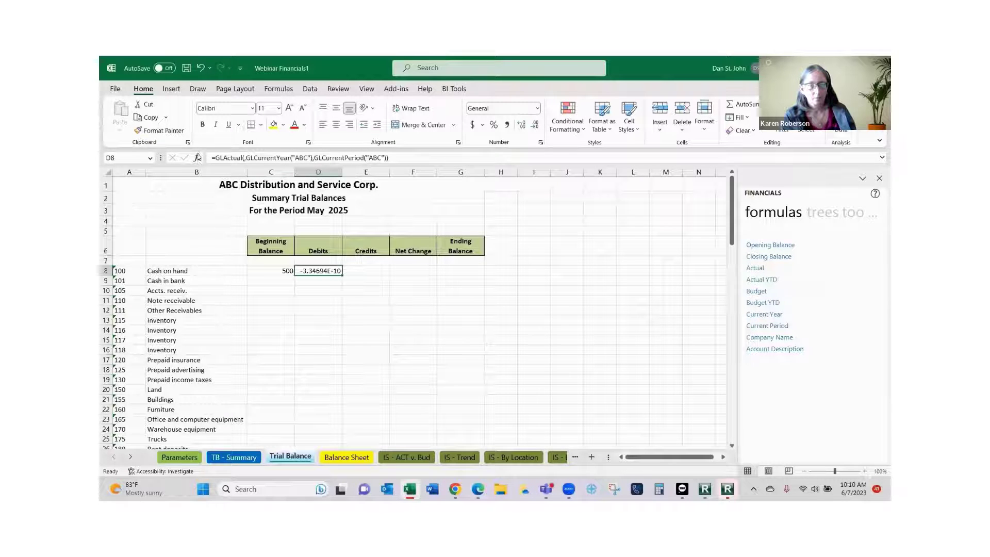
key("F2")
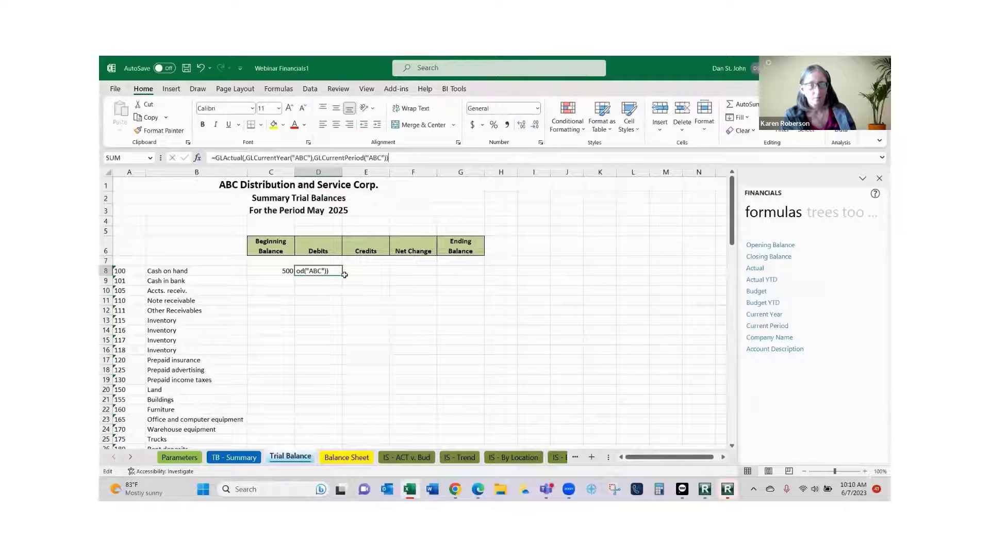
key("shift+F3")
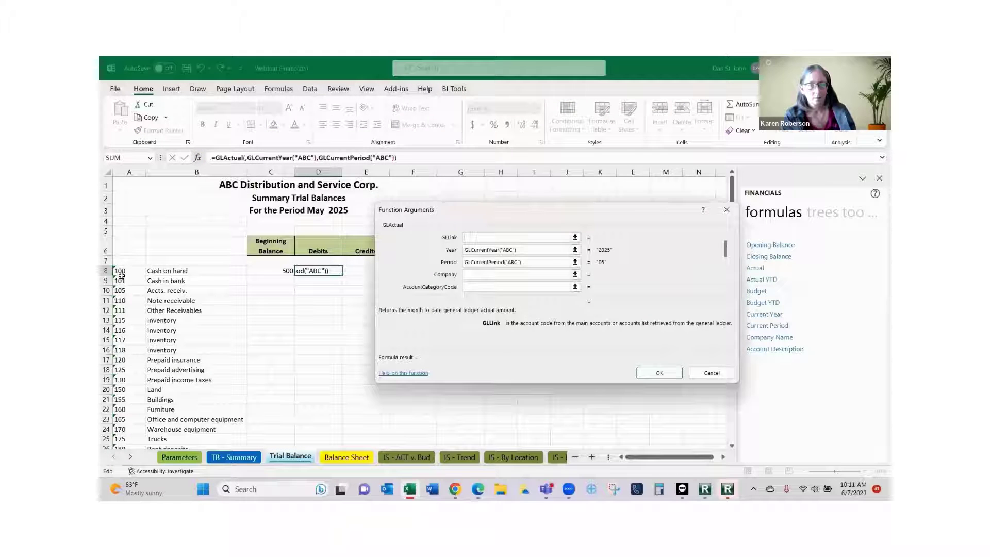
left_click(120, 271)
key("F4")
key("F4")
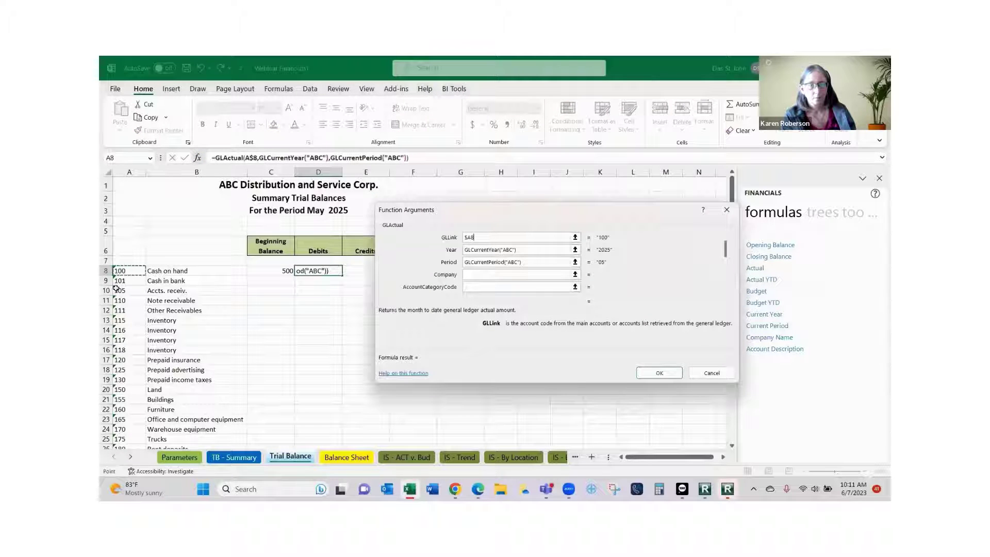
key("Tab")
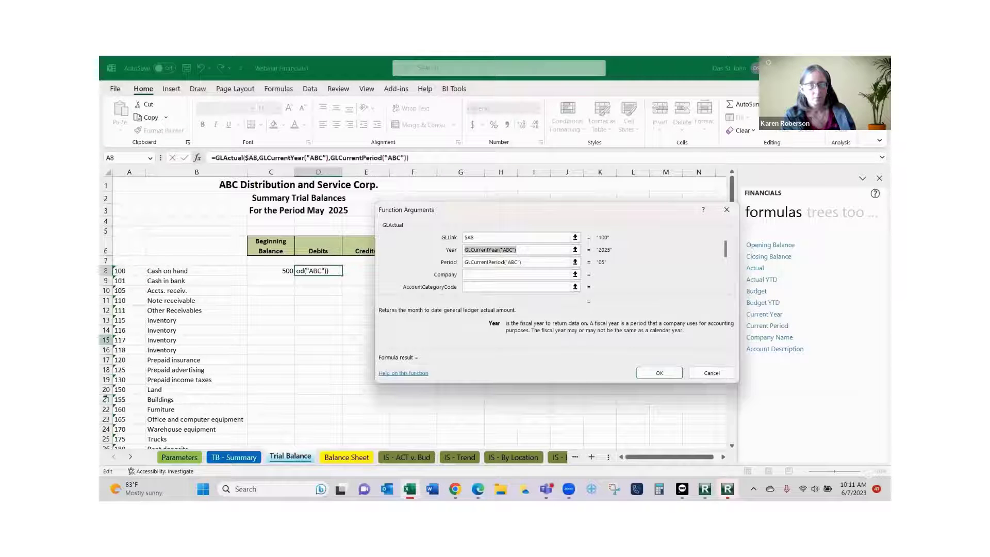
Link Year, Period and Company to absolute Parameters cells $C$6, $C$7 and $C$5.
left_click(175, 457)
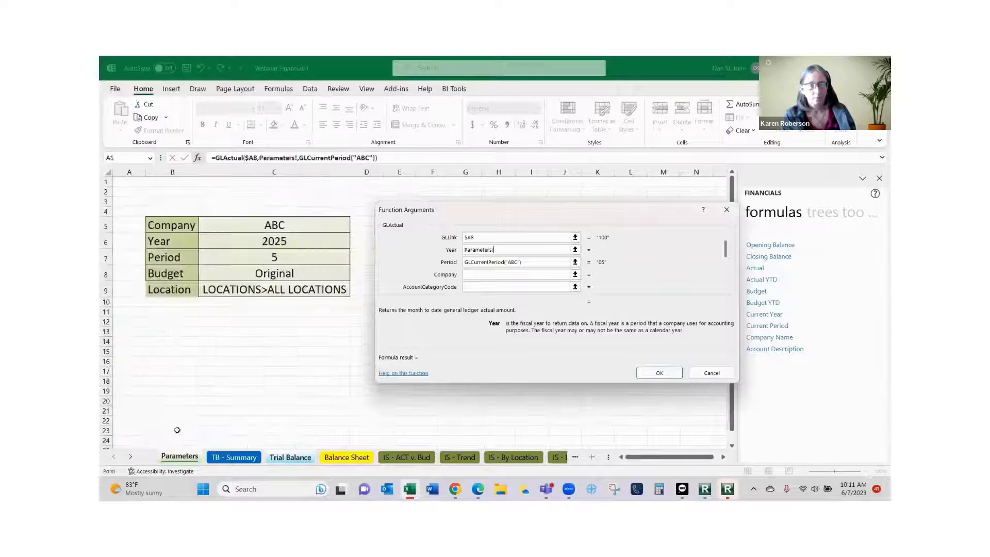
left_click(256, 245)
key("F4")
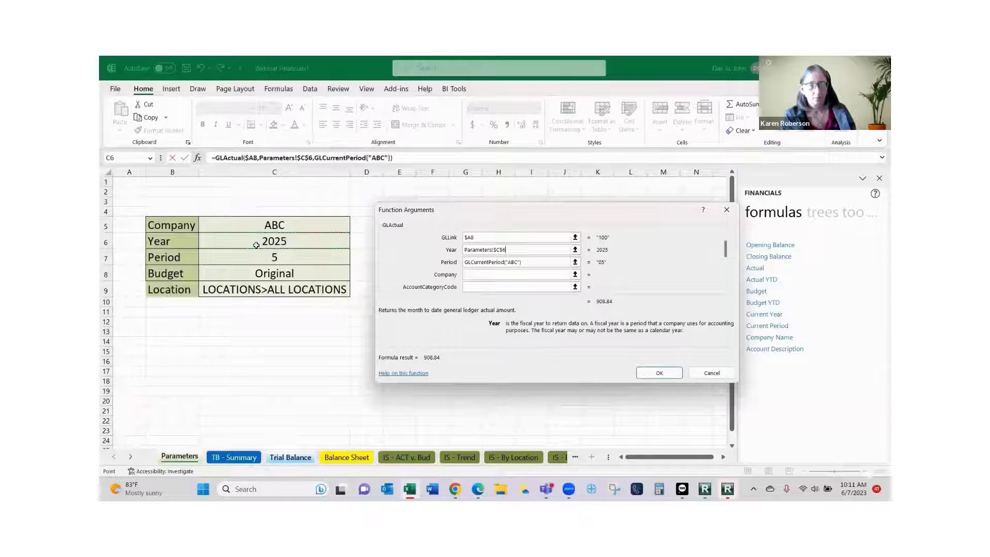
key("Tab")
left_click(188, 459)
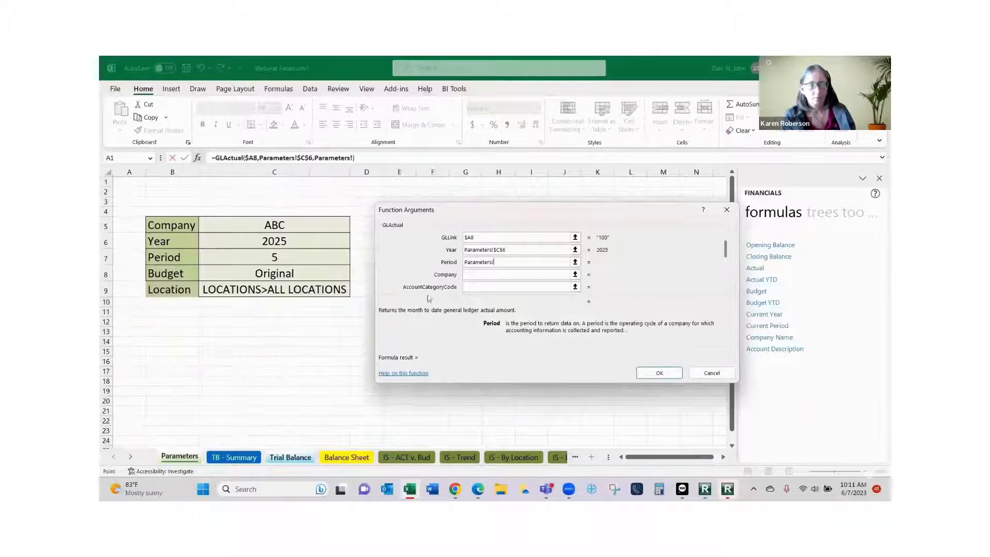
left_click(307, 259)
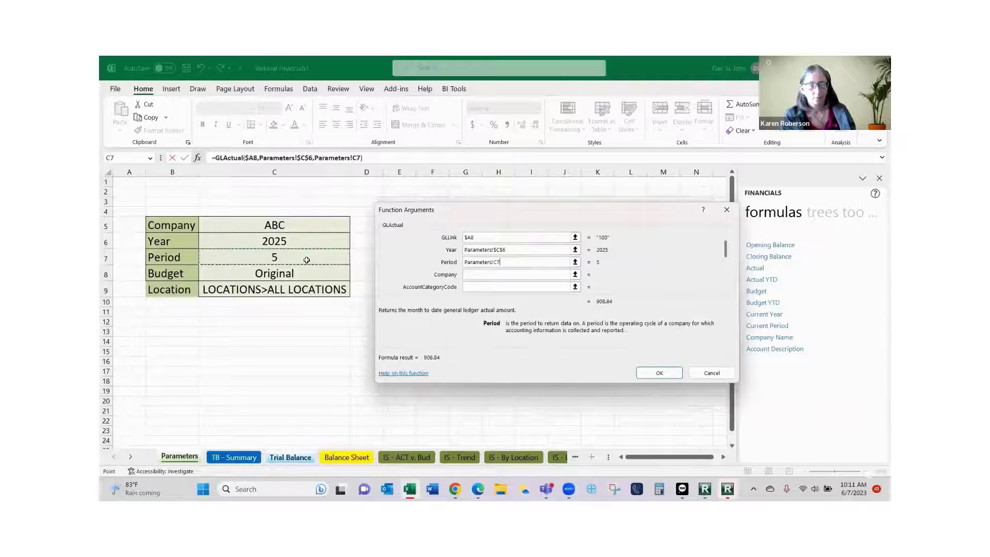
key("F4")
key("Tab")
left_click(173, 459)
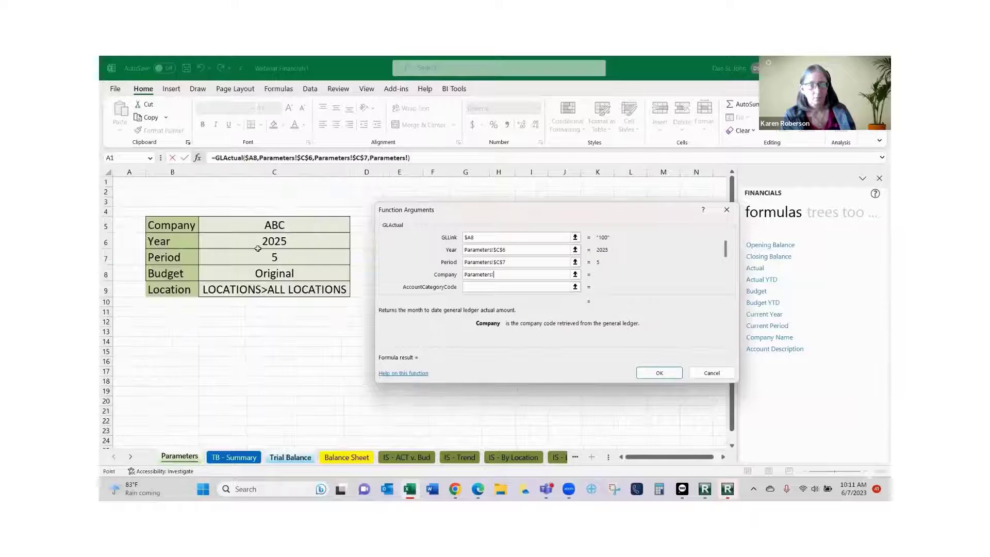
left_click(266, 229)
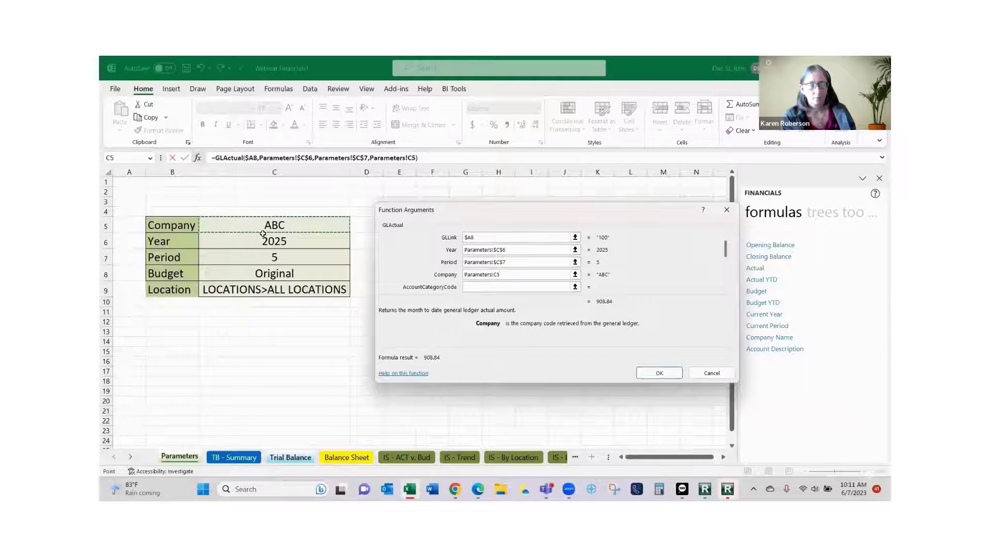
key("F4")
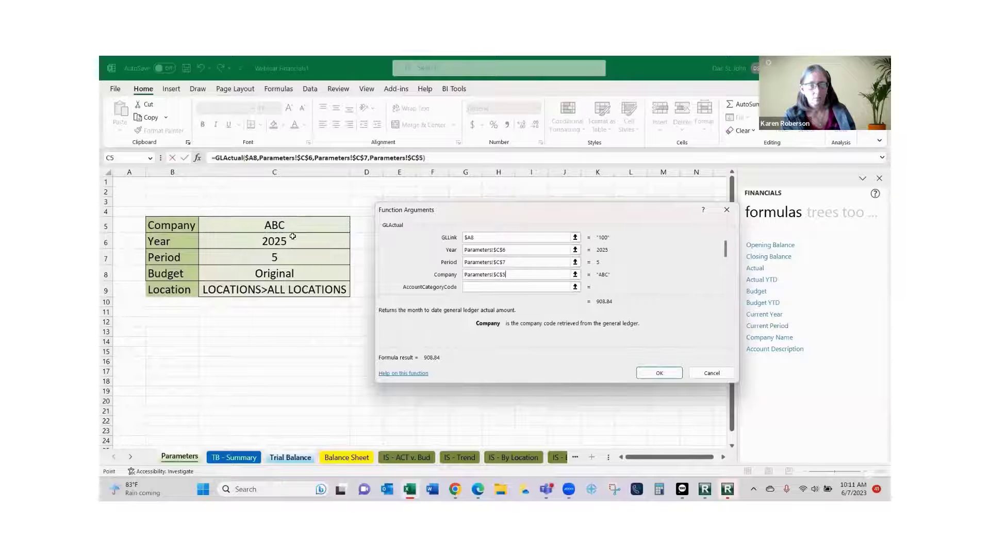
Set the balance type to Debit so D8 shows 908.84.
key("Tab")
left_click_drag(726, 247, 701, 271)
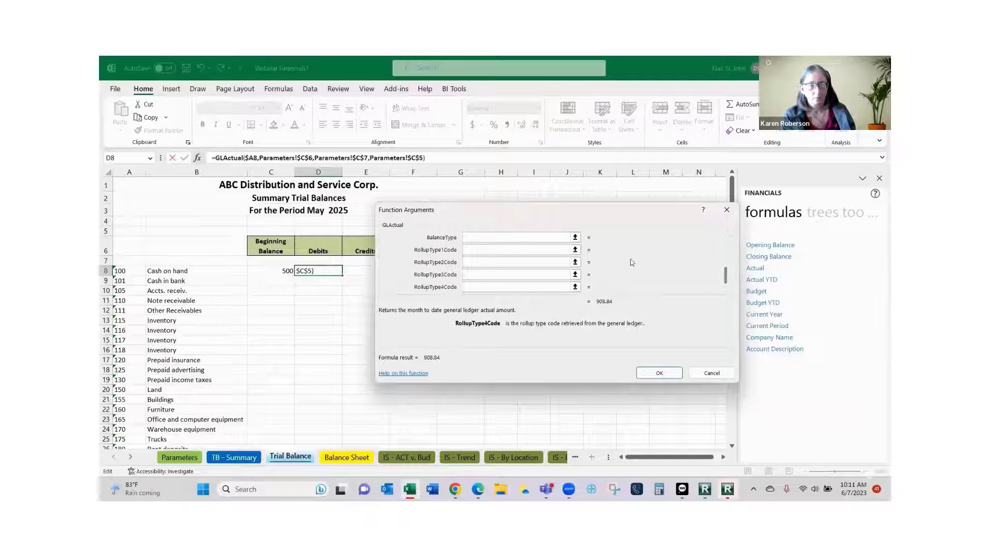
left_click(487, 237)
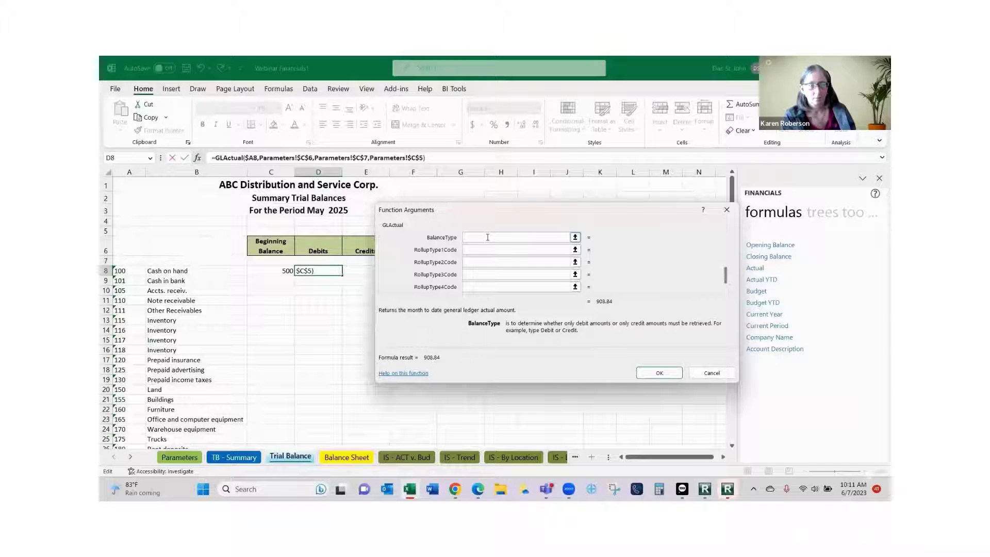
type("Debit")
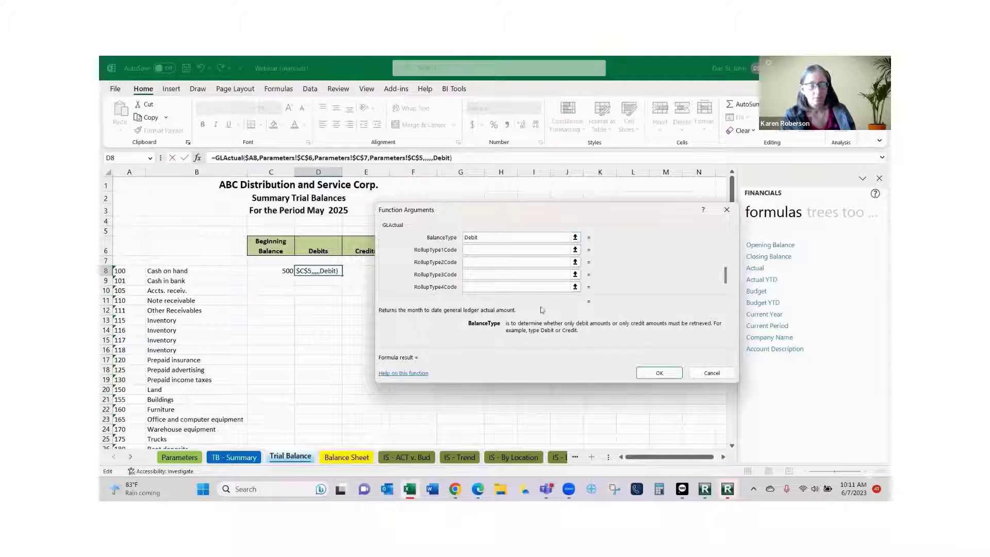
left_click(654, 369)
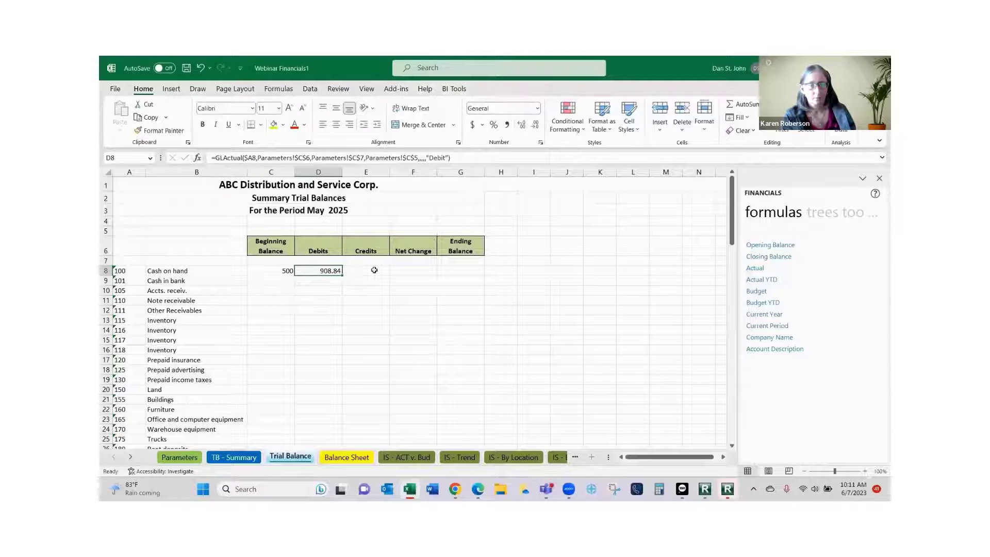
Copy the D8 Debits formula into E8 and F8, both showing 908.84.
right_click(320, 270)
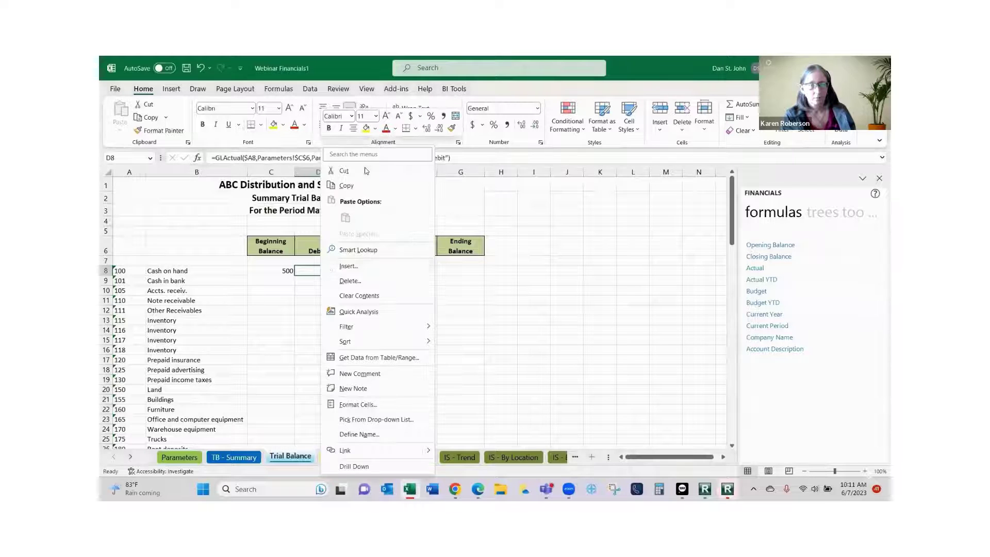
left_click(351, 187)
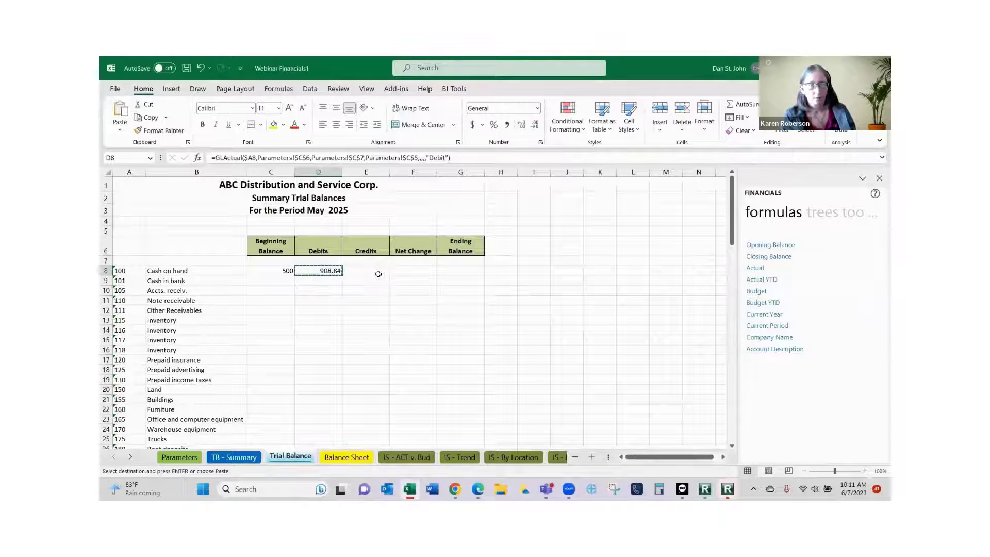
left_click(378, 272)
left_click_drag(385, 272, 407, 269)
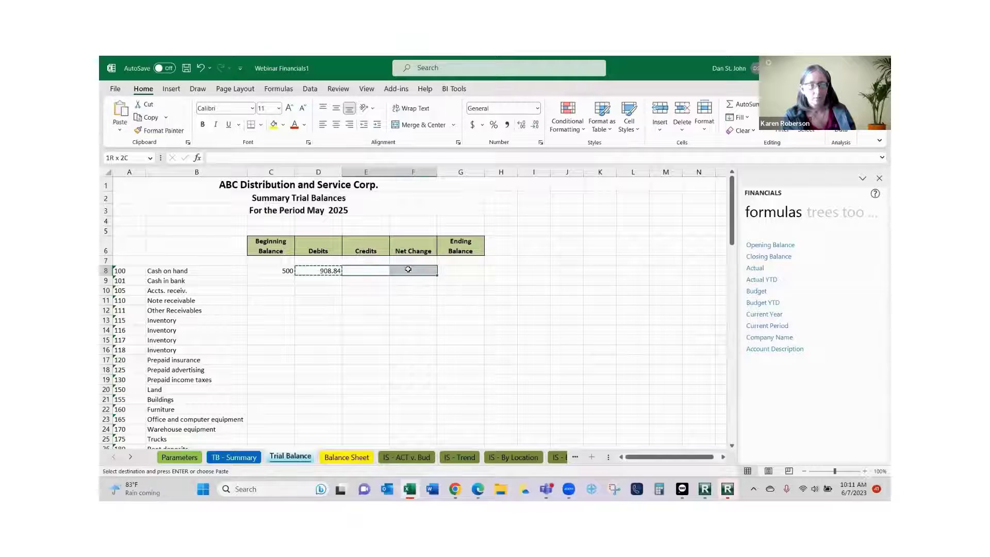
right_click(377, 271)
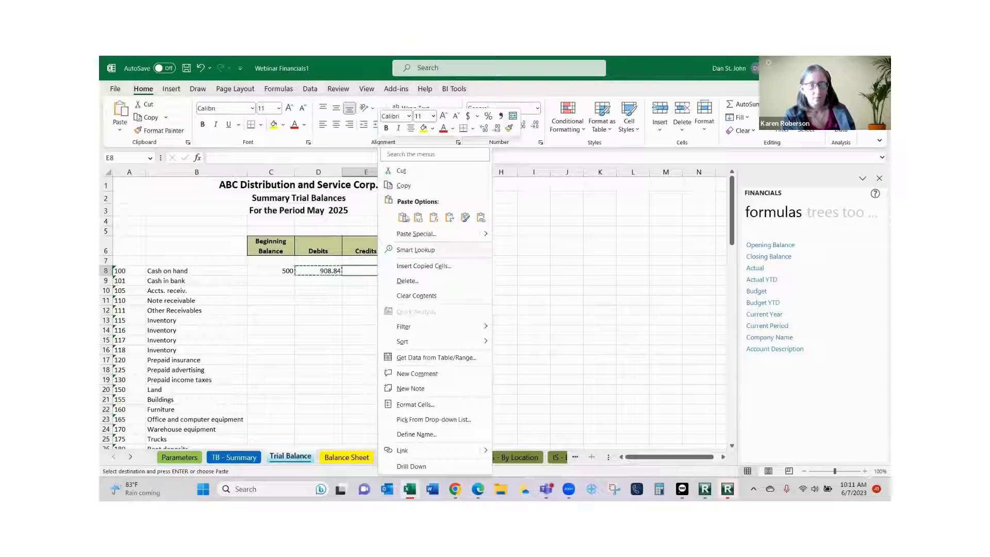
left_click(402, 219)
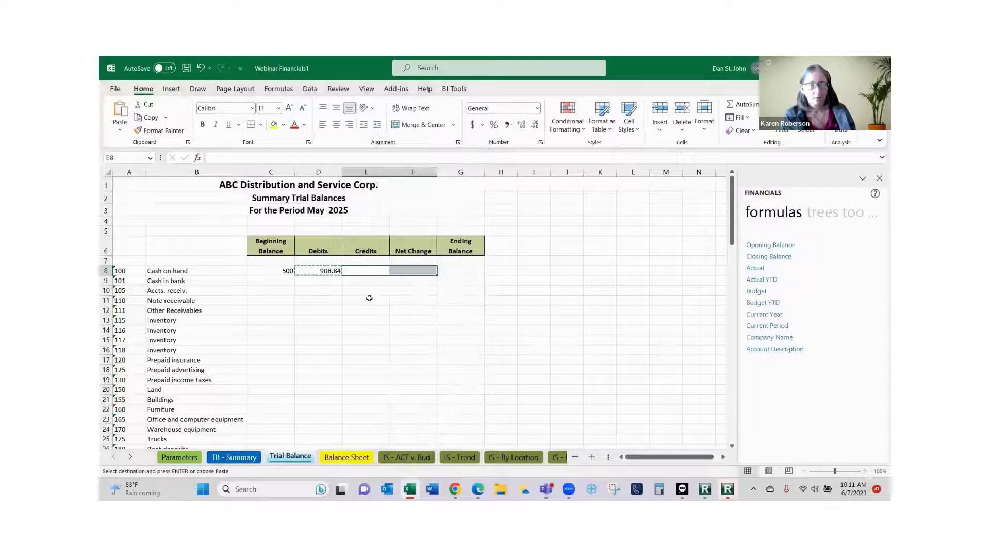
left_click(377, 271)
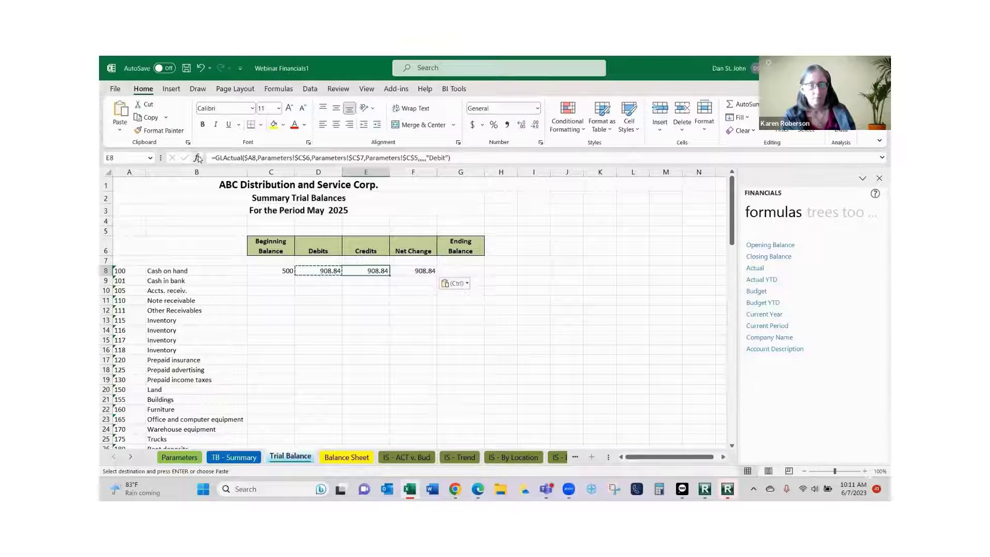
key("F2")
Change E8's balance type from Debit to Credit, so Credits shows 0.
key("shift+F3")
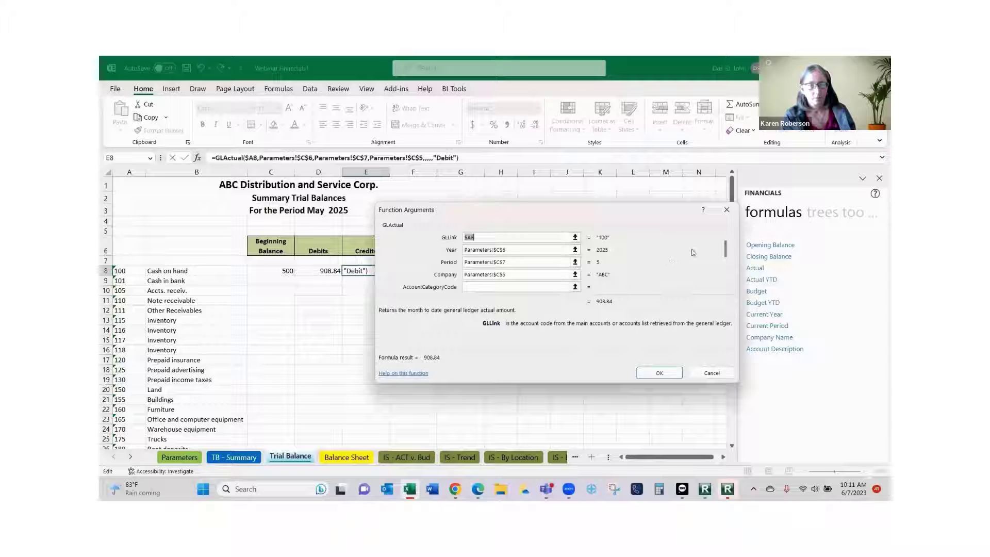
left_click_drag(719, 251, 725, 270)
left_click(527, 264)
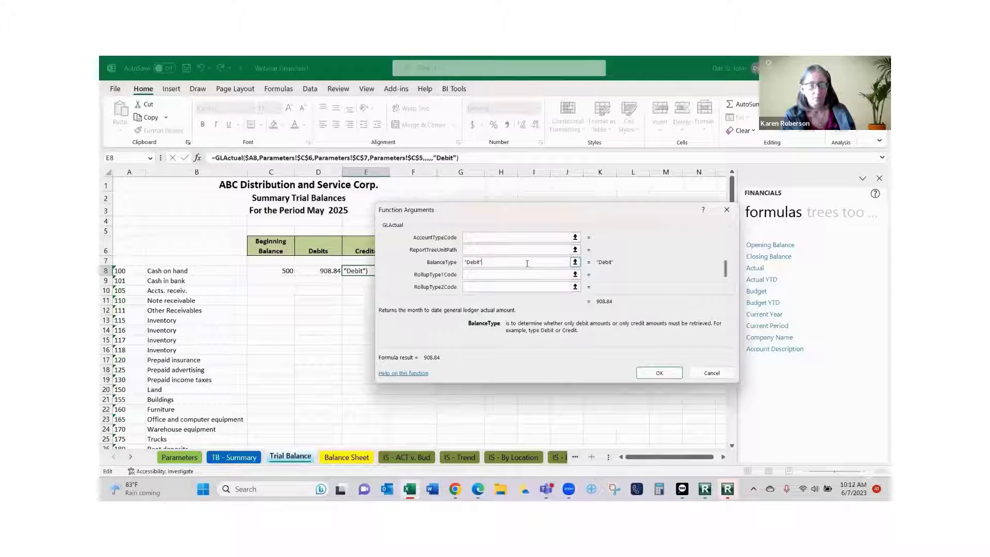
key("BackSpace")
key("BackSpace")
key("BackSpace")
key("BackSpace")
key("BackSpace")
key("BackSpace")
key("BackSpace")
type("Credit")
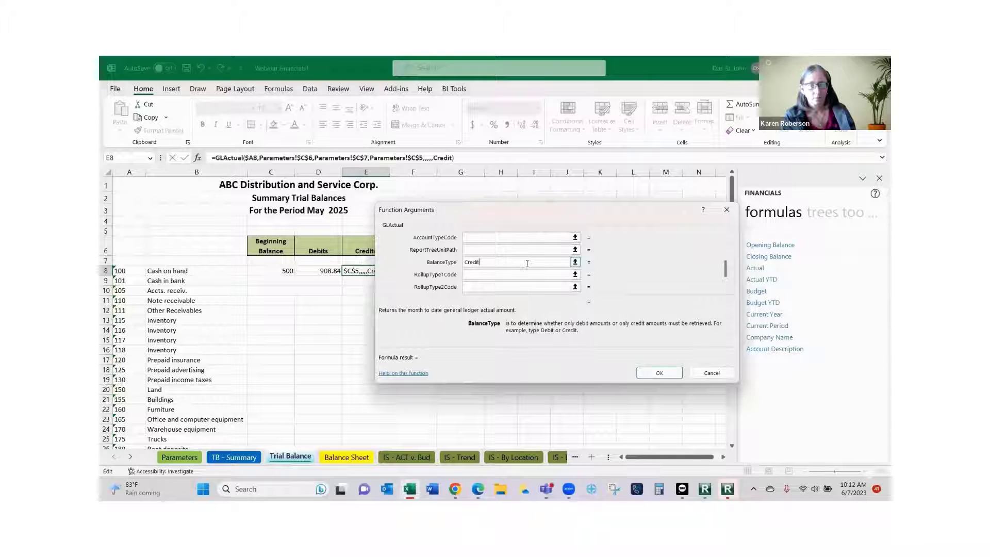
key("Tab")
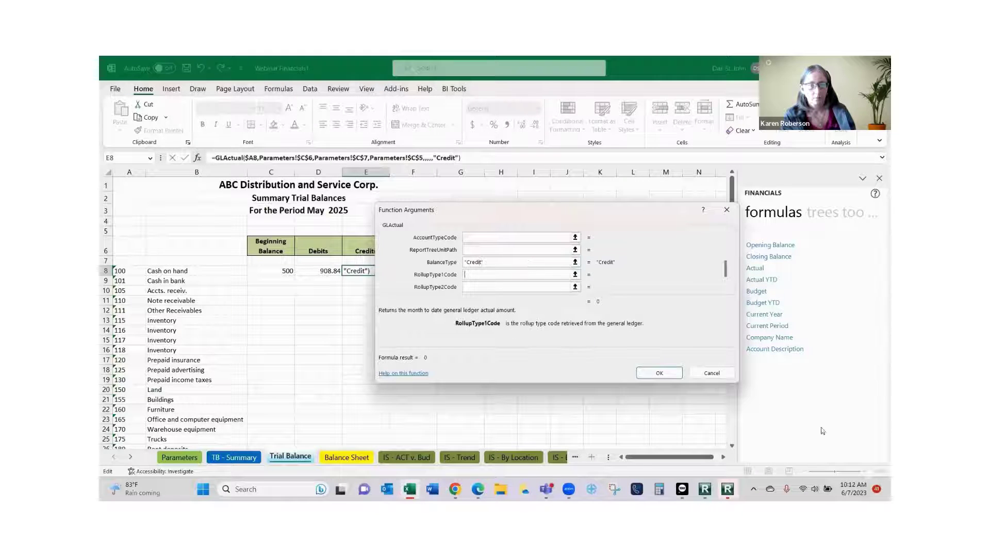
left_click(651, 371)
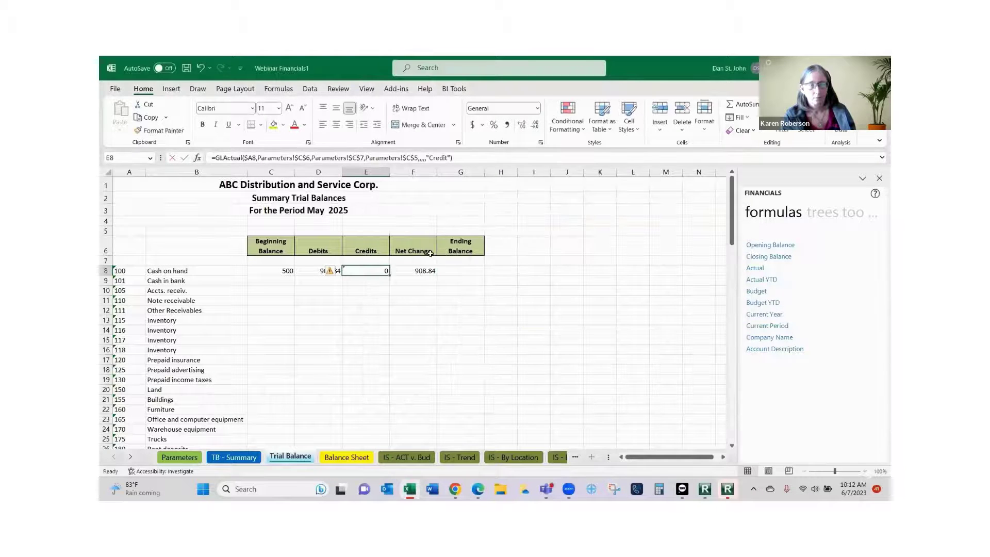
Remove the balance type from F8's Net Change formula, leaving it at 908.84.
left_click(424, 272)
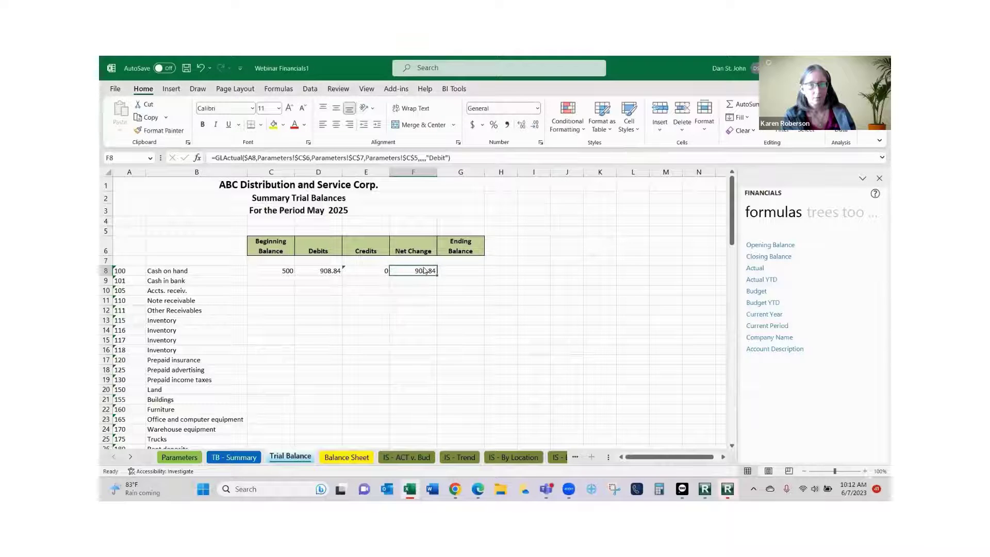
right_click(424, 271)
left_click(201, 158)
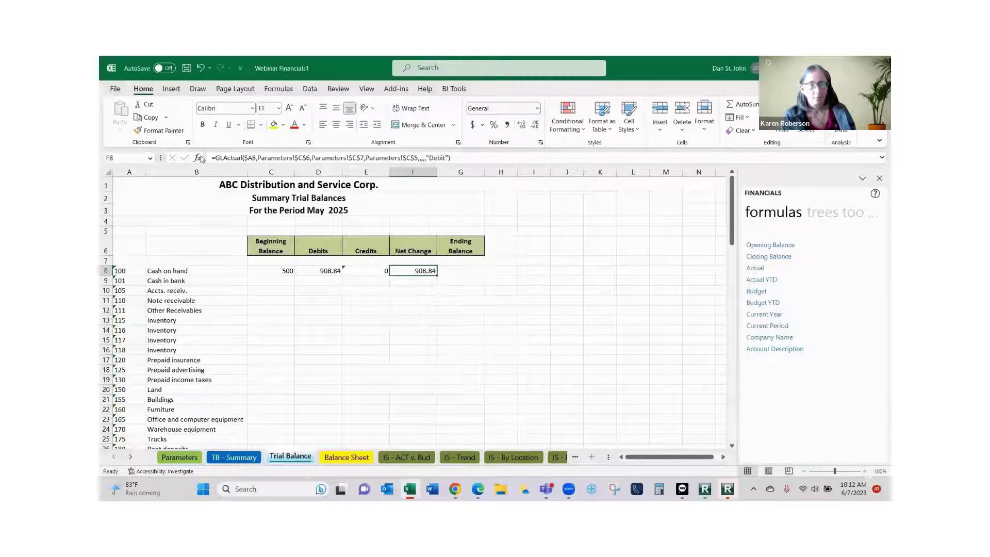
left_click(201, 158)
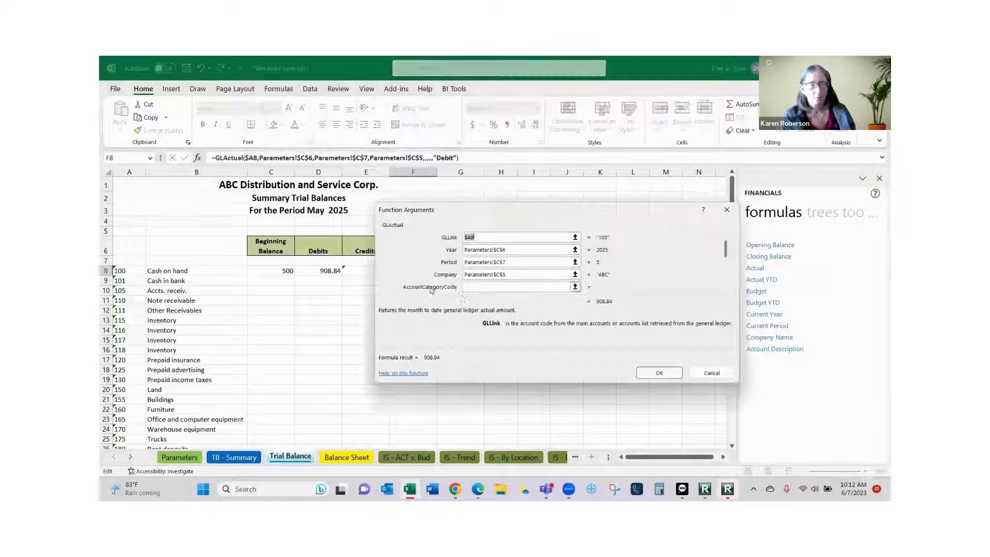
left_click_drag(726, 248, 726, 260)
left_click(484, 288)
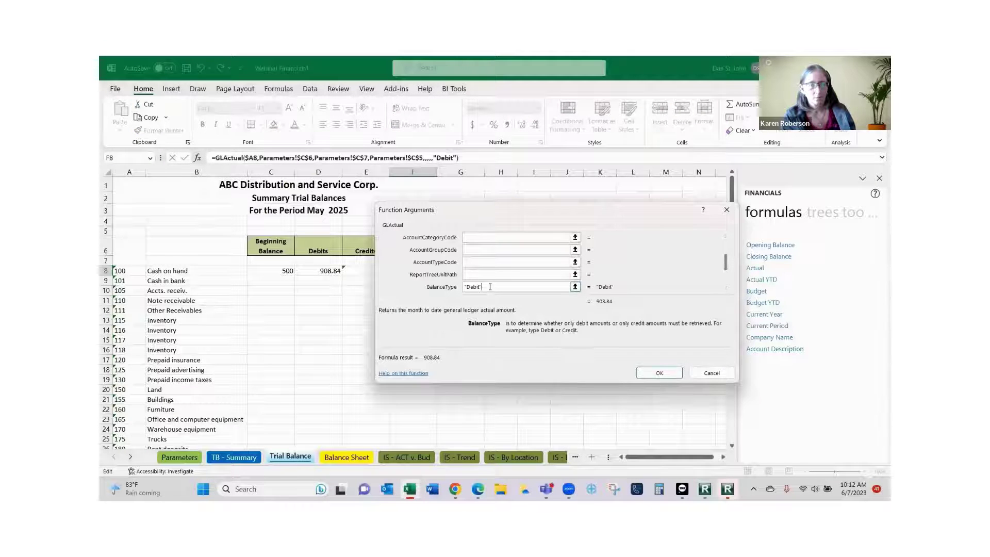
key("BackSpace")
key("BackSpace")
key("BackSpace")
key("BackSpace")
left_click(659, 373)
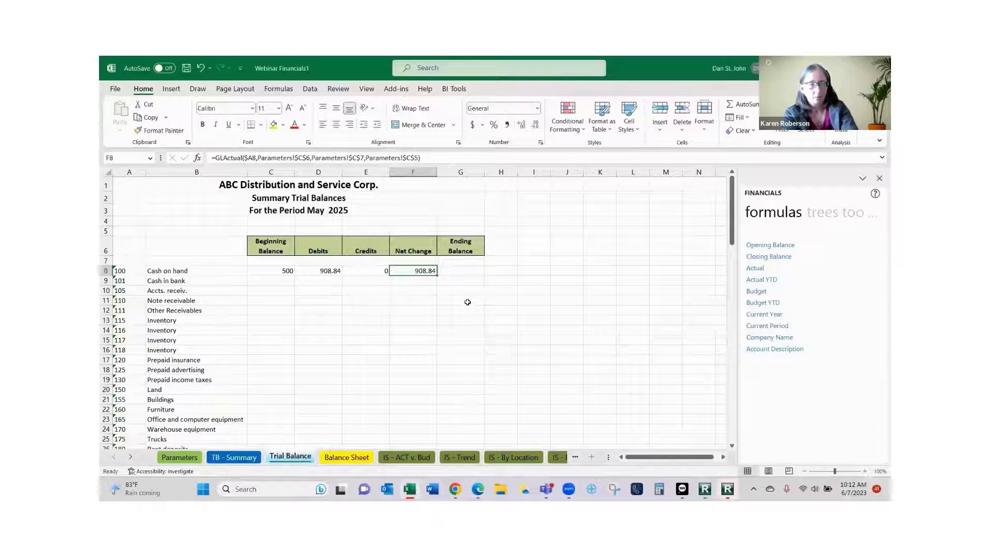
Place a Closing Balance formula in Ending Balance cell G8 with account $A8.
left_click(794, 258)
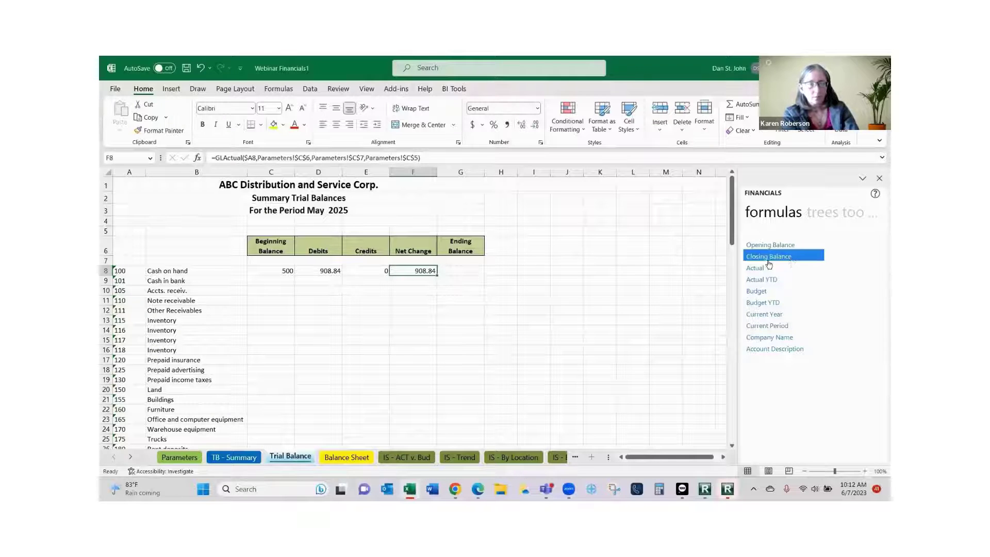
left_click_drag(771, 260, 461, 279)
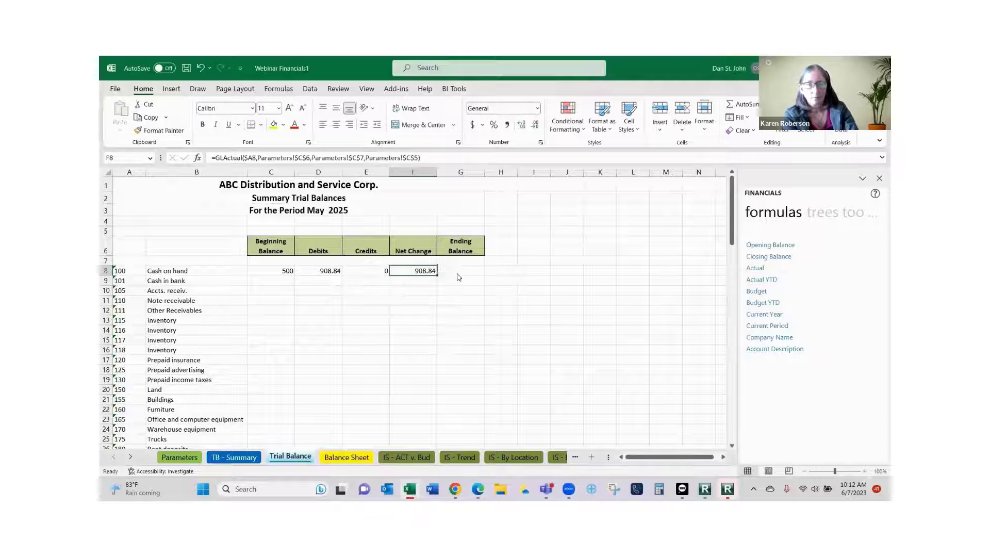
left_click(196, 161)
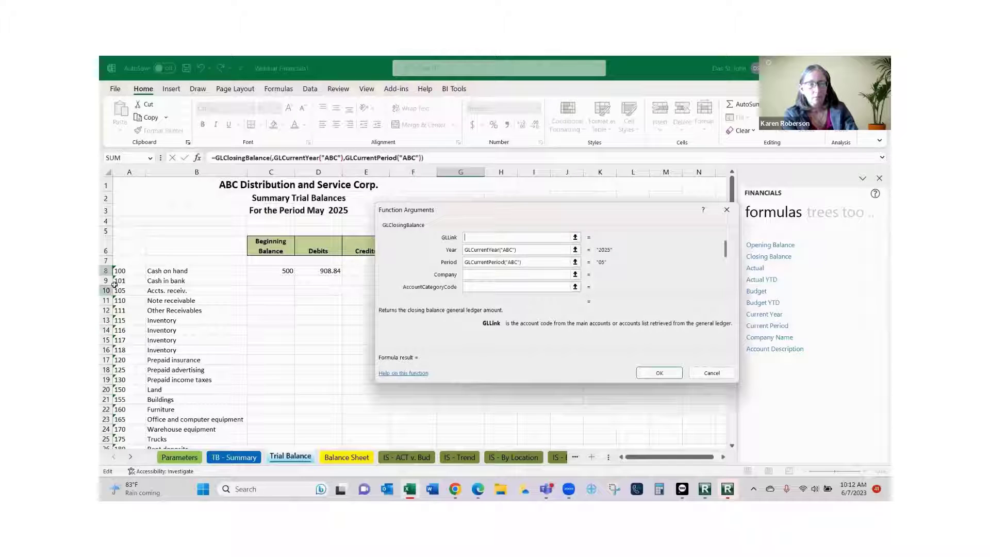
left_click(124, 271)
key("F4")
key("F4")
key("F4")
key("Tab")
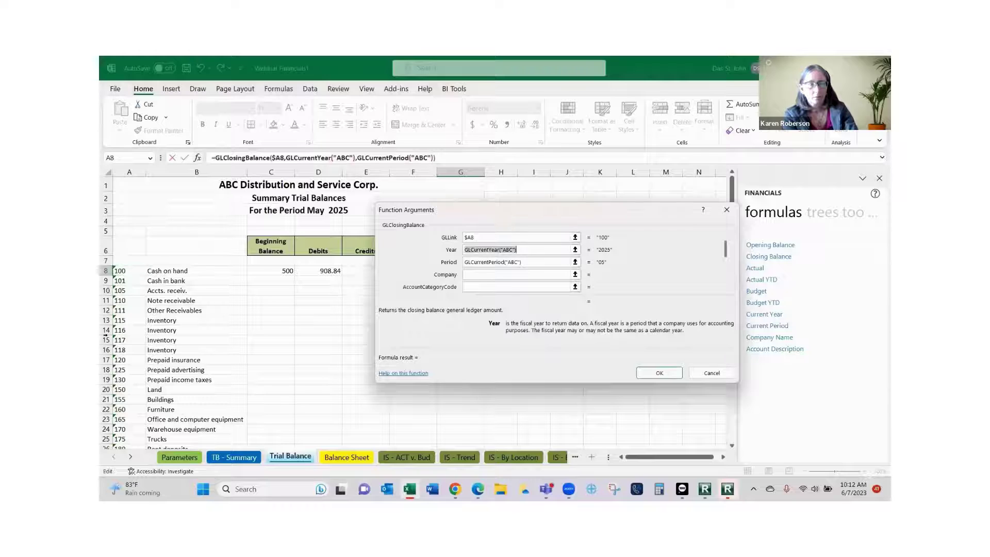
Link G8's Year, Period and Company to Parameters!$C$6, $C$7 and $C$5, giving 1408.84.
left_click(178, 457)
left_click(262, 241)
key("F4")
key("Tab")
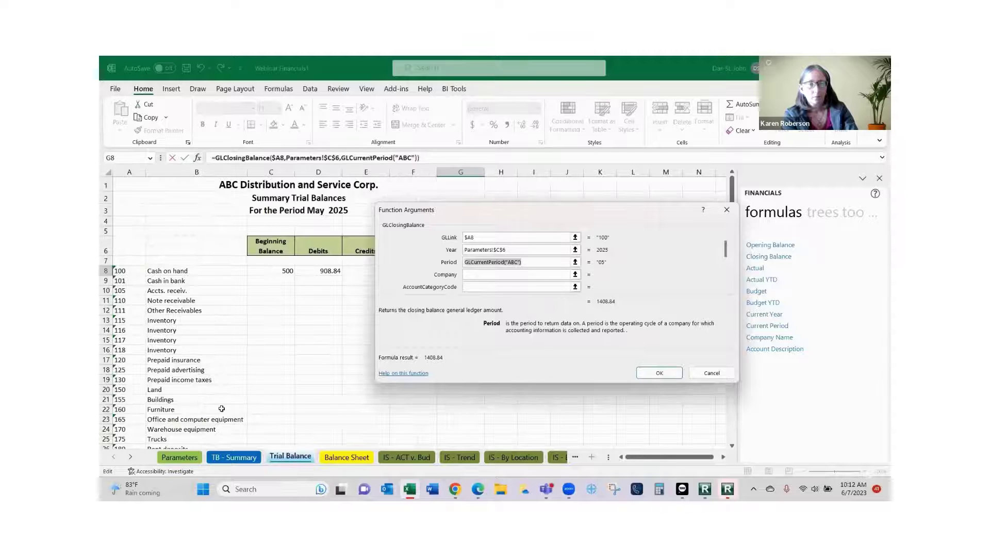
left_click(180, 458)
left_click(286, 257)
key("F4")
key("Tab")
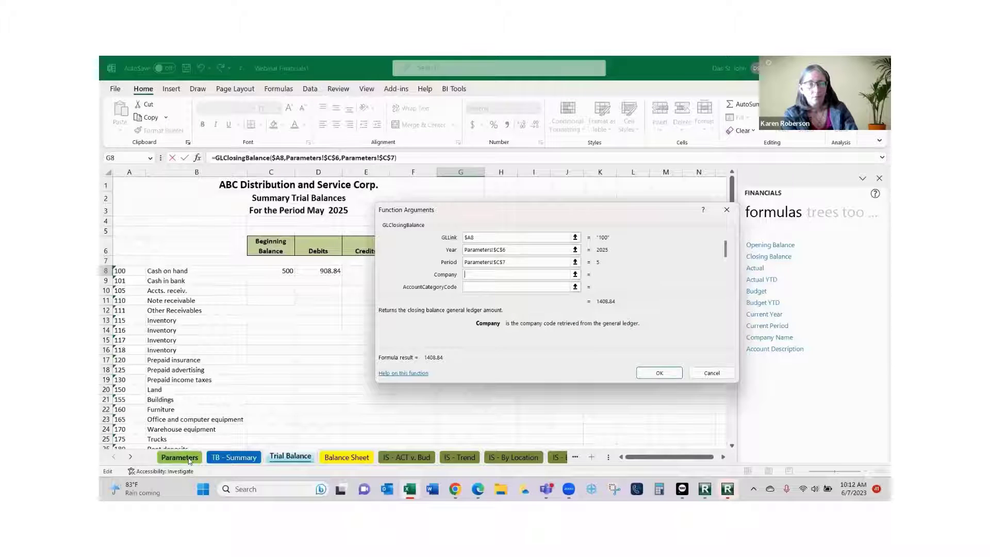
left_click(190, 461)
left_click(289, 225)
key("F4")
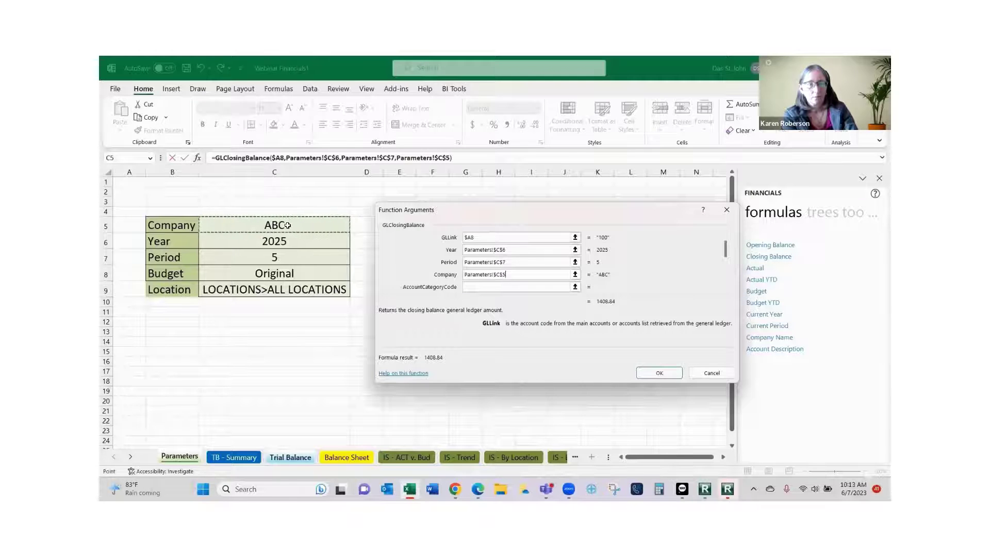
key("Return")
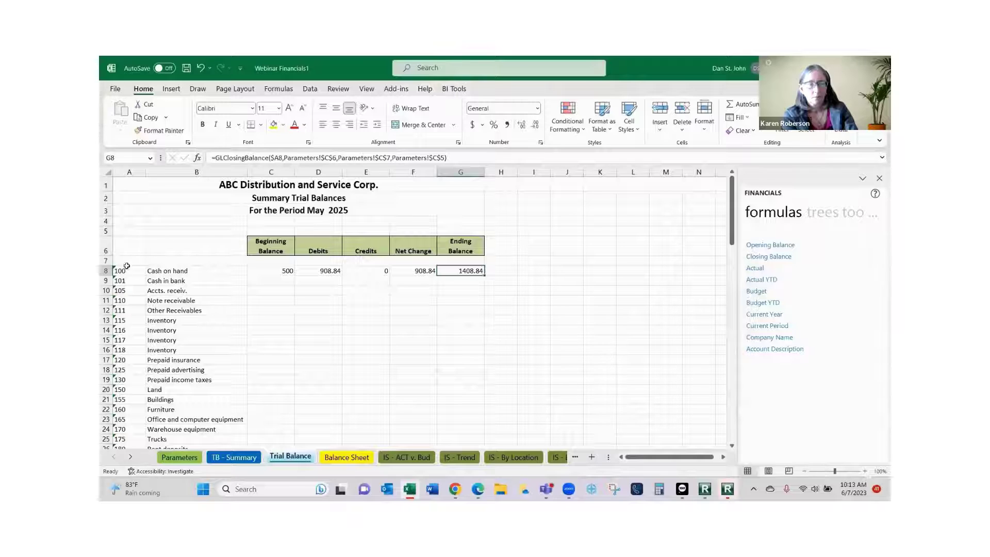
Fill the C8:G8 balance formulas down through row 103 for every account.
left_click_drag(276, 271, 480, 278)
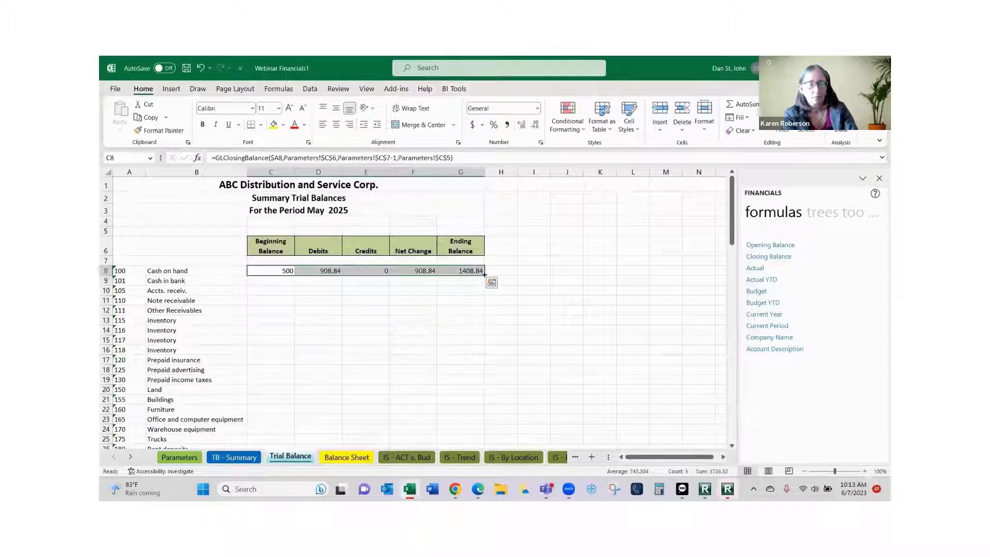
double_click(485, 274)
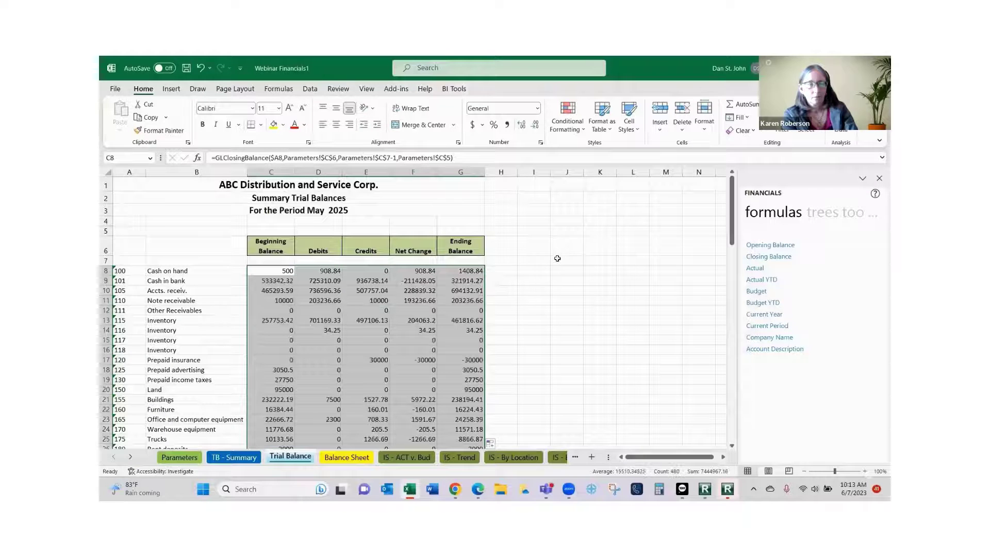
scroll(557, 259, "down", 6)
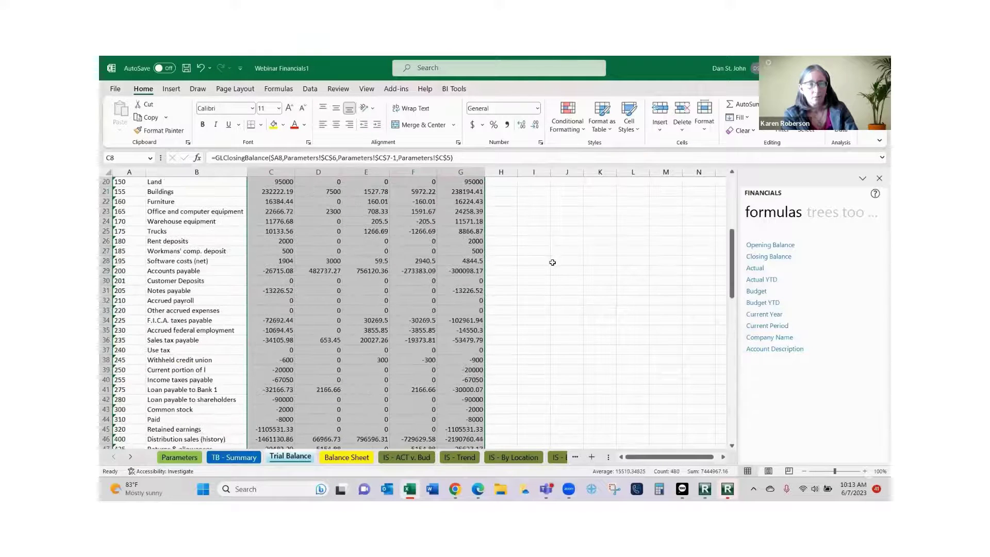
scroll(552, 263, "down", 20)
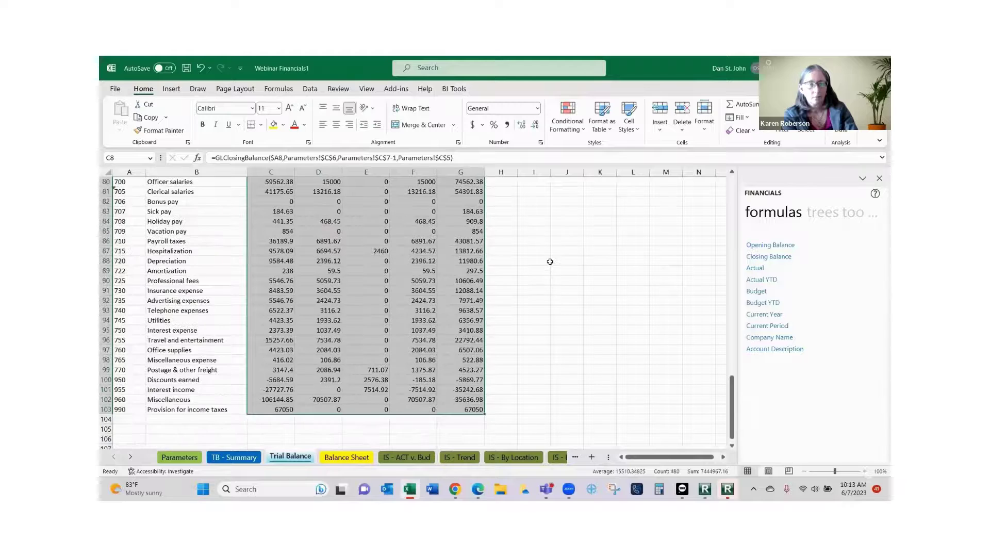
scroll(550, 262, "down", 3)
left_click(287, 331)
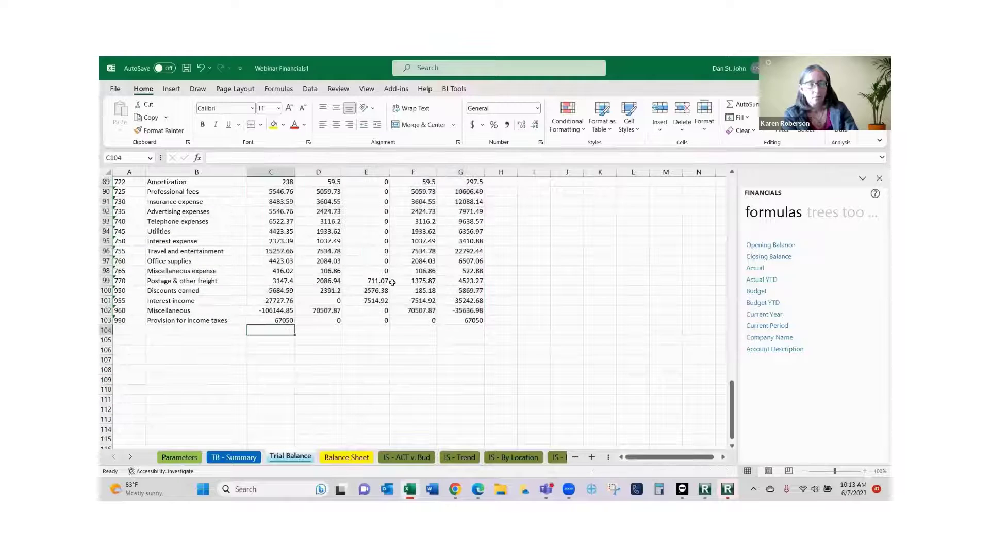
Add a bold SUM total in C104 with a top and double bottom border.
left_click(746, 106)
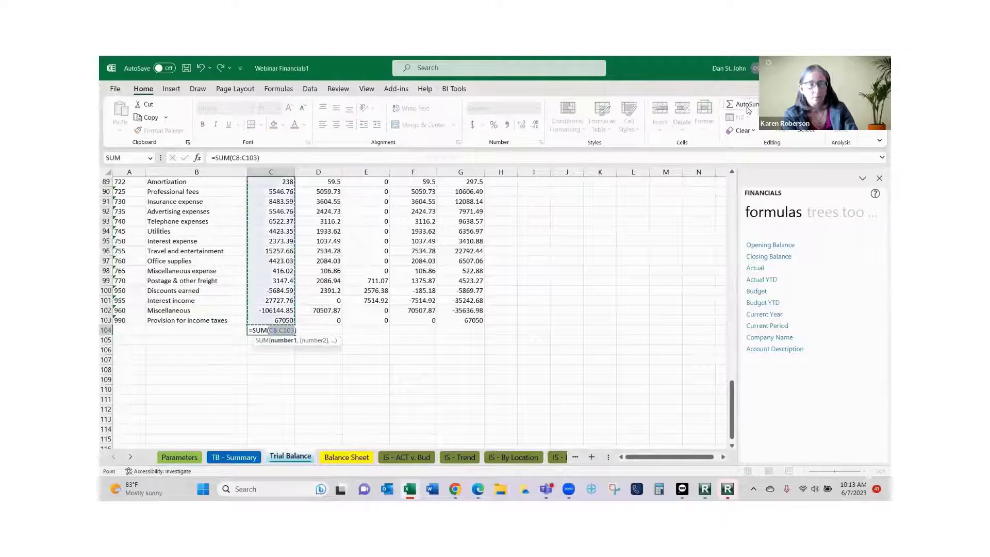
key("Return")
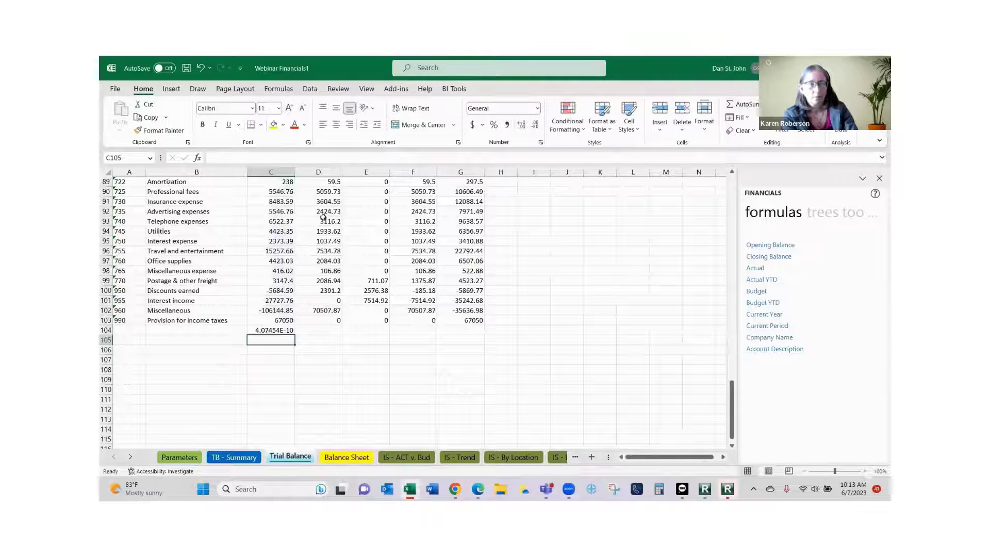
left_click_drag(295, 170, 292, 171)
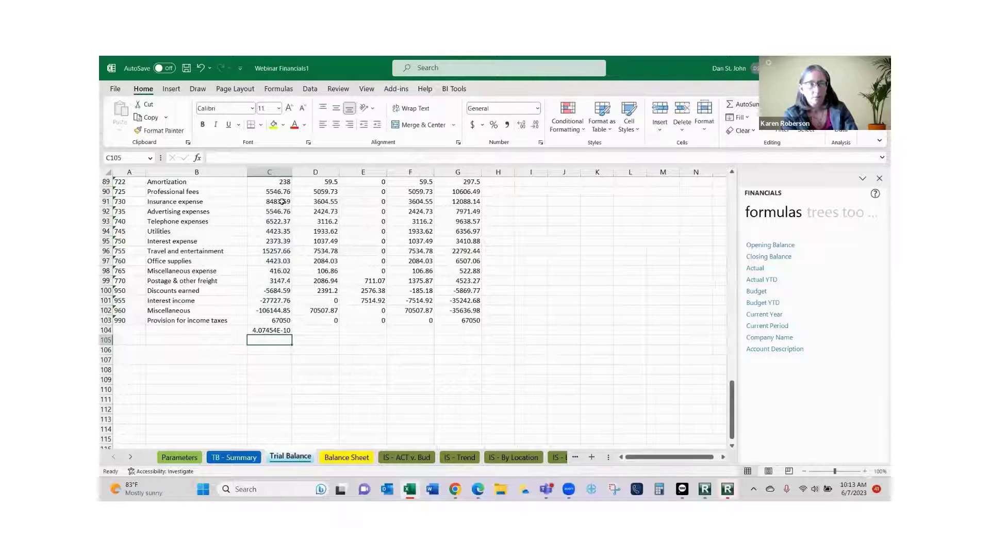
left_click(273, 332)
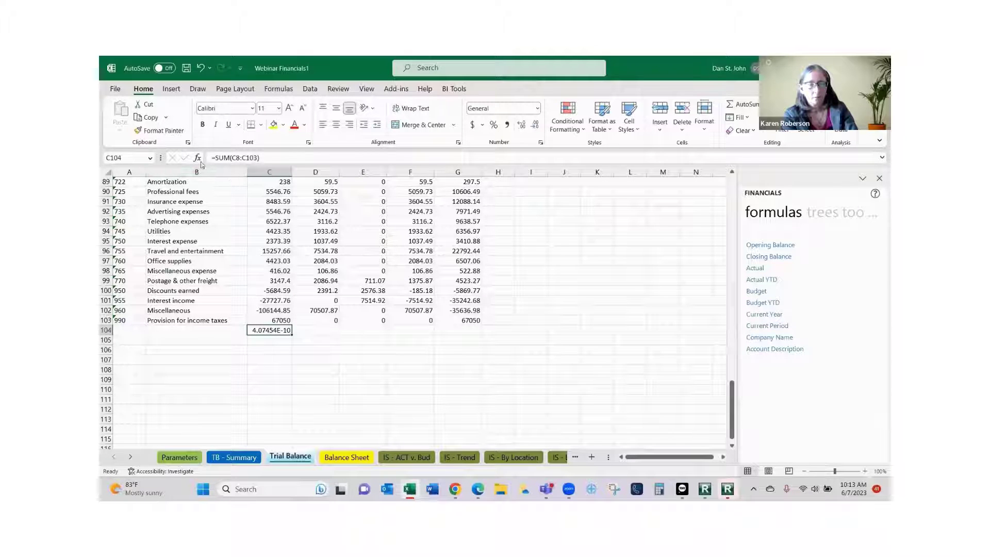
left_click(201, 125)
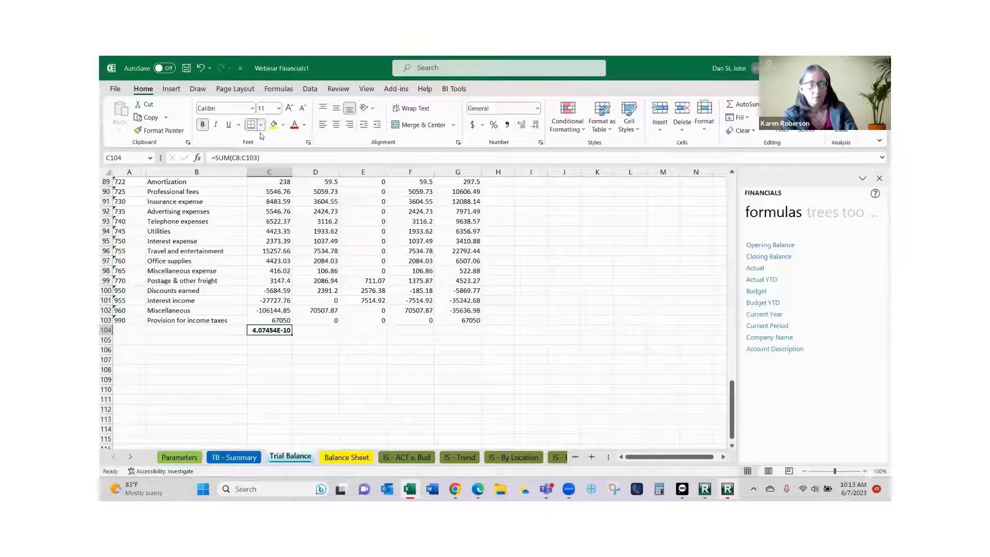
left_click(262, 125)
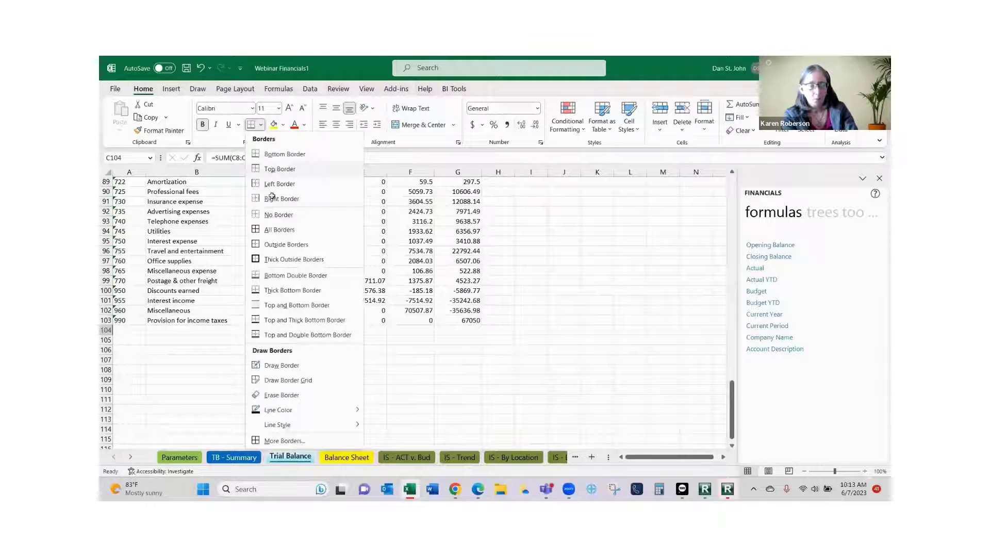
left_click(269, 335)
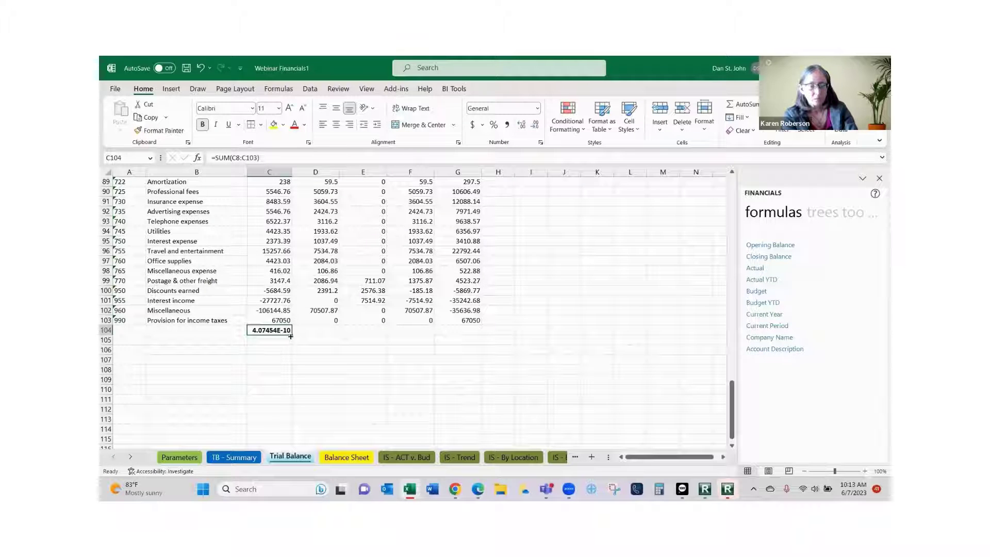
Copy the total across D104:G104 and check debits and credits both equal 3722483.58.
left_click_drag(292, 335, 479, 341)
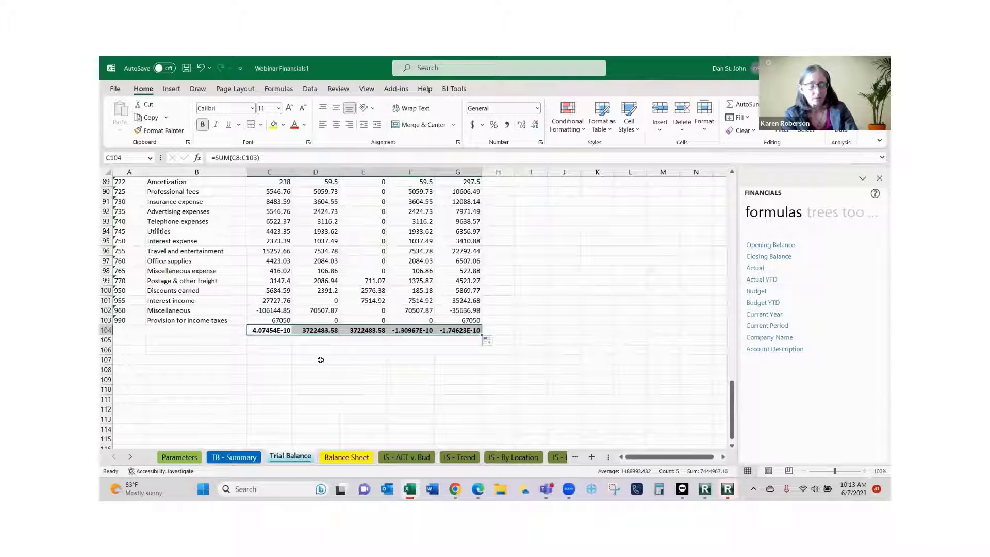
left_click(280, 331)
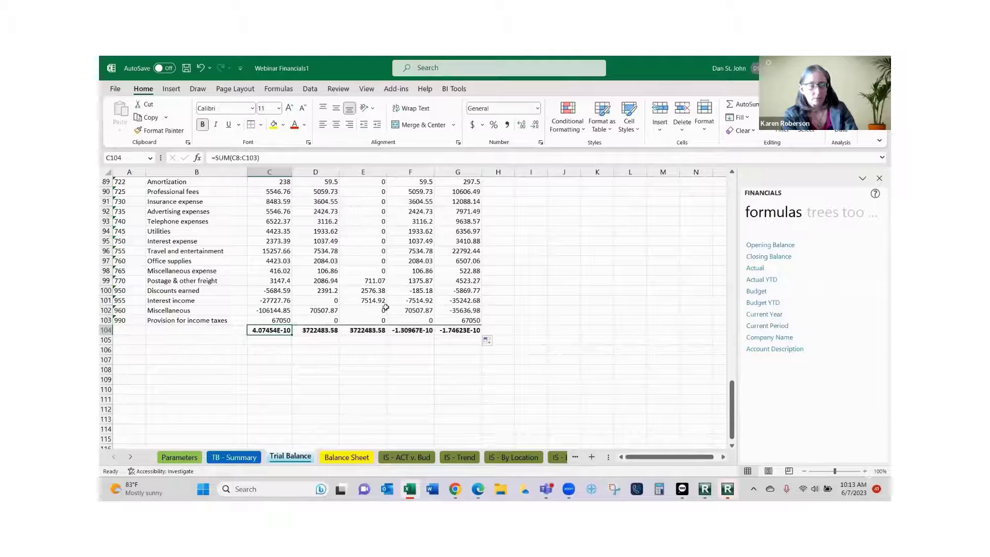
scroll(319, 269, "up", 11)
scroll(319, 270, "up", 14)
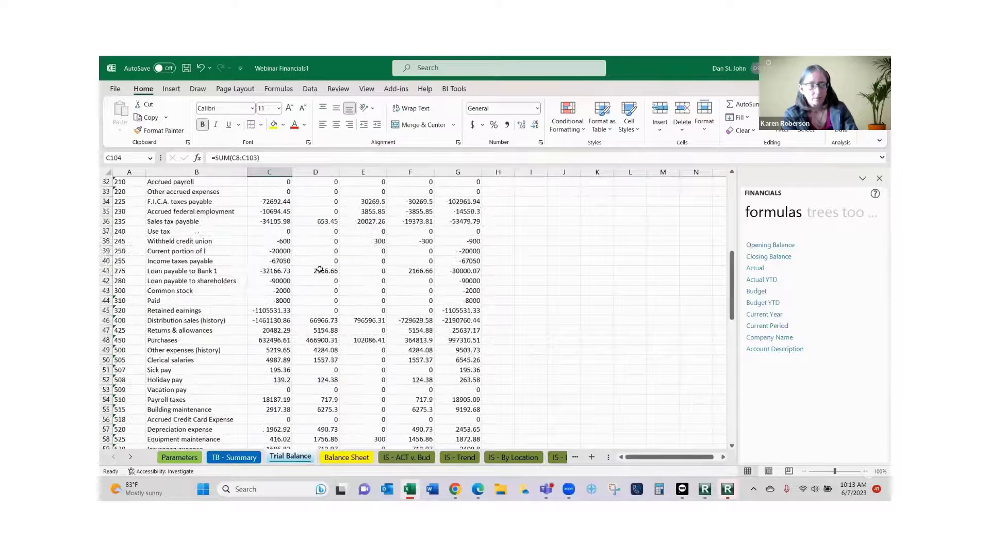
scroll(320, 266, "up", 5)
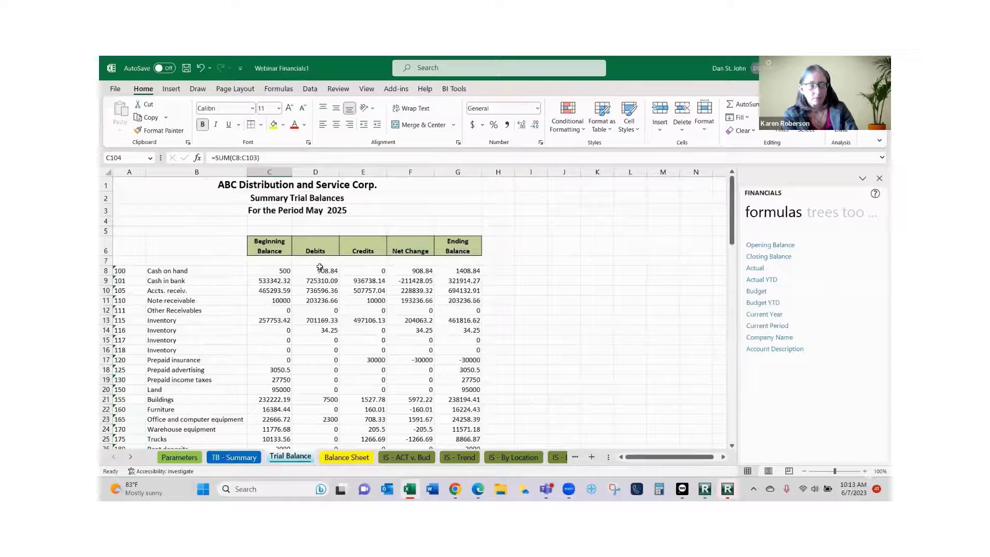
scroll(452, 300, "down", 14)
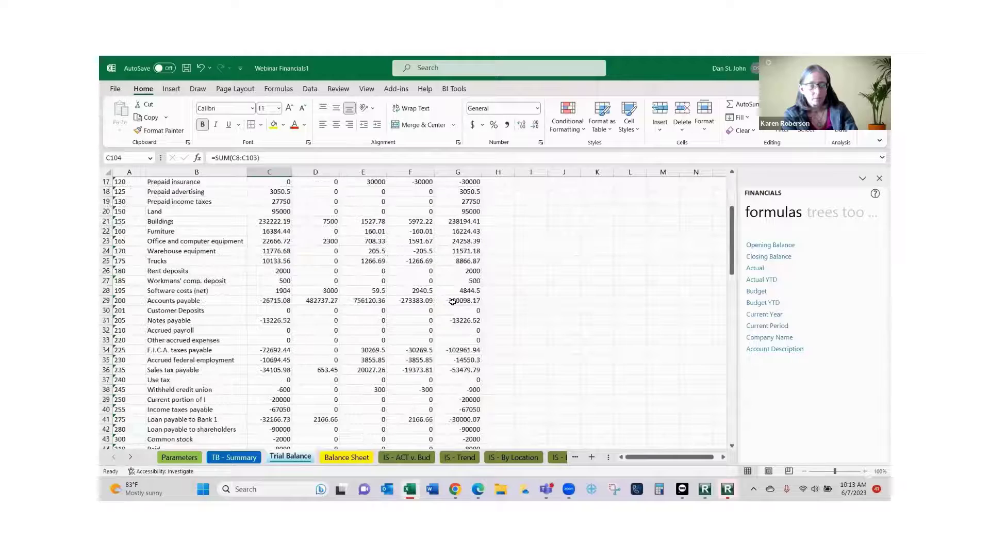
scroll(452, 303, "down", 15)
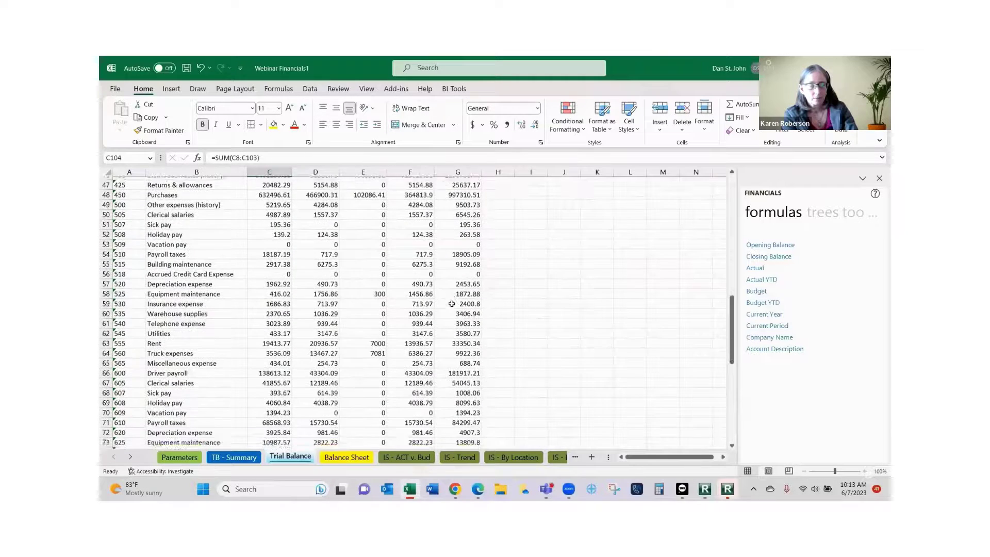
scroll(453, 301, "up", 1)
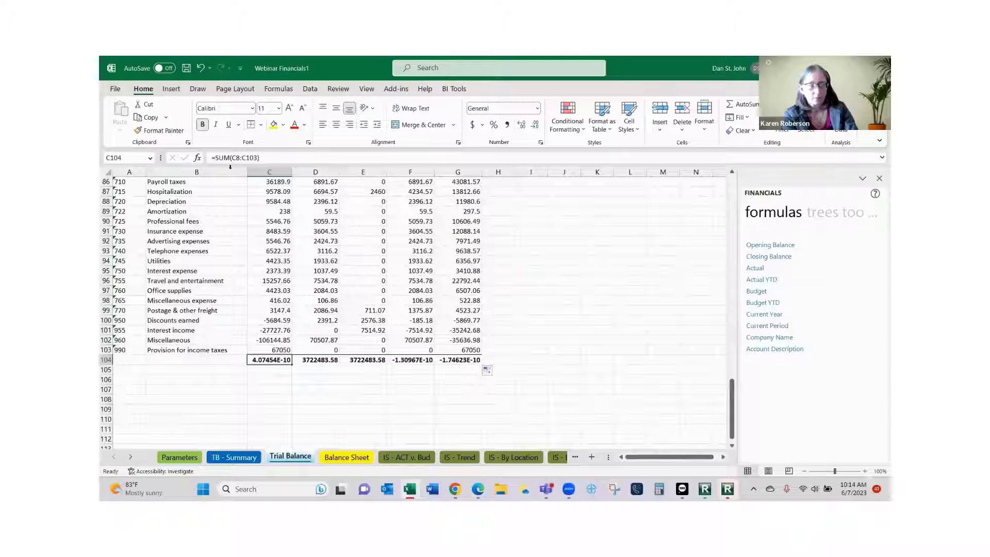
Format C104 as a Number with 2 decimals, 1000 separators and red (1,234.10) negatives.
right_click(265, 361)
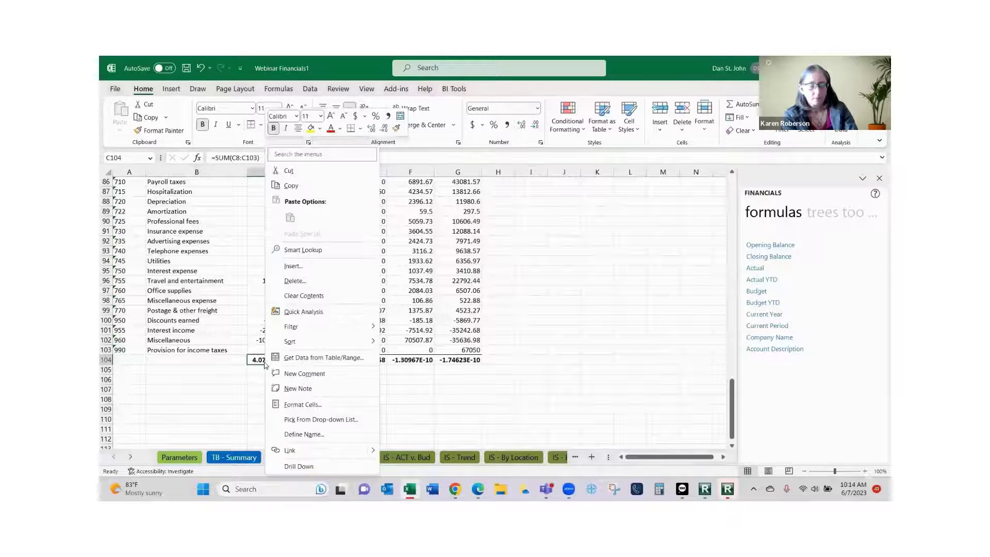
left_click(311, 404)
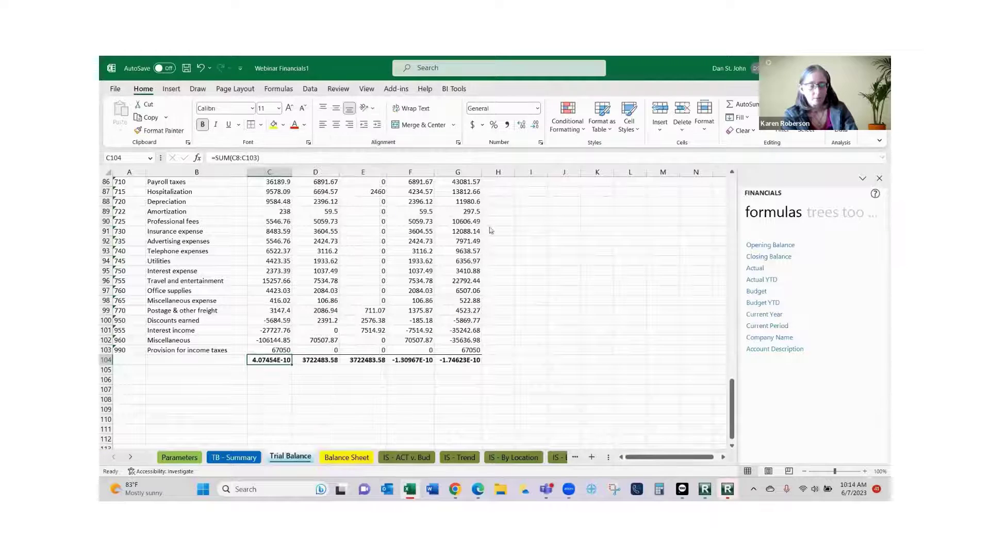
left_click(201, 270)
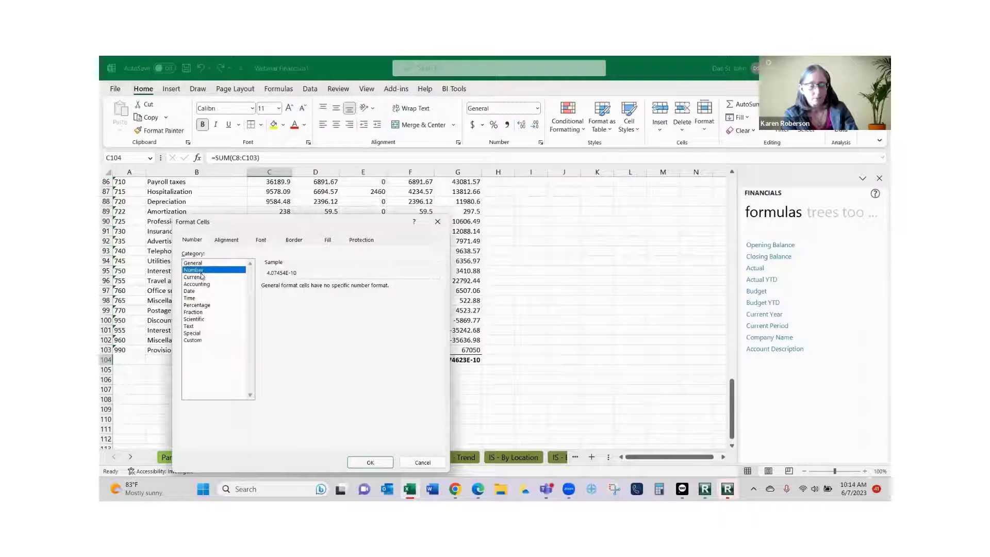
left_click(265, 301)
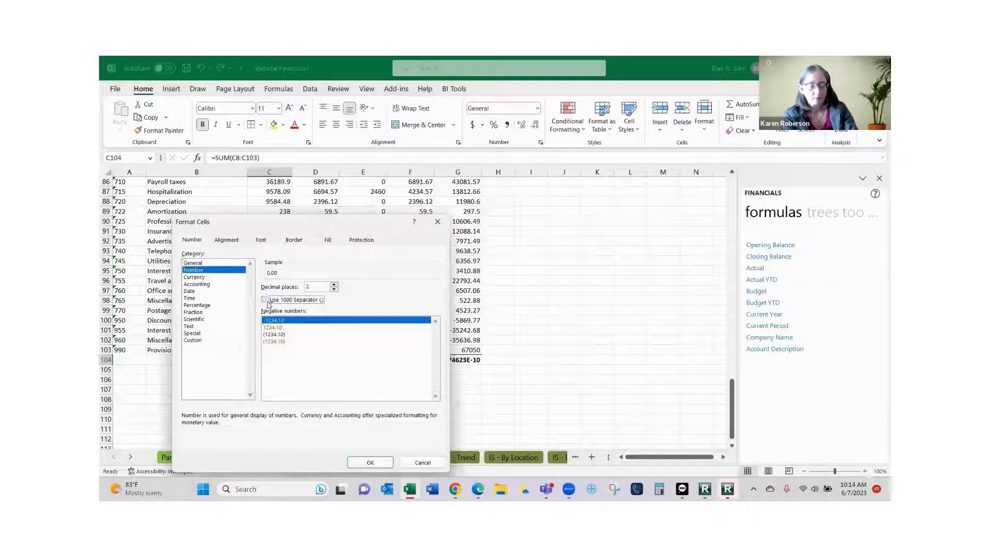
left_click(276, 341)
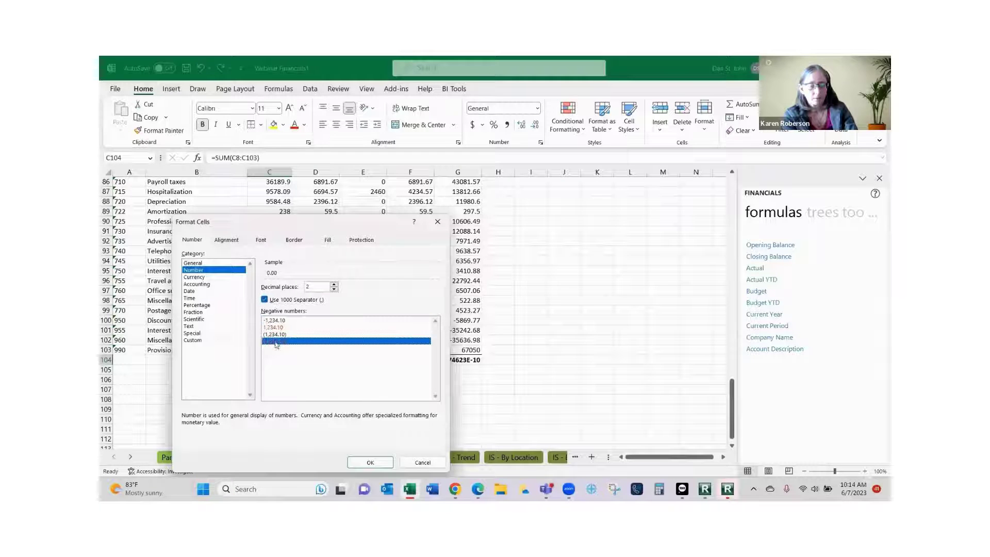
left_click(364, 461)
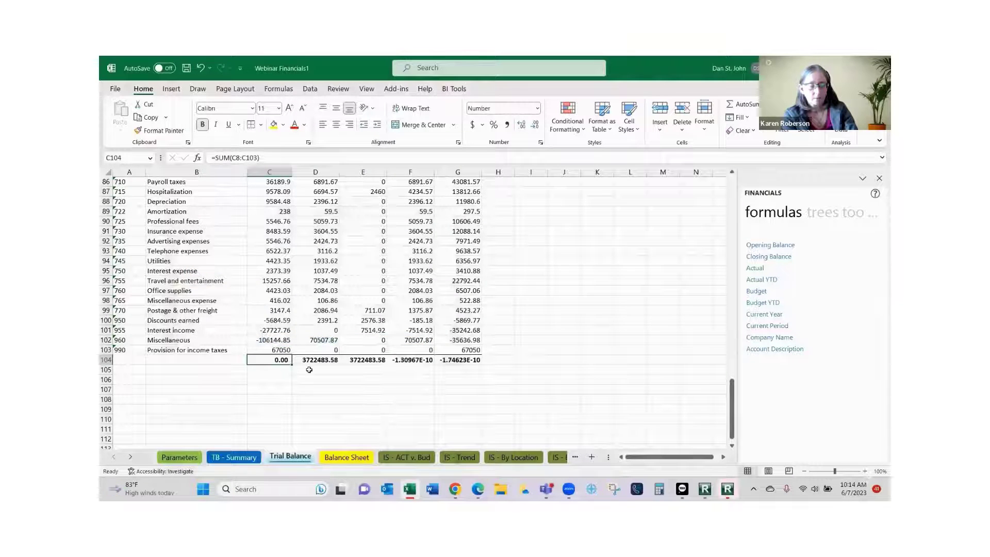
Fill C104's total formula and format across to G104.
left_click_drag(293, 365, 467, 367)
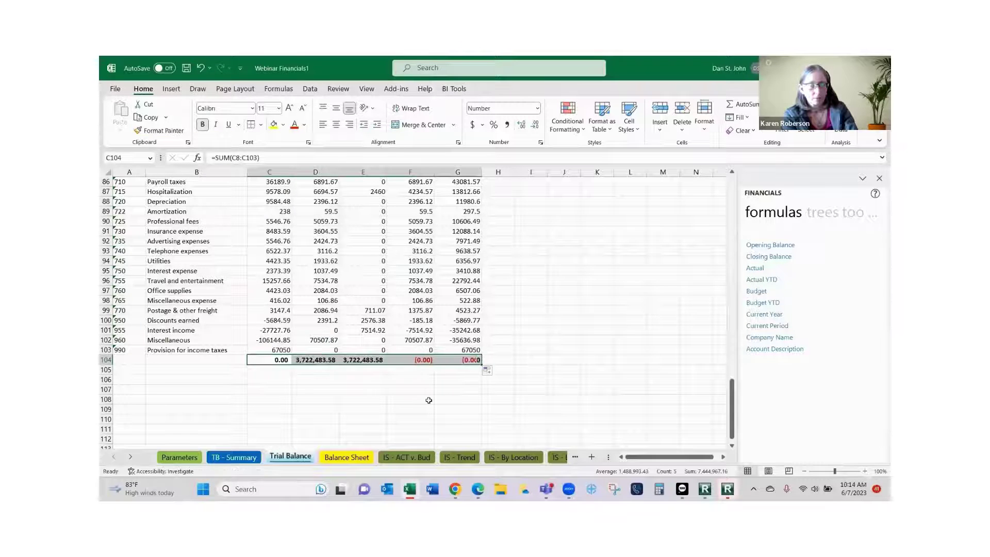
scroll(447, 386, "up", 2)
scroll(446, 386, "down", 1)
scroll(435, 380, "up", 2)
scroll(380, 415, "down", 4)
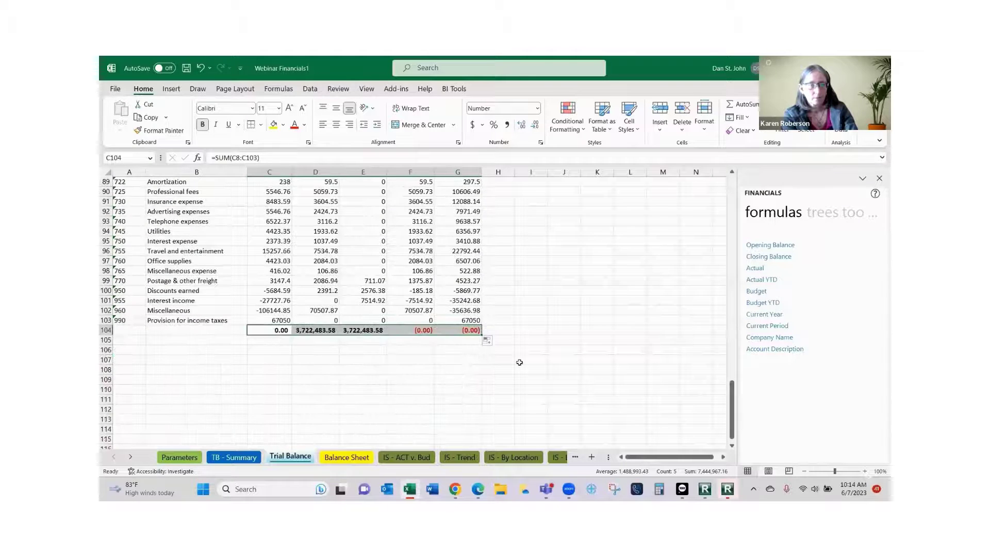
scroll(490, 355, "up", 20)
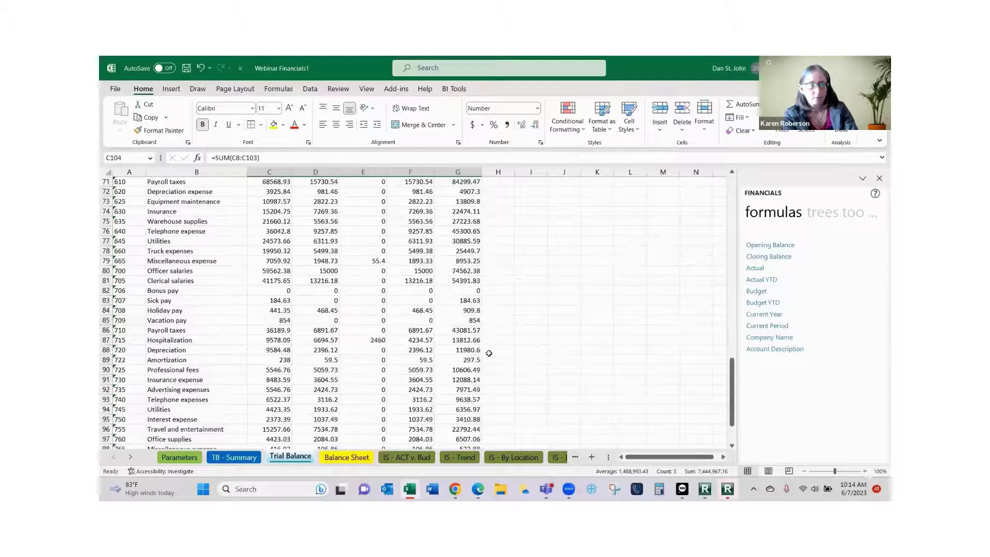
scroll(489, 349, "up", 2)
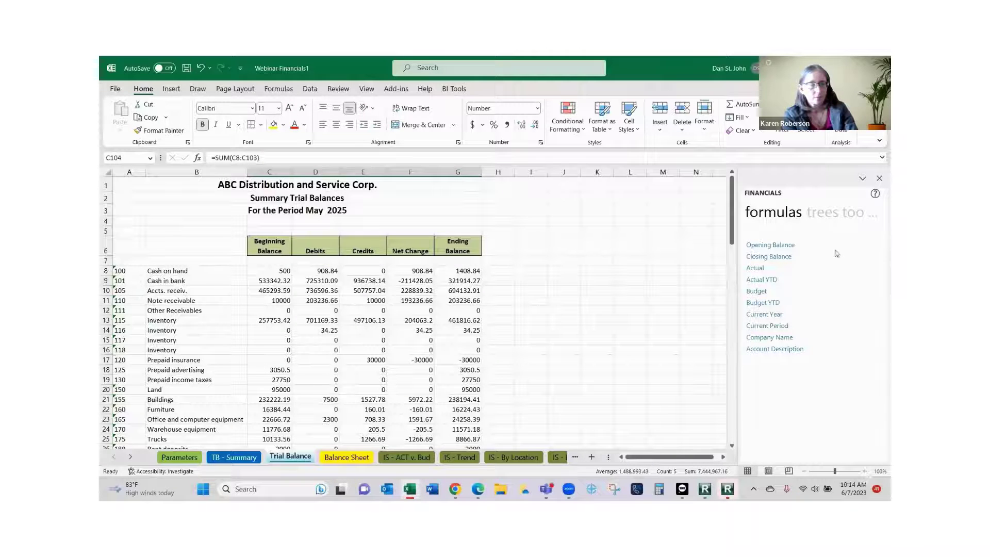
Cycle the Financials pane through its trees, tools and lists views.
left_click(825, 214)
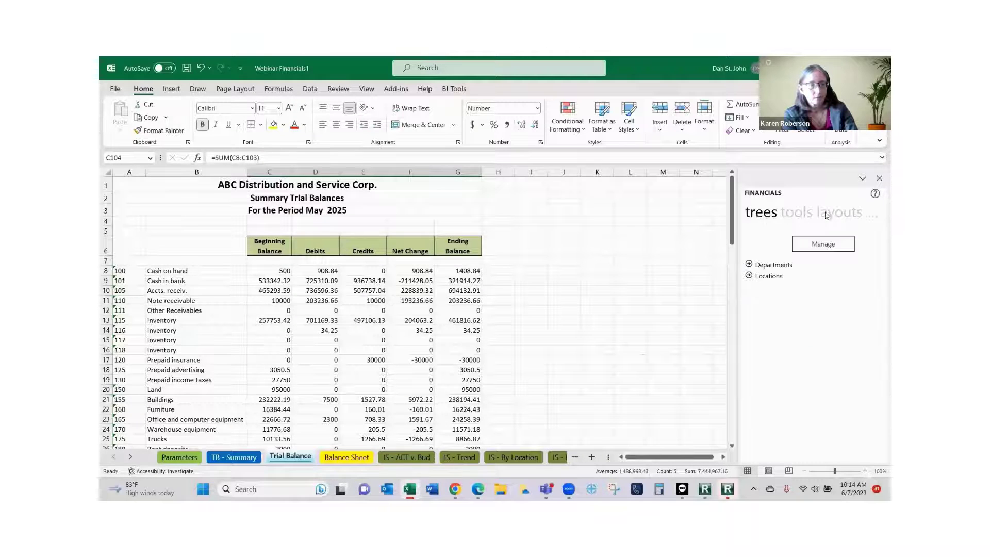
left_click(803, 216)
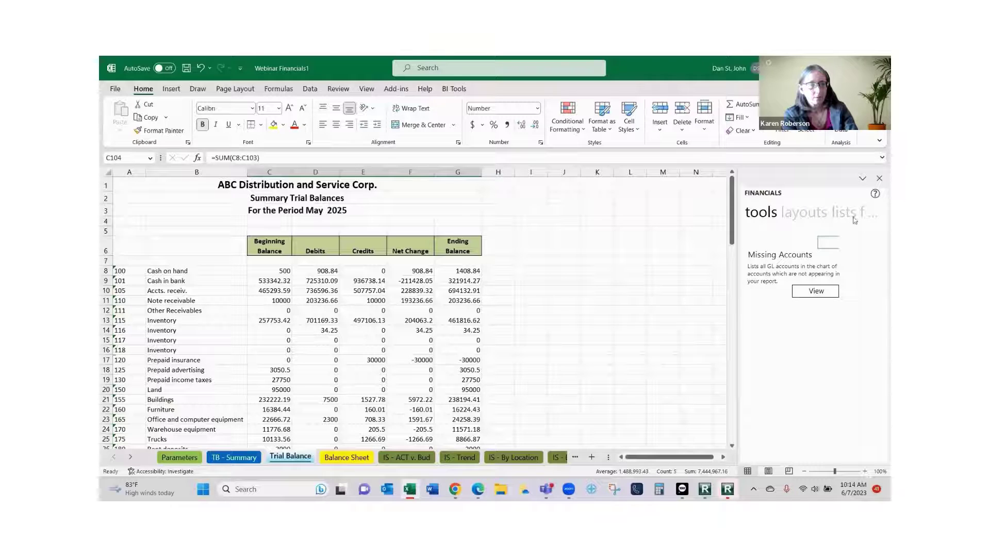
left_click(845, 216)
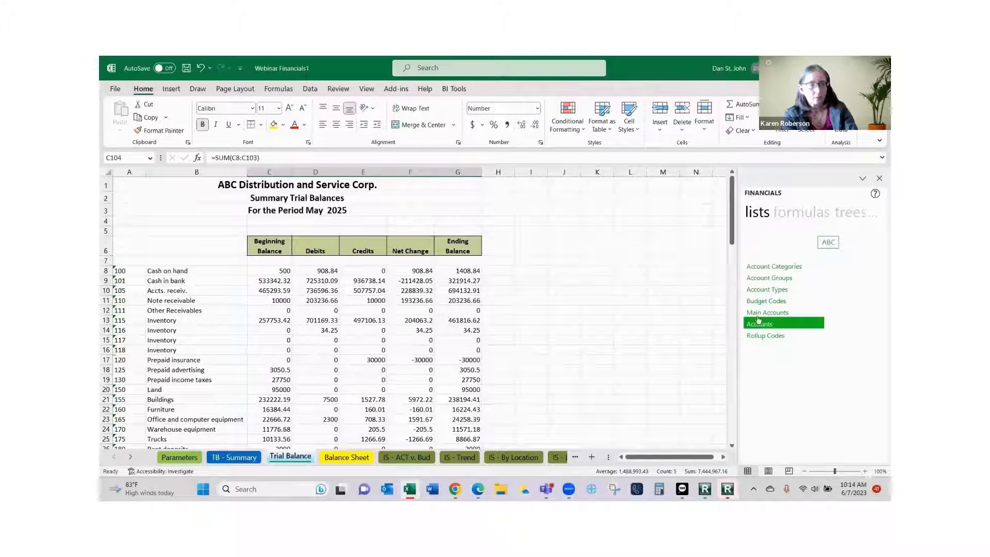
Insert the Accounts list at I6, undo it, and reselect Beginning Balance cell C6.
left_click_drag(635, 295, 518, 252)
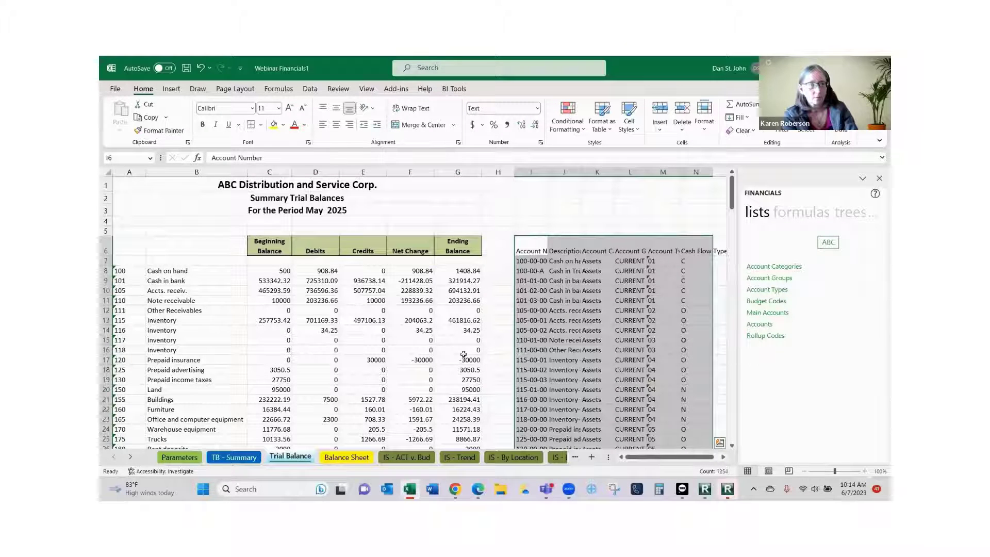
left_click(200, 69)
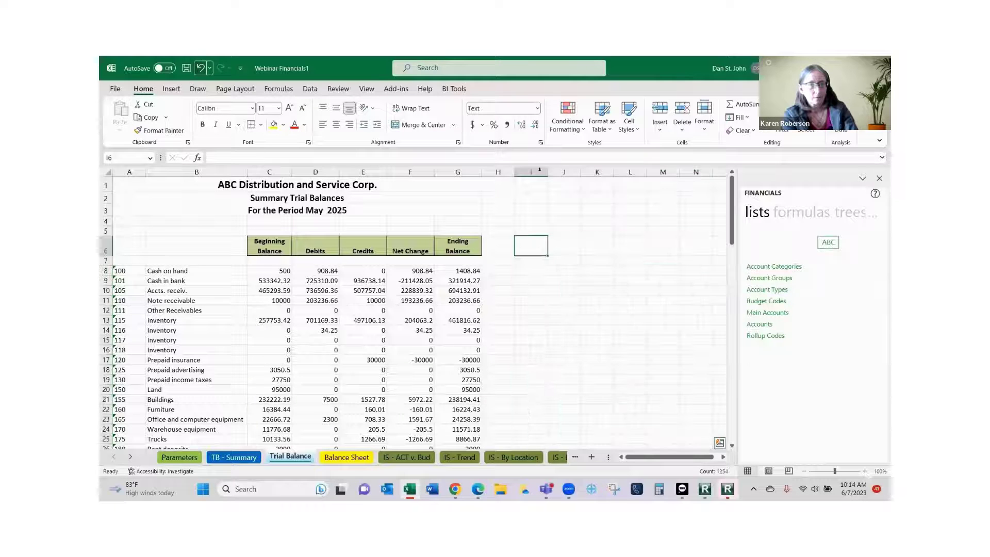
left_click(256, 250)
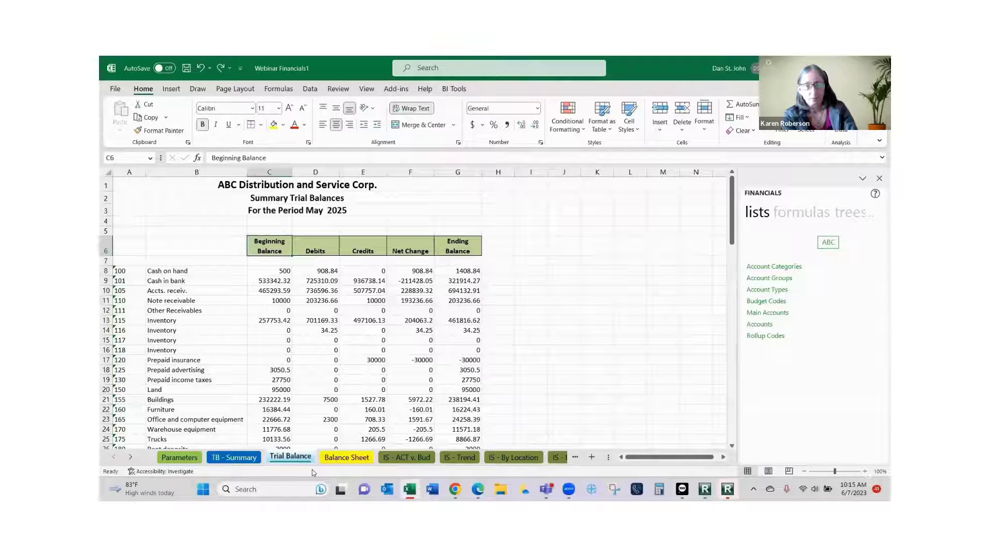
scroll(344, 401, "down", 7)
scroll(344, 400, "up", 7)
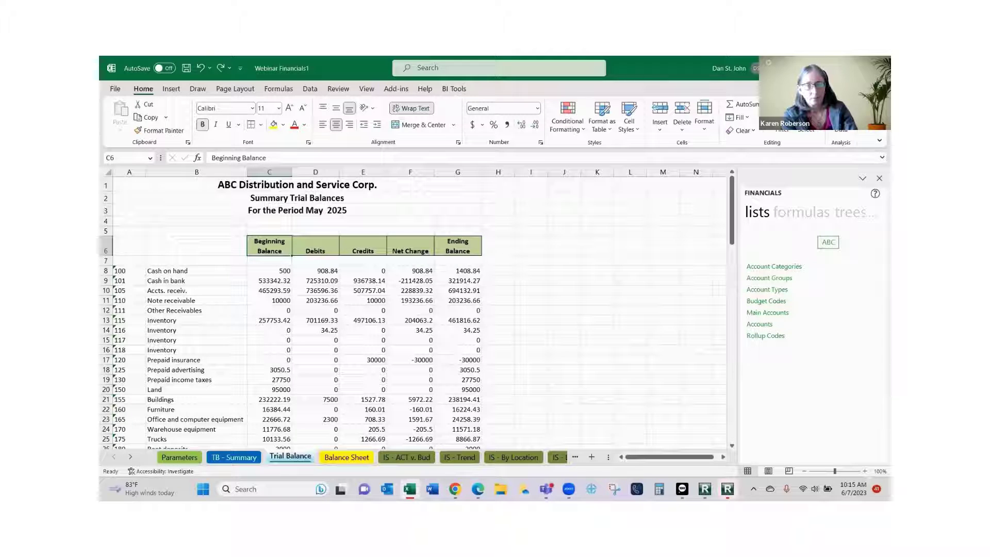
left_click(728, 488)
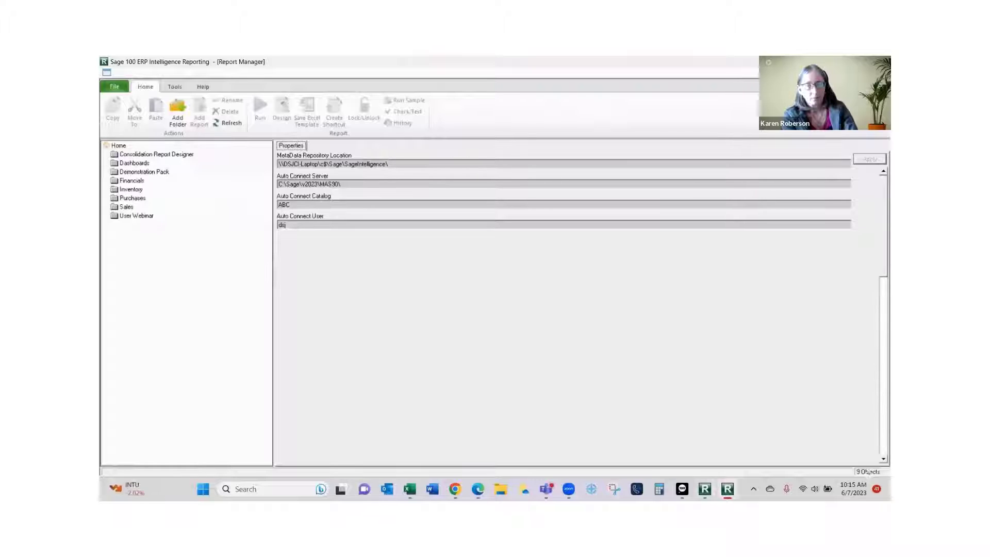
Save Webinar Financials1 as the Webinar Financials report template, replacing the existing Webinar Financials.xltx.
left_click(705, 489)
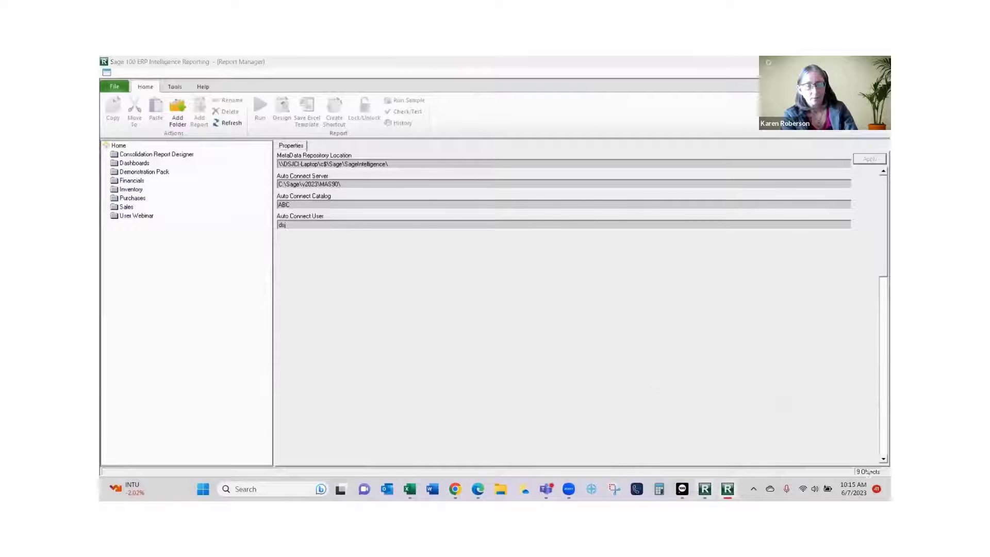
left_click(154, 226)
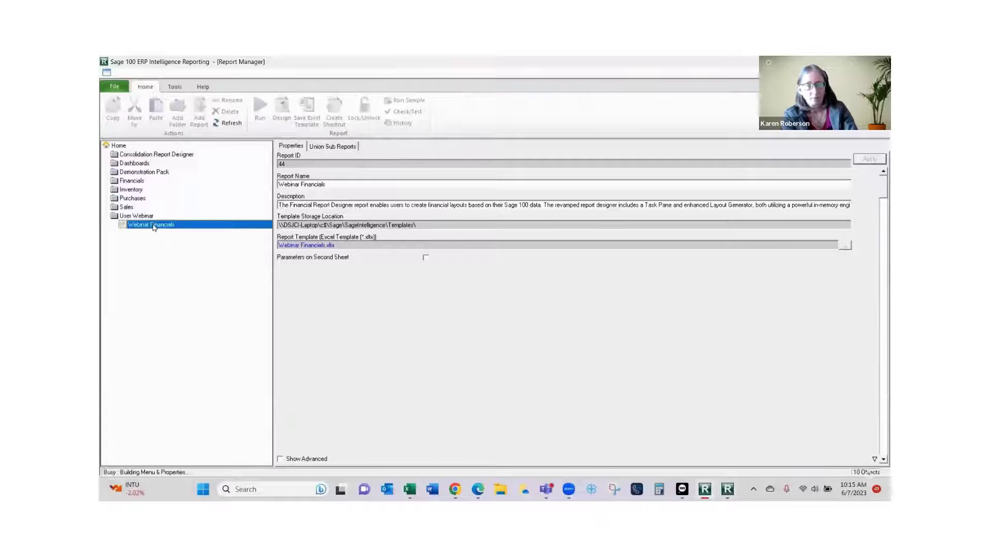
left_click(306, 110)
left_click(468, 224)
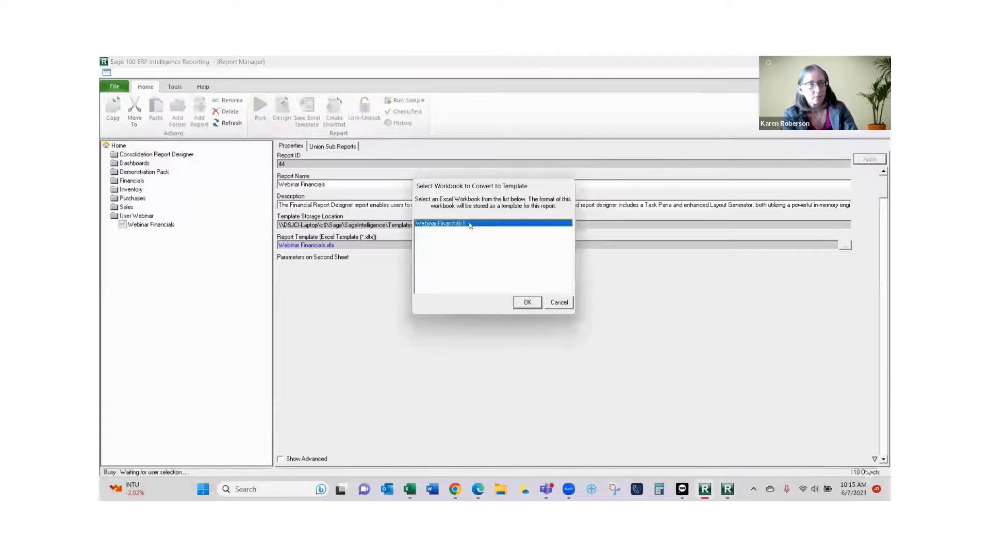
left_click(527, 302)
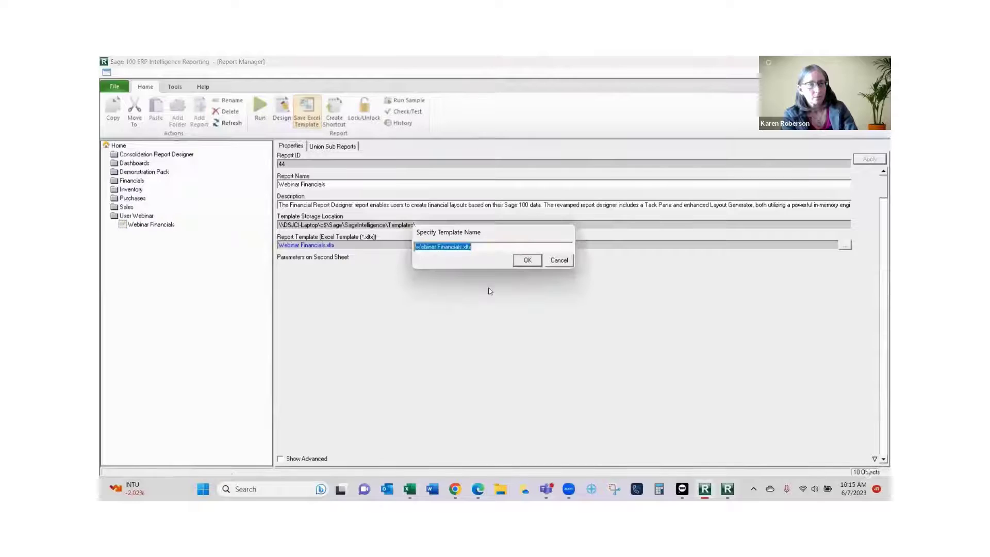
left_click(527, 260)
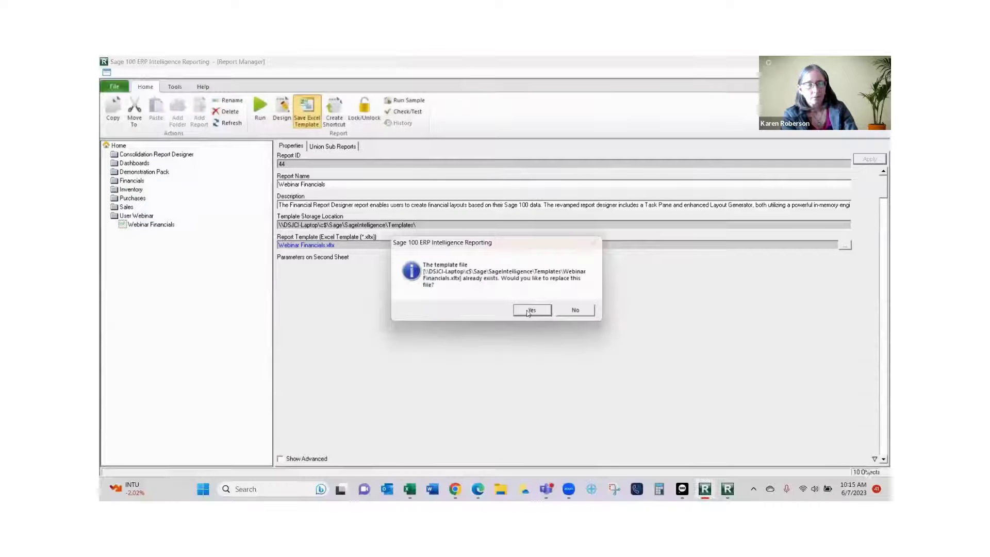
left_click(532, 310)
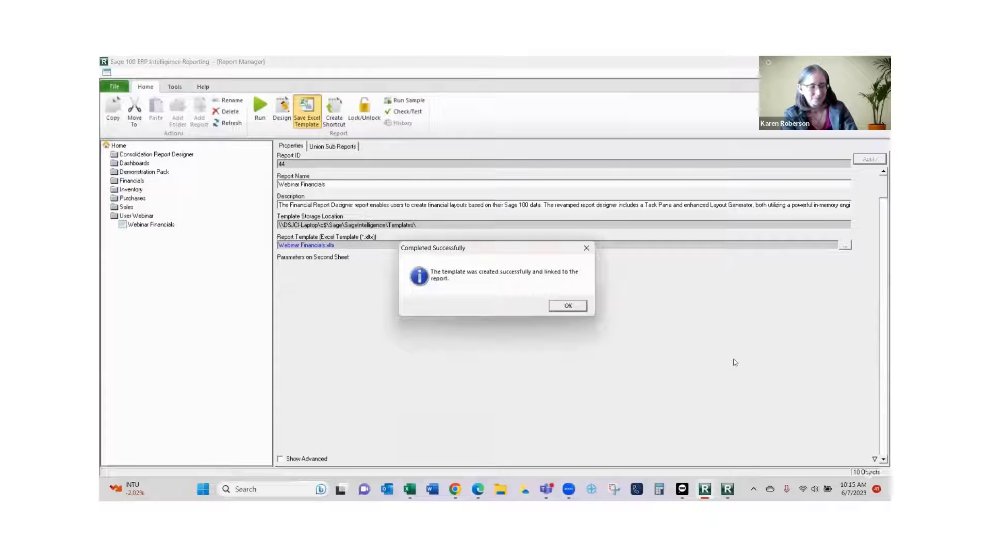
left_click(560, 306)
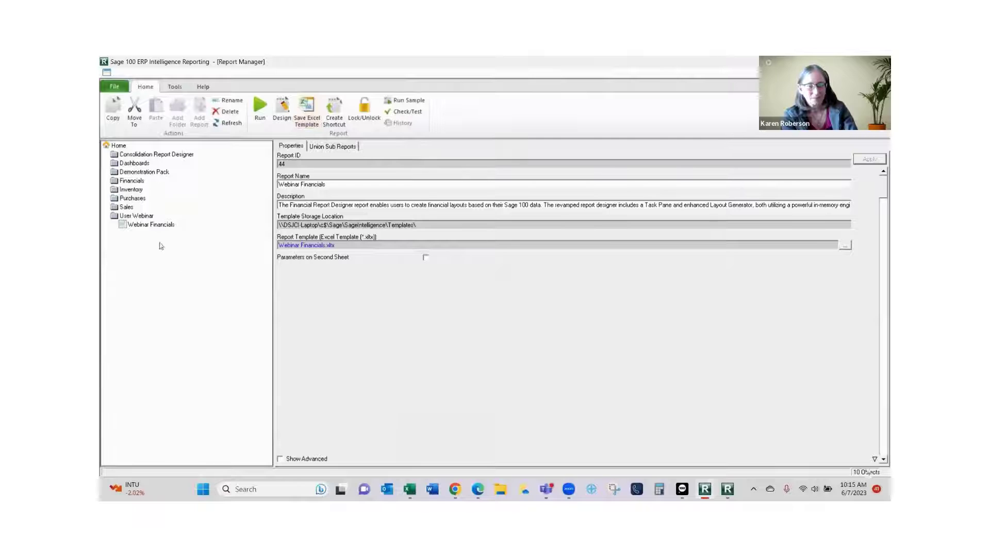
left_click(162, 225)
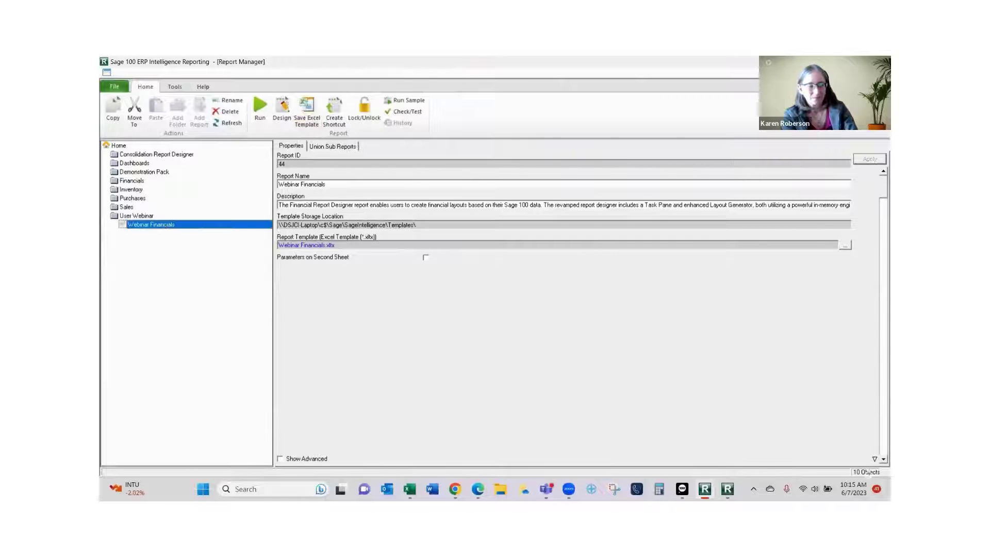
left_click(410, 489)
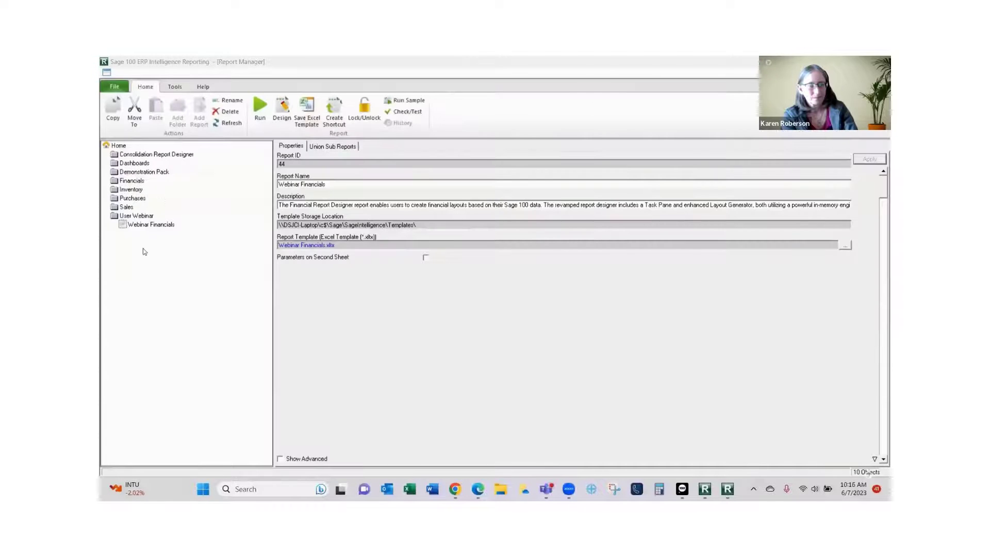
Run the Webinar Financials report from Report Manager to open it in Excel.
left_click(150, 226)
left_click(259, 113)
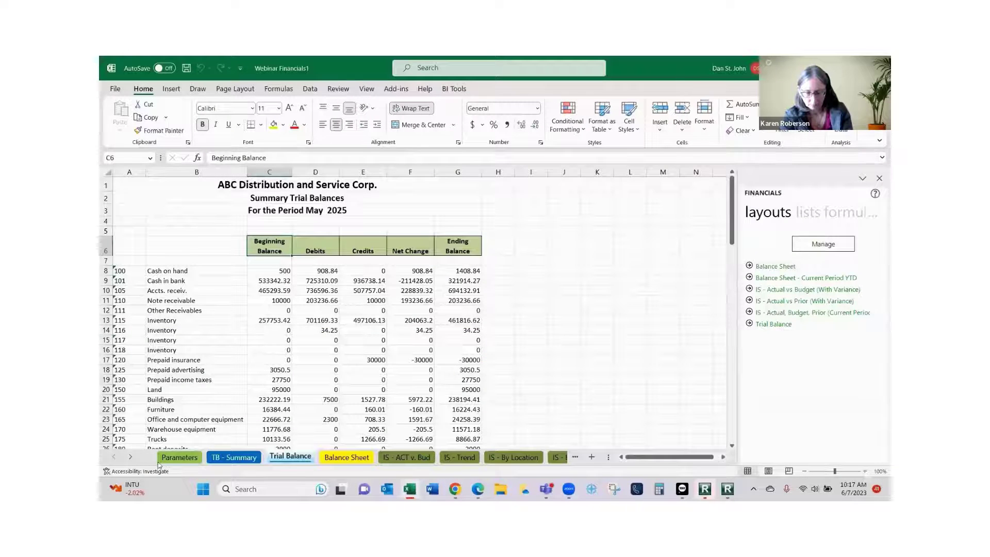
Page through the Parameters, TB - Summary, Trial Balance, Balance Sheet and IS - ACT v. Bud sheets, ending on Parameters.
left_click(173, 459)
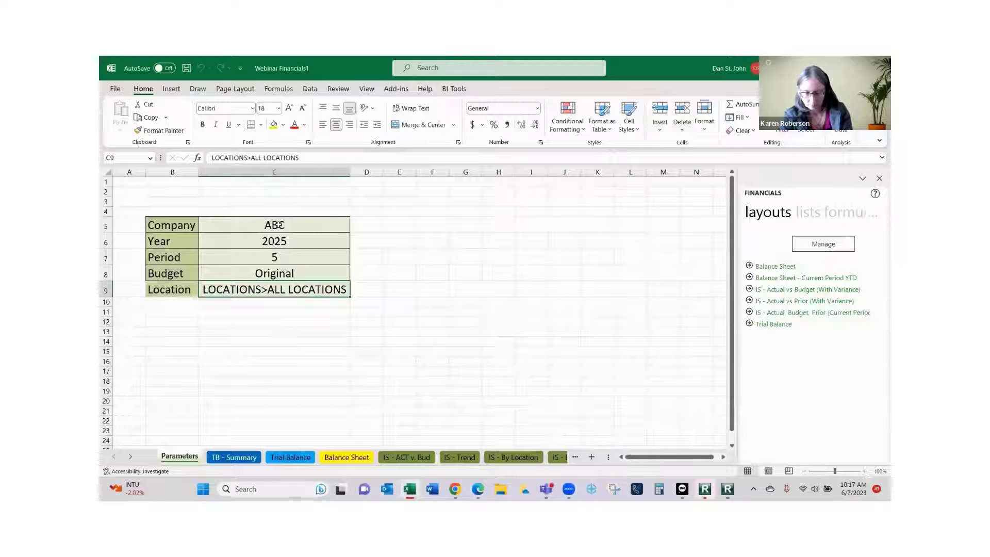
left_click(223, 458)
left_click(289, 458)
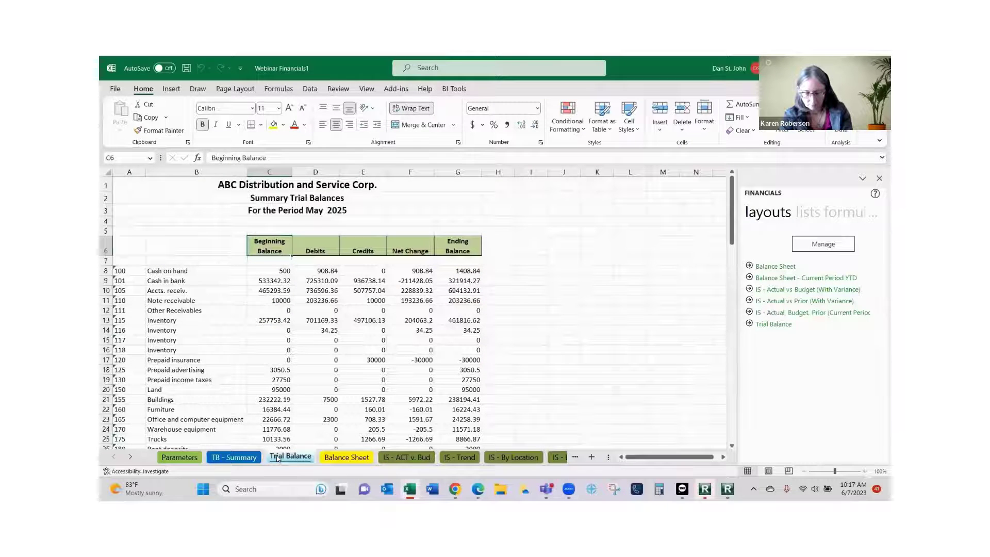
left_click(359, 455)
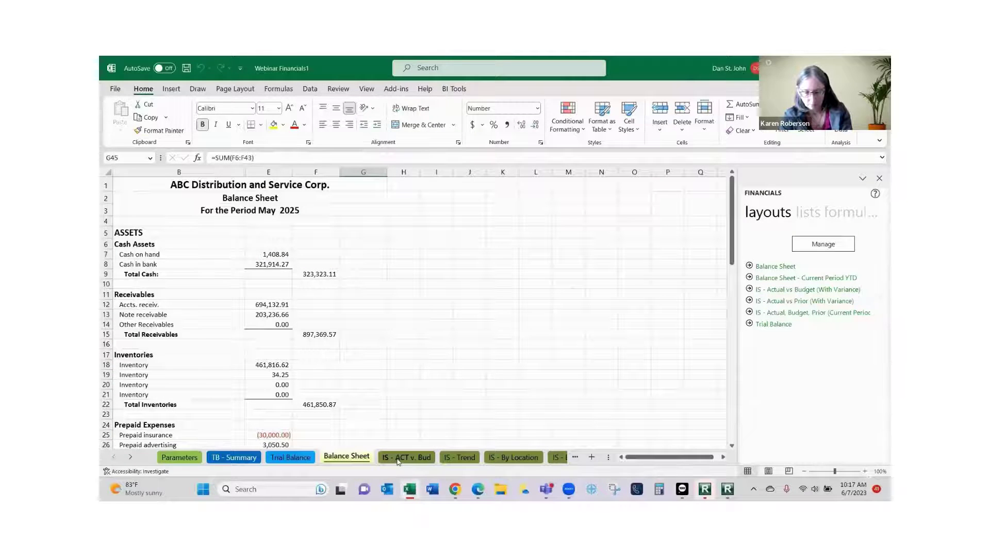
left_click(398, 459)
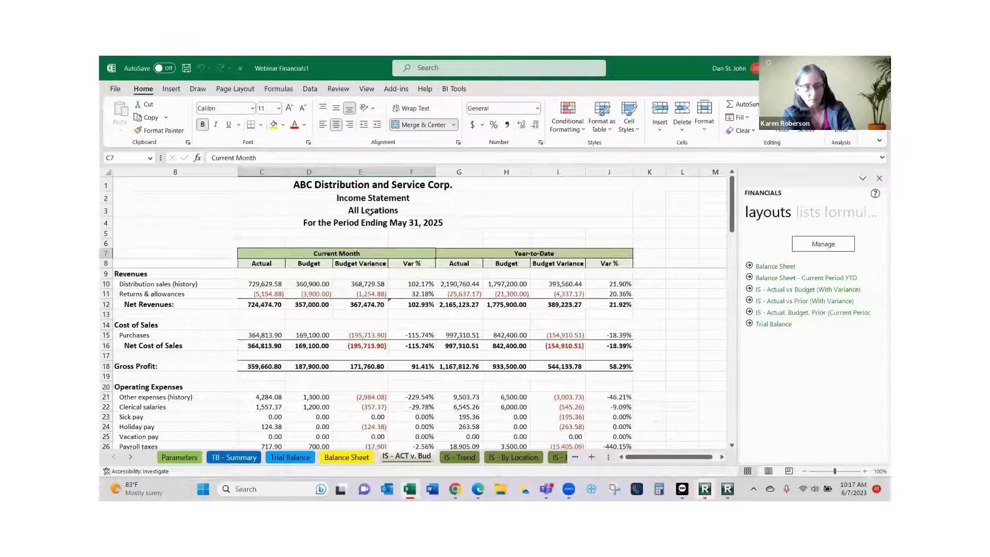
left_click(175, 458)
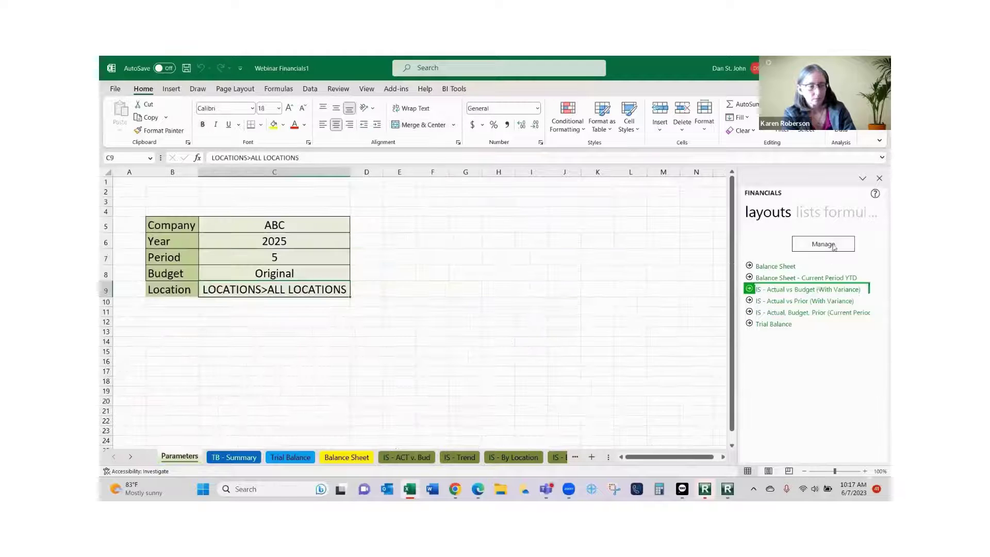
Put East Sales Office from the Locations tree into C9, then view IS - ACT v. Bud.
left_click(831, 215)
left_click(822, 217)
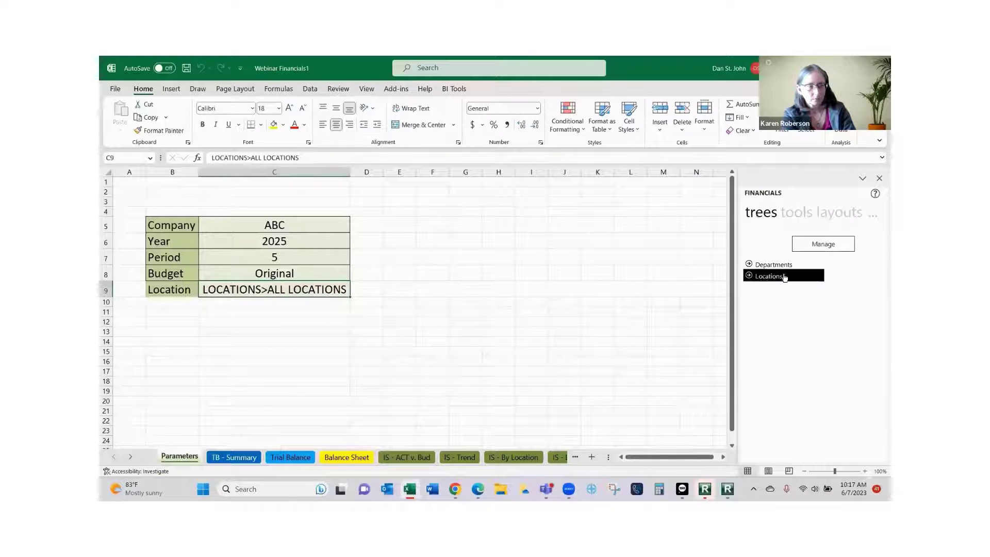
left_click(750, 277)
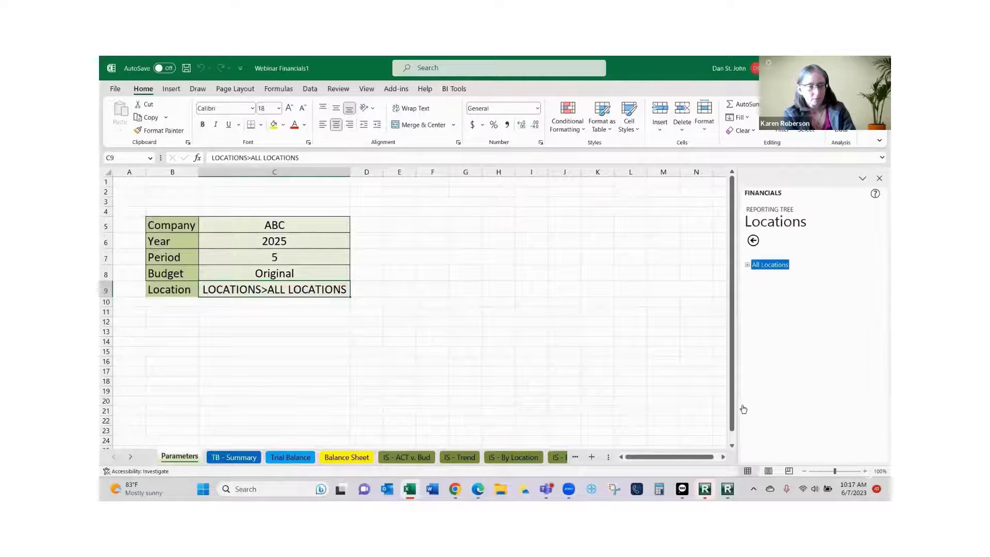
left_click(746, 266)
left_click(776, 286)
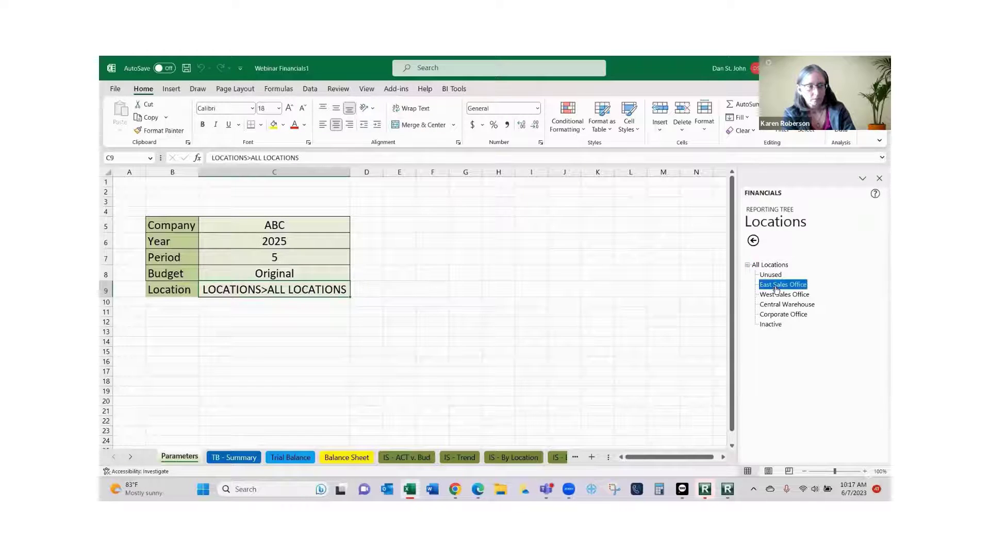
double_click(311, 298)
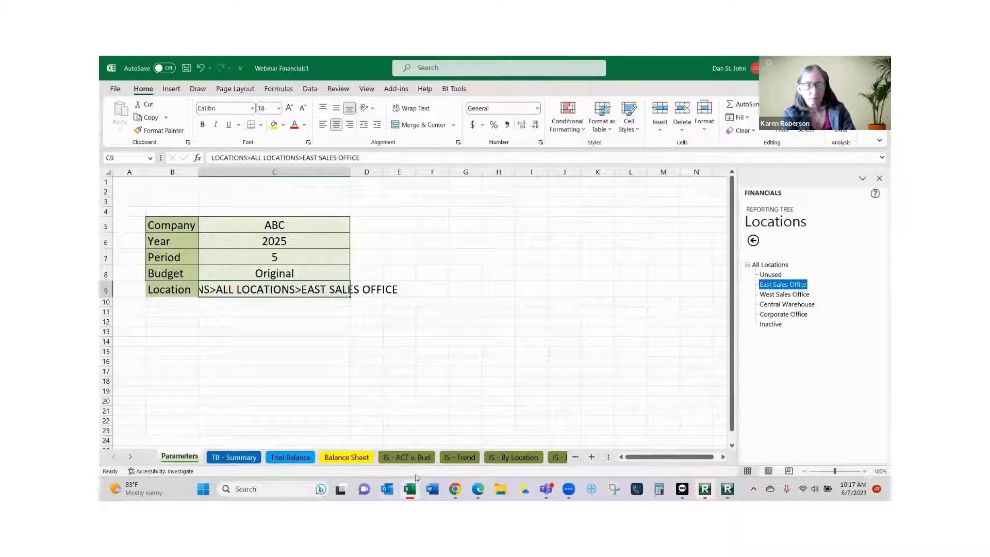
left_click(407, 457)
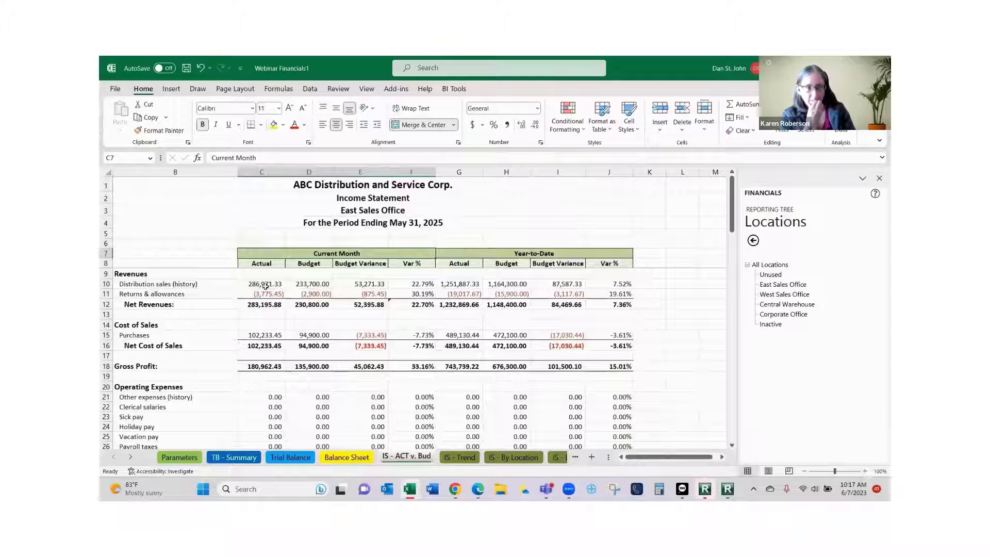
scroll(326, 407, "down", 3)
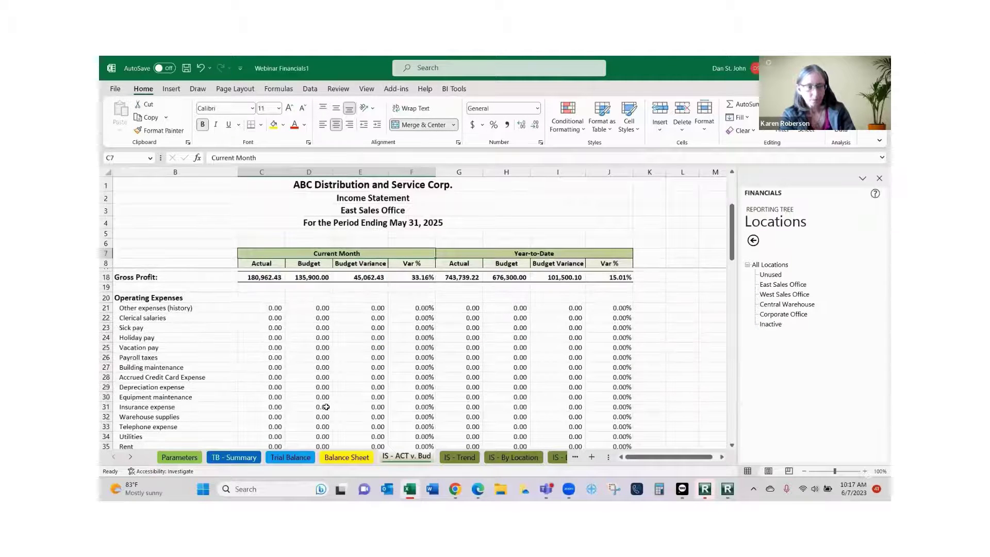
scroll(326, 407, "down", 7)
scroll(323, 412, "up", 7)
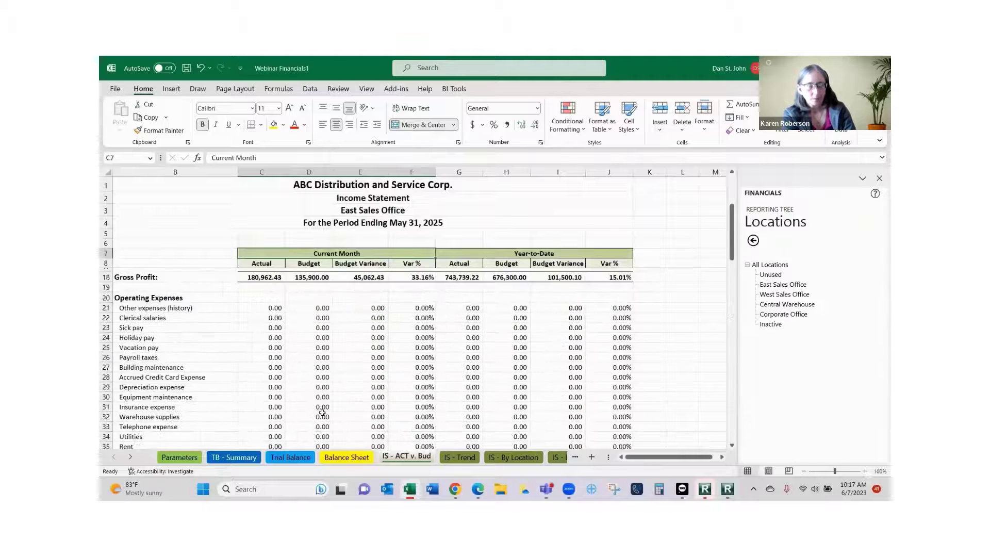
scroll(322, 412, "up", 3)
scroll(322, 412, "down", 1)
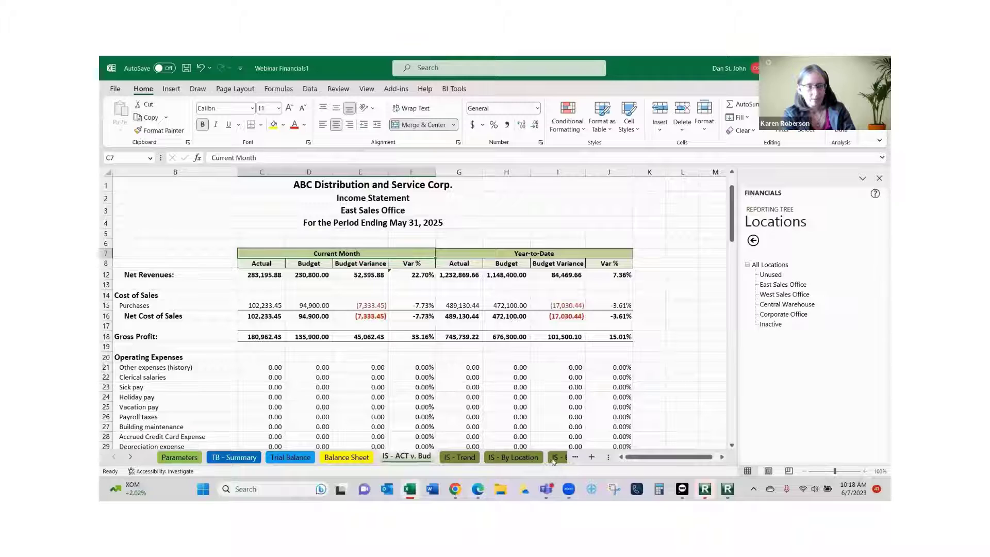
Scroll through the IS - By Department sheet, then switch to IS - By Location.
left_click(556, 458)
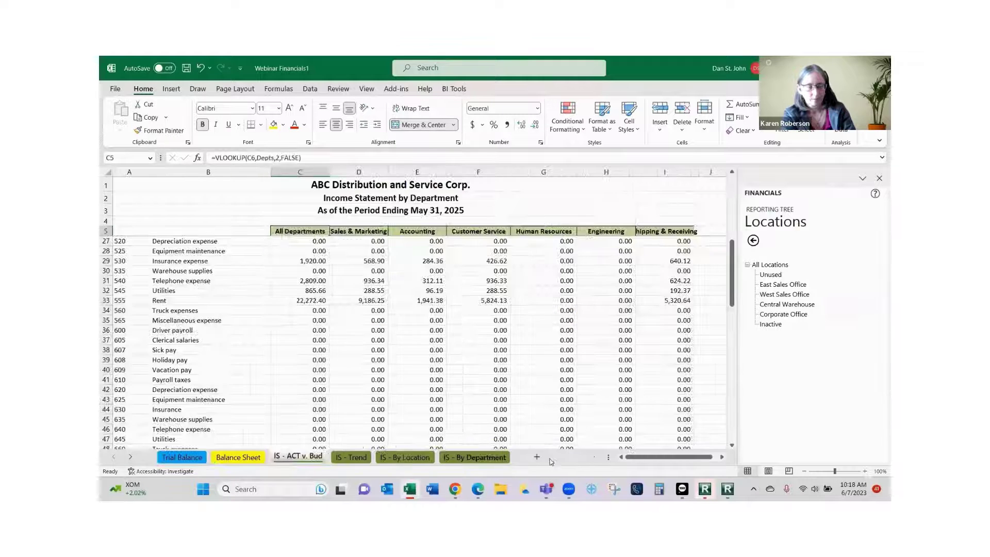
scroll(394, 242, "down", 5)
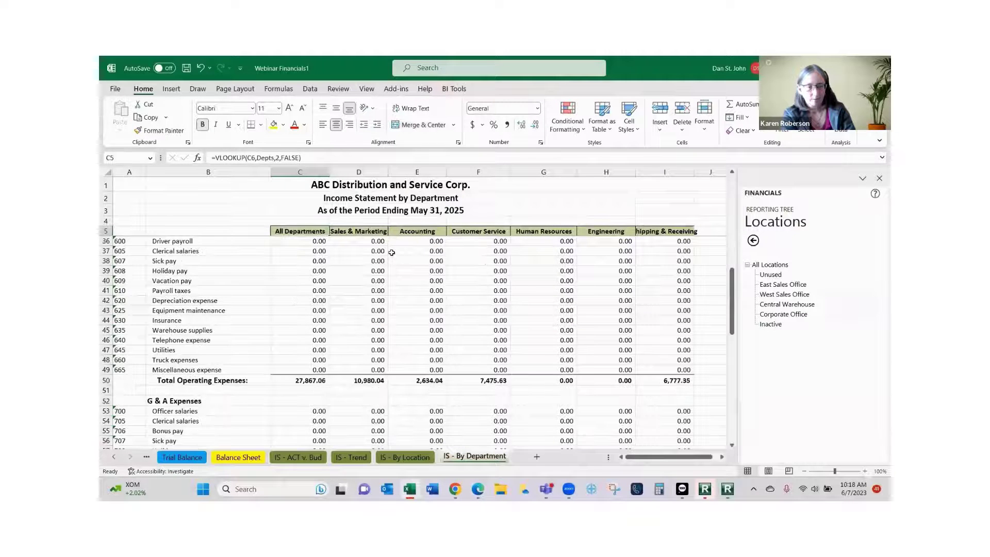
scroll(386, 252, "up", 7)
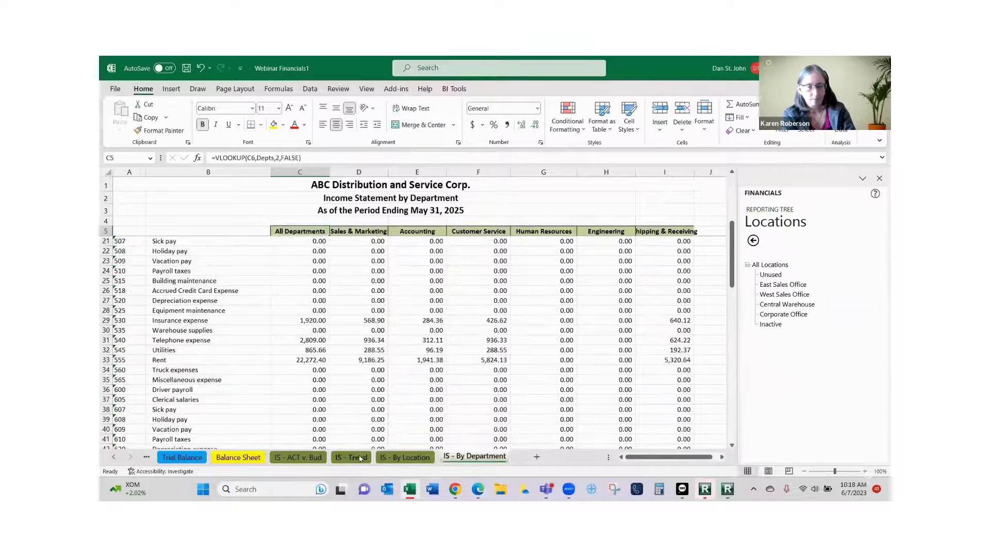
left_click(411, 458)
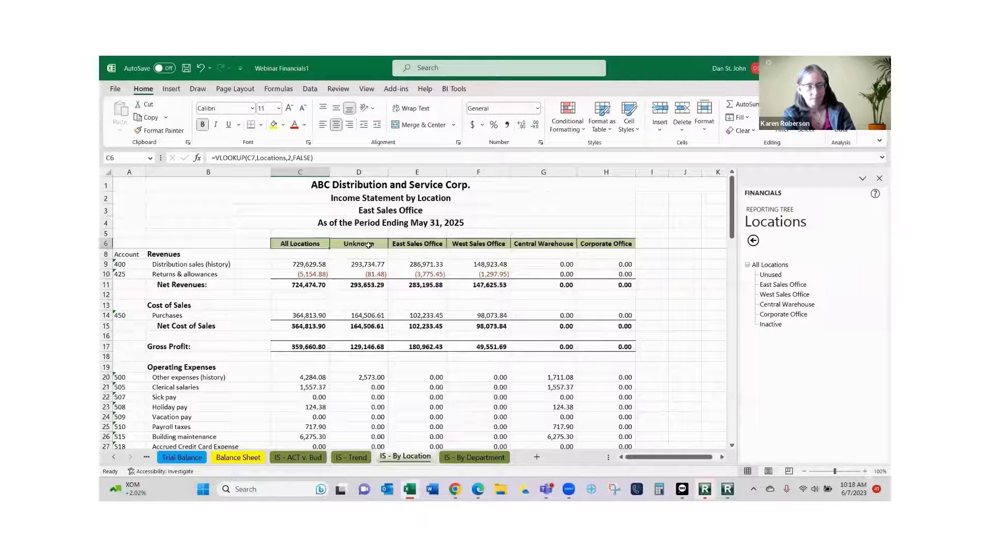
left_click(369, 244)
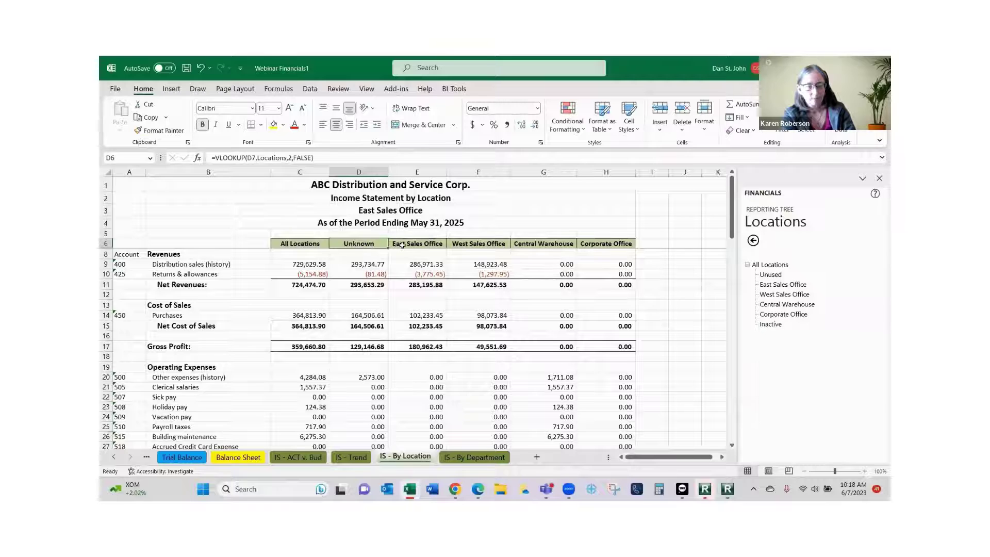
left_click(402, 245)
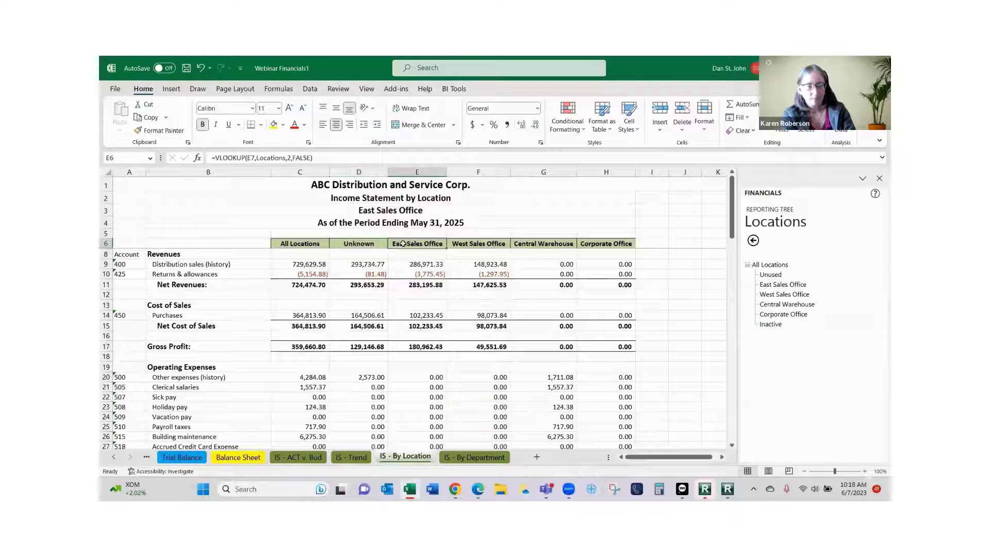
left_click(493, 245)
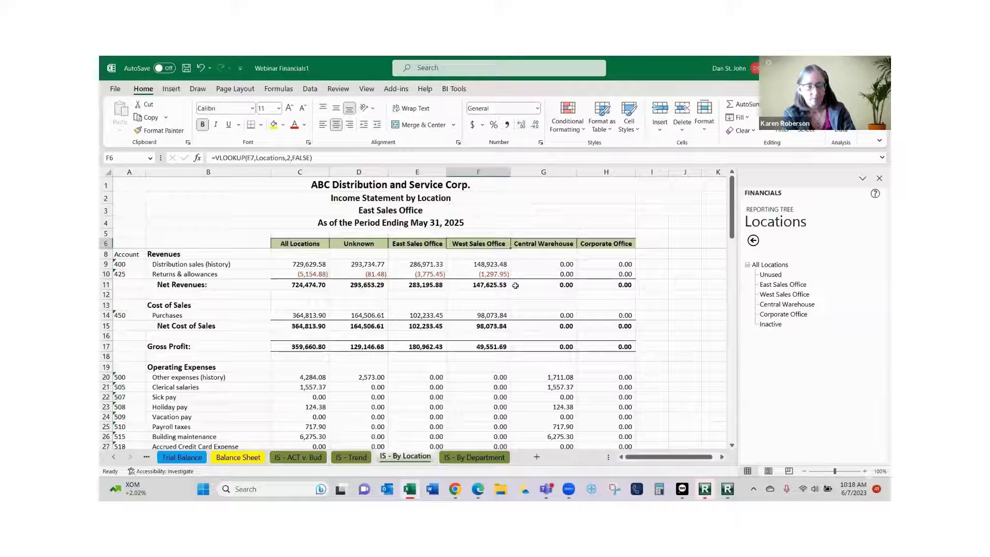
left_click(545, 245)
left_click(619, 244)
scroll(642, 301, "down", 15)
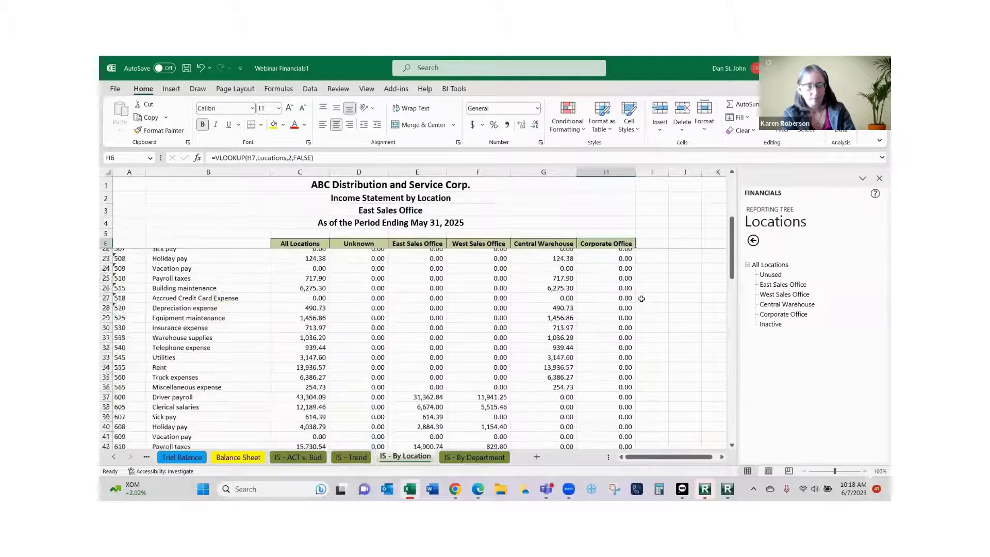
scroll(641, 301, "down", 5)
scroll(641, 301, "up", 7)
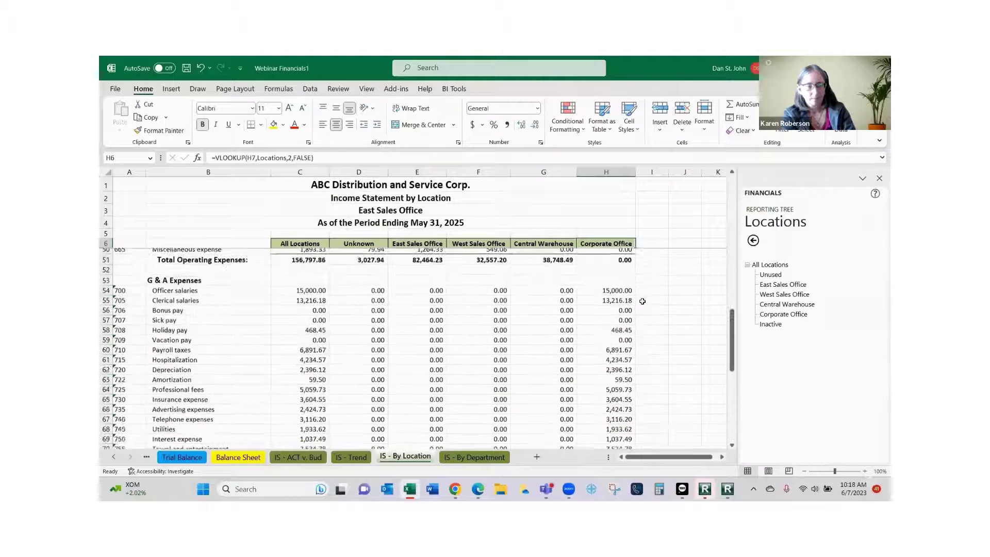
scroll(647, 298, "up", 14)
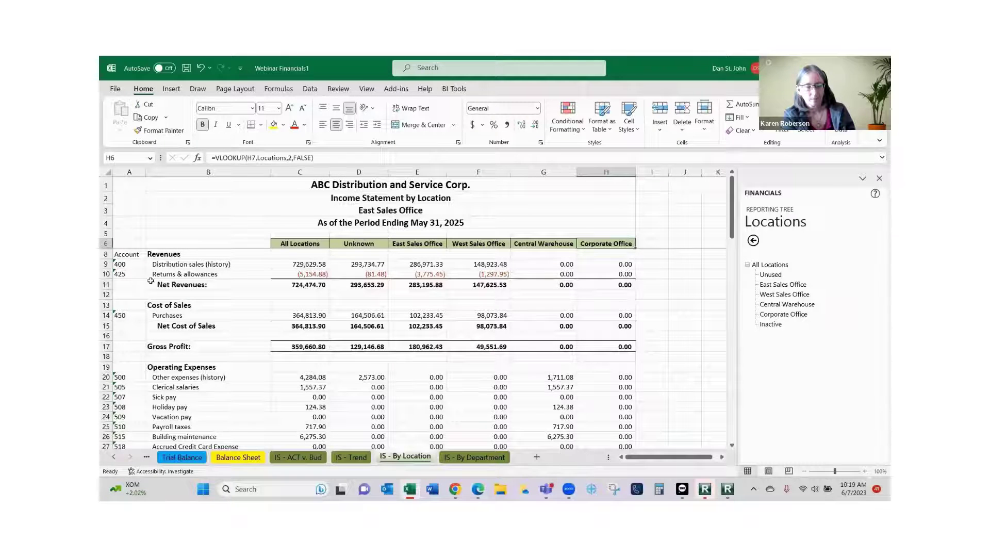
left_click(129, 168)
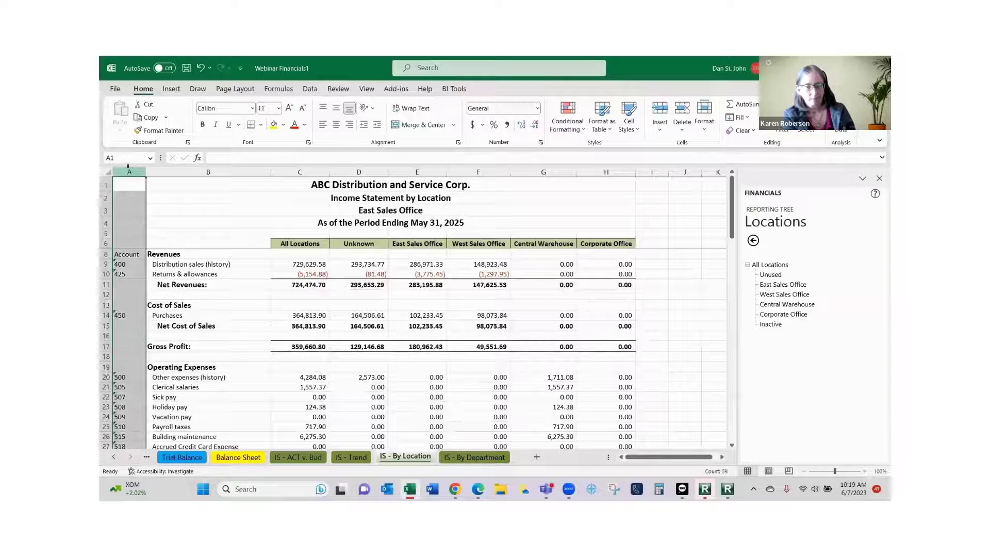
Hide column A on the IS - By Location sheet.
right_click(129, 169)
left_click(155, 349)
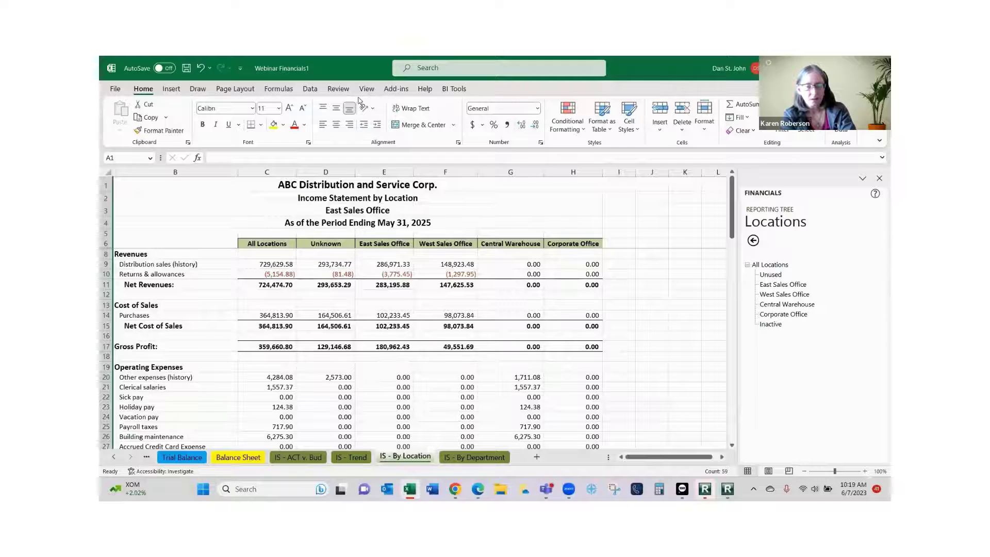
left_click(396, 89)
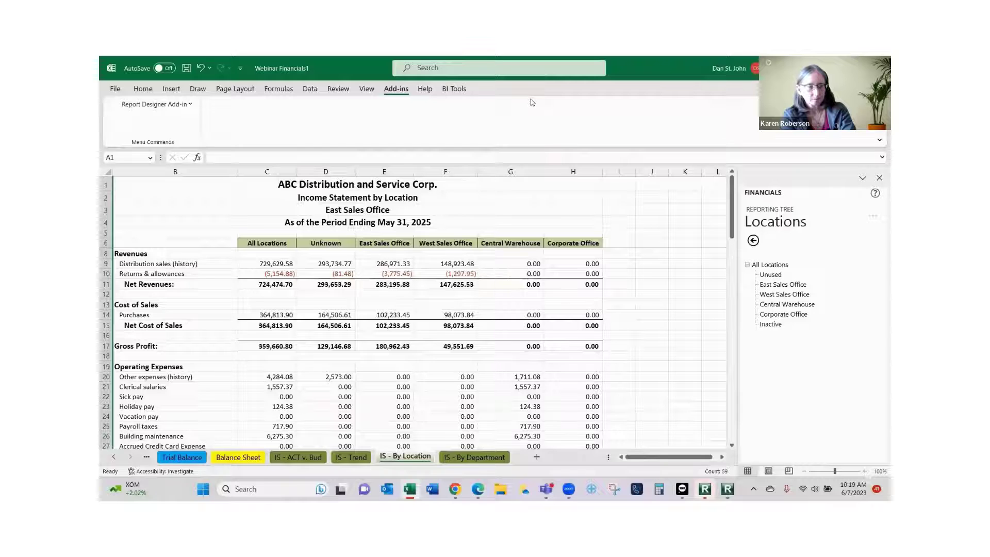
Open the Distribution Settings window from the BI Tools ribbon.
left_click(454, 89)
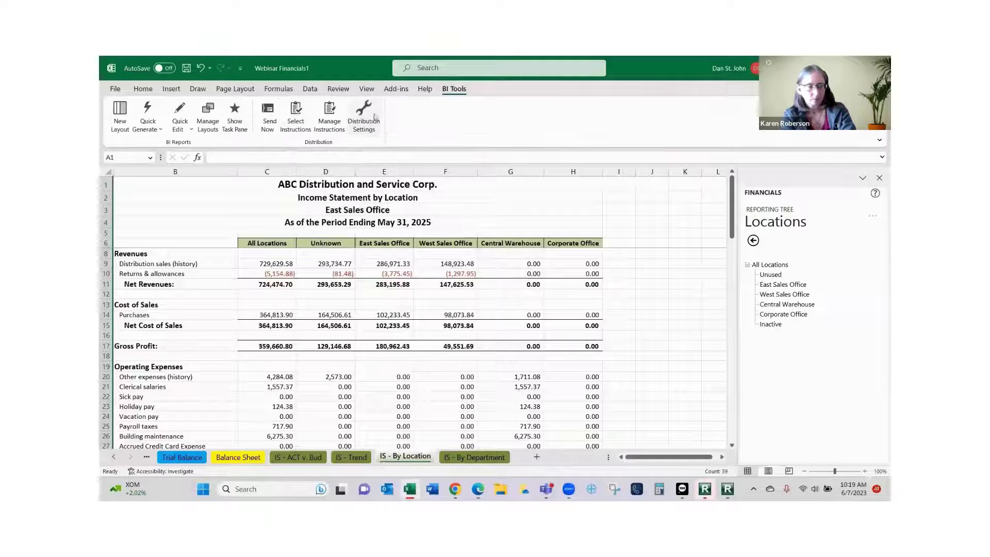
left_click(366, 118)
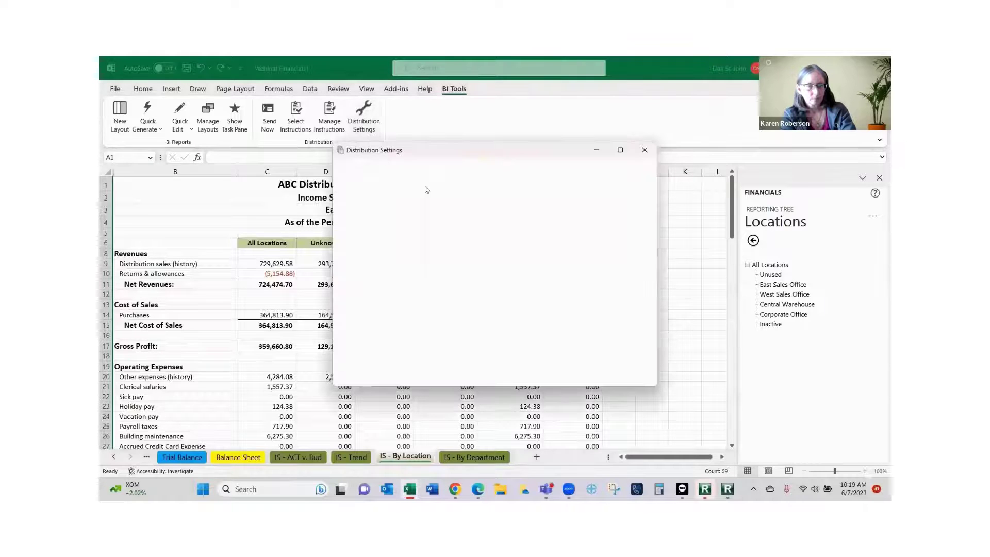
Add a new distribution instruction under Manage Instructions, named with the recipient's first name.
left_click(588, 370)
left_click(327, 112)
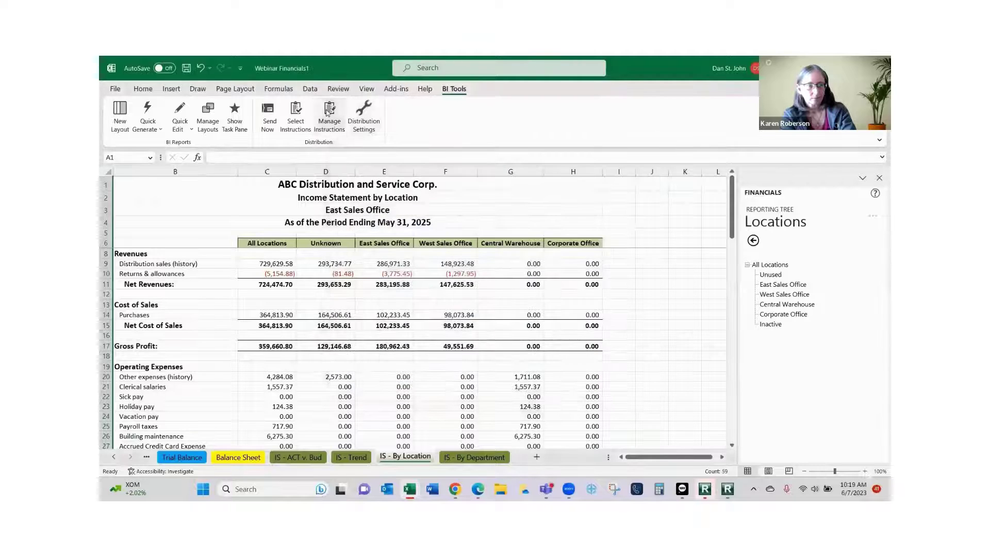
left_click(569, 240)
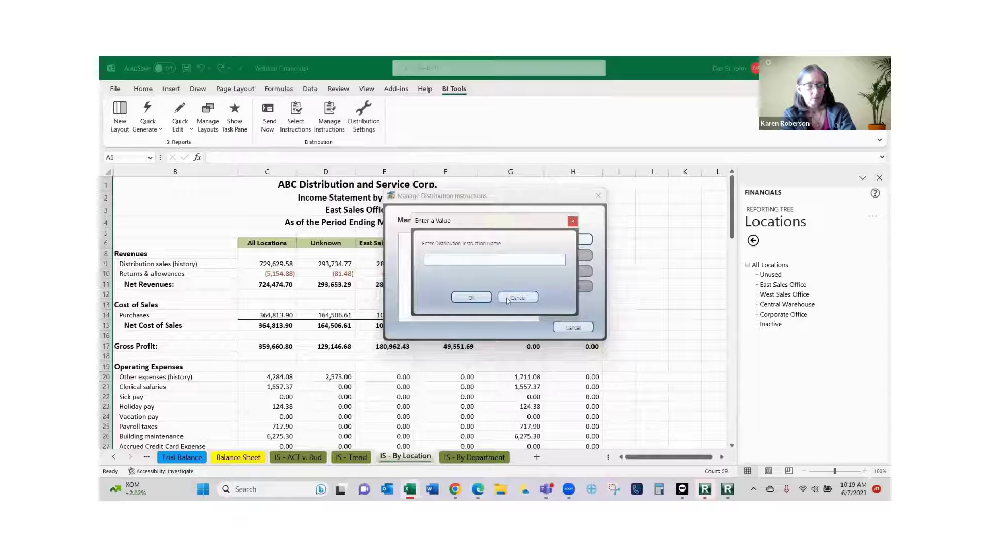
type("Jeff")
left_click(478, 299)
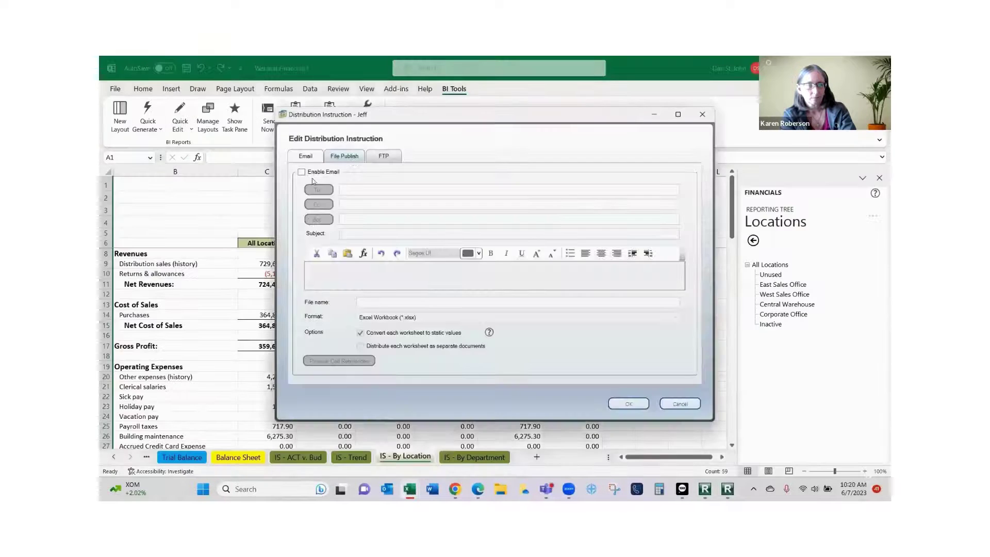
Email the workbook to the recipient's address with subject and attachment file name 'Financials'.
left_click(302, 172)
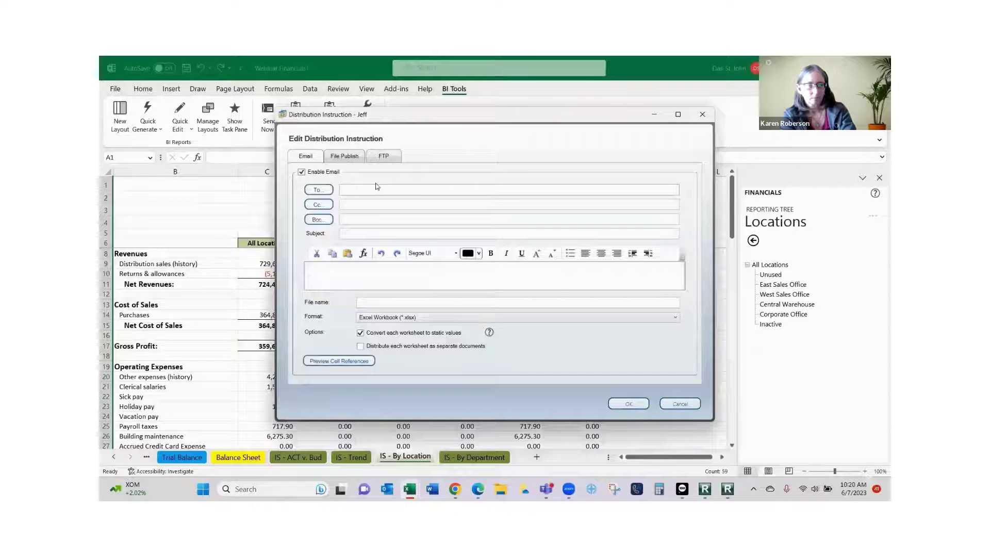
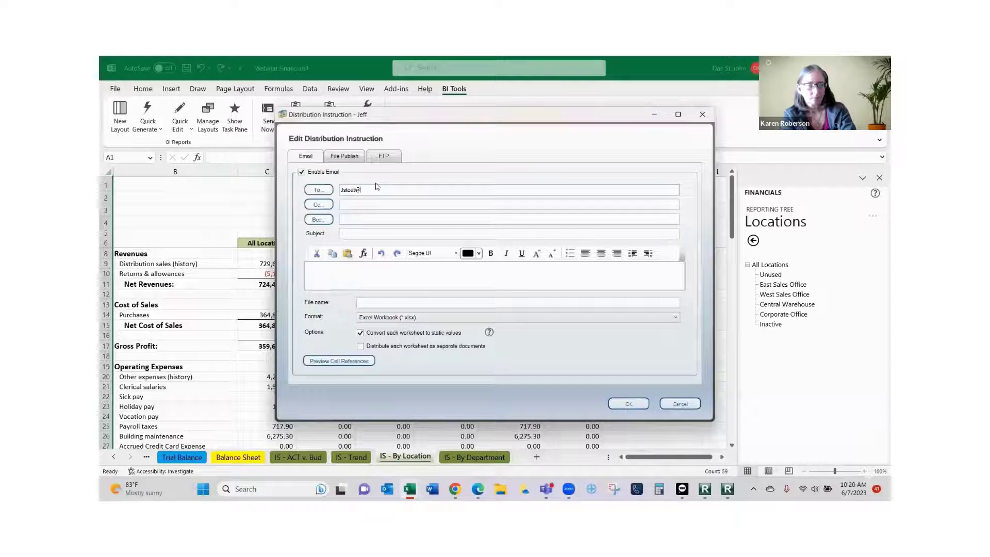
left_click(355, 233)
type("Financials")
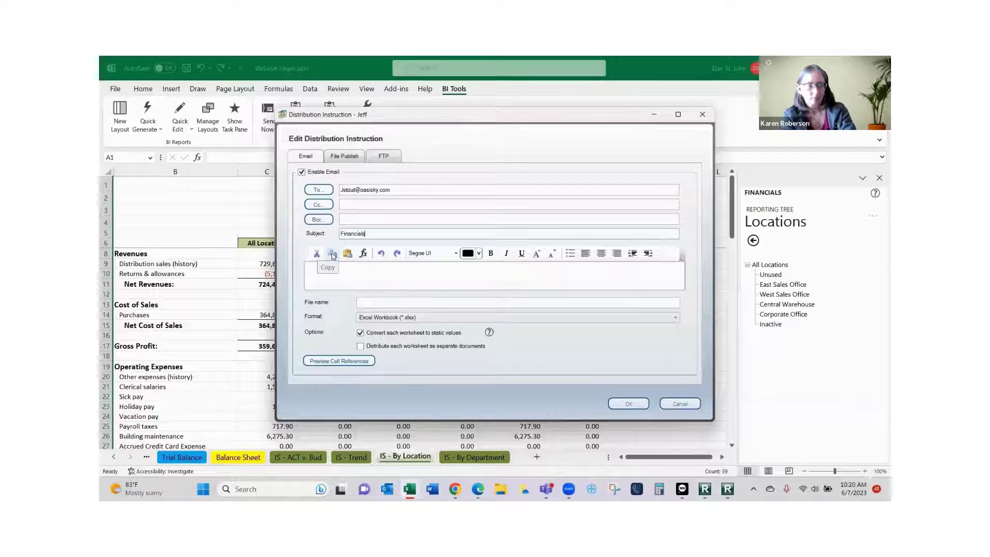
left_click(343, 278)
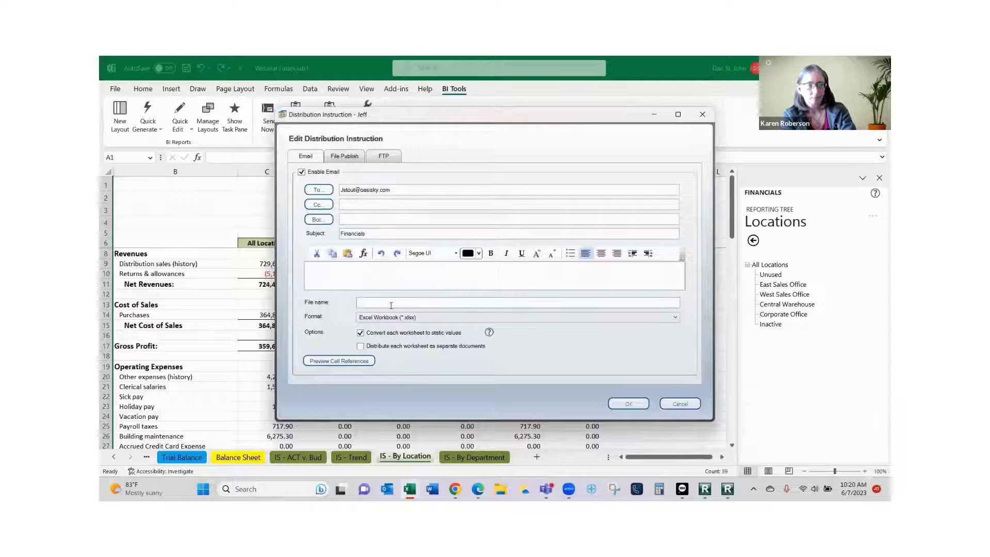
left_click(363, 303)
type("Financials")
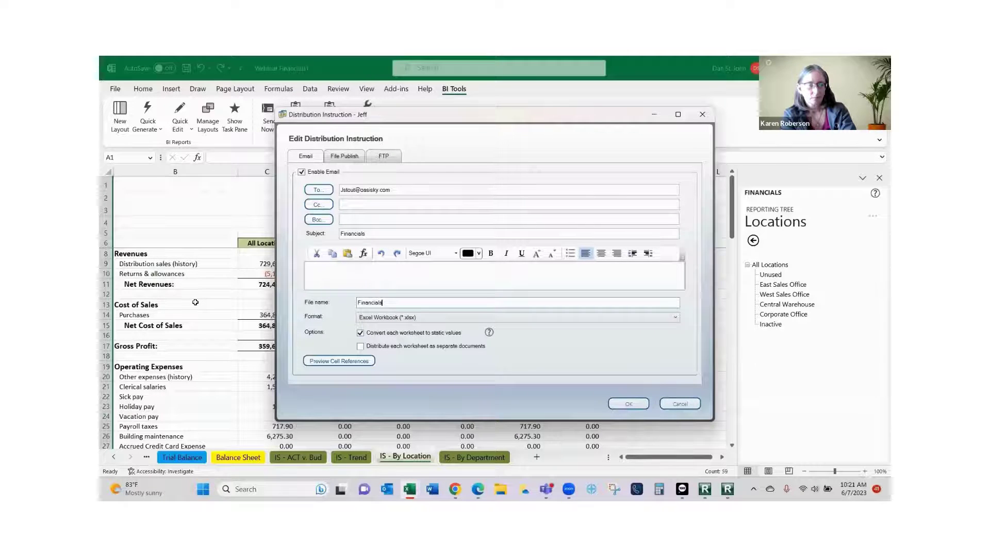
left_click(626, 403)
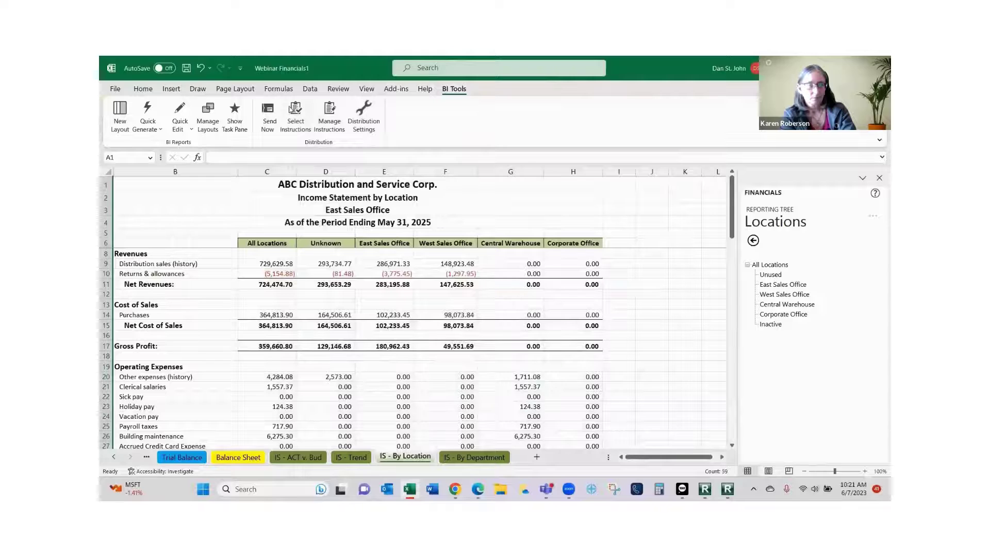
Move the email distribution instruction into Instructions In Use for this workbook.
left_click(296, 111)
left_click(412, 292)
left_click(464, 289)
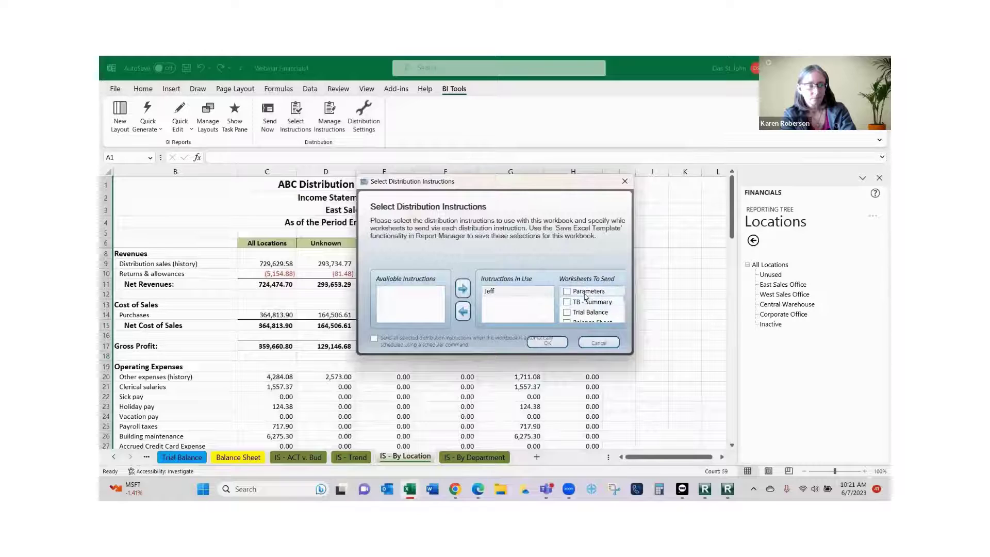
Send the IS - ACT v. Bud, IS - Trend, IS - By Department and IS - By Location sheets.
scroll(576, 302, "down", 2)
left_click(567, 301)
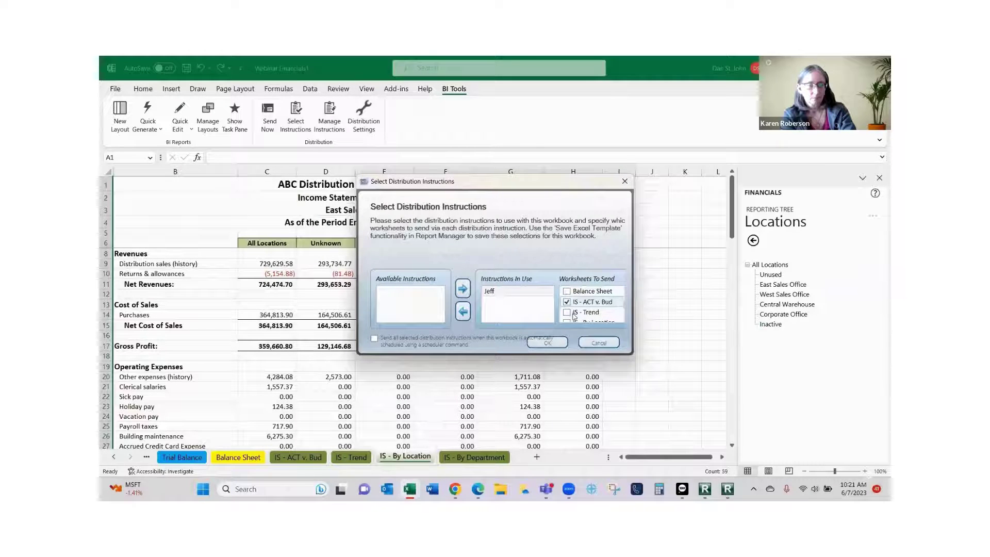
left_click(587, 312)
scroll(583, 309, "down", 2)
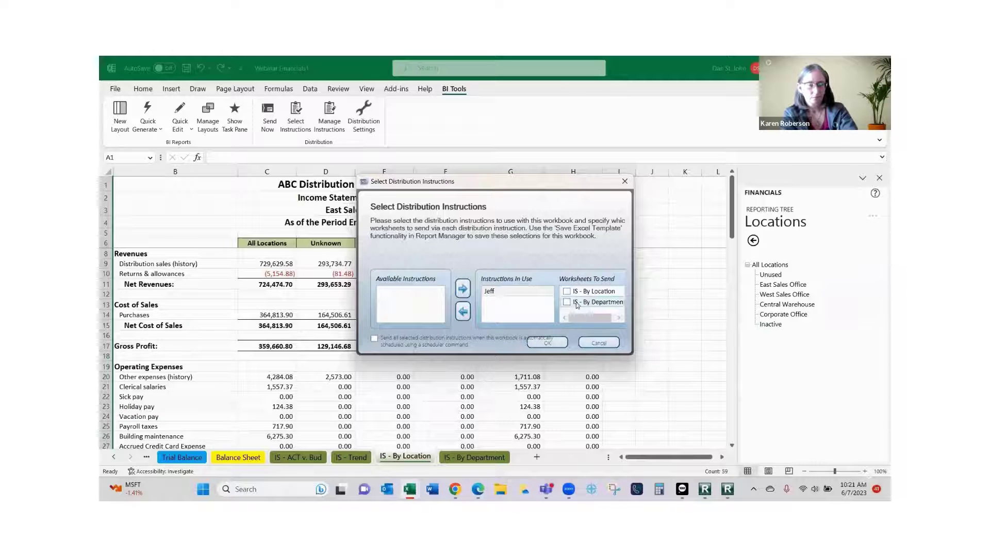
left_click(566, 302)
left_click(566, 291)
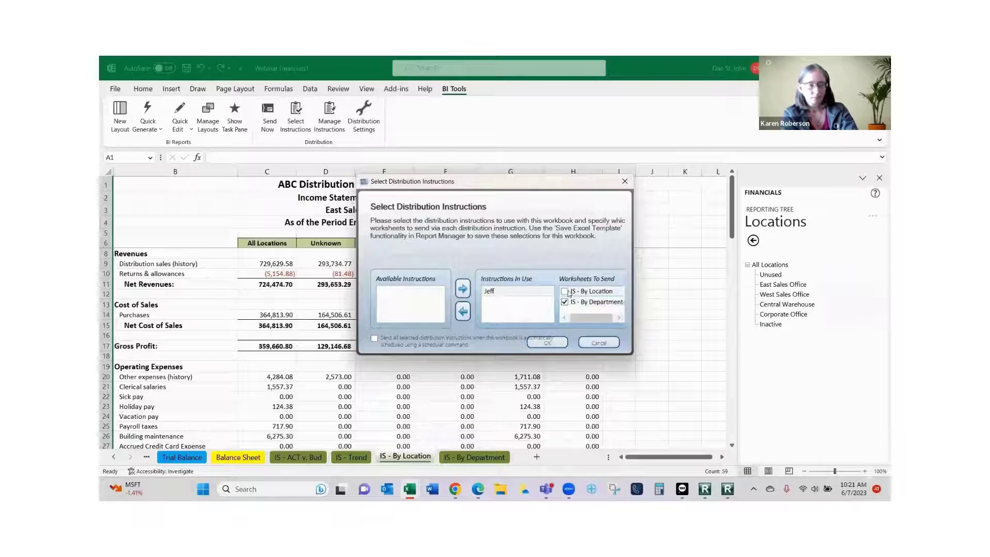
left_click(547, 344)
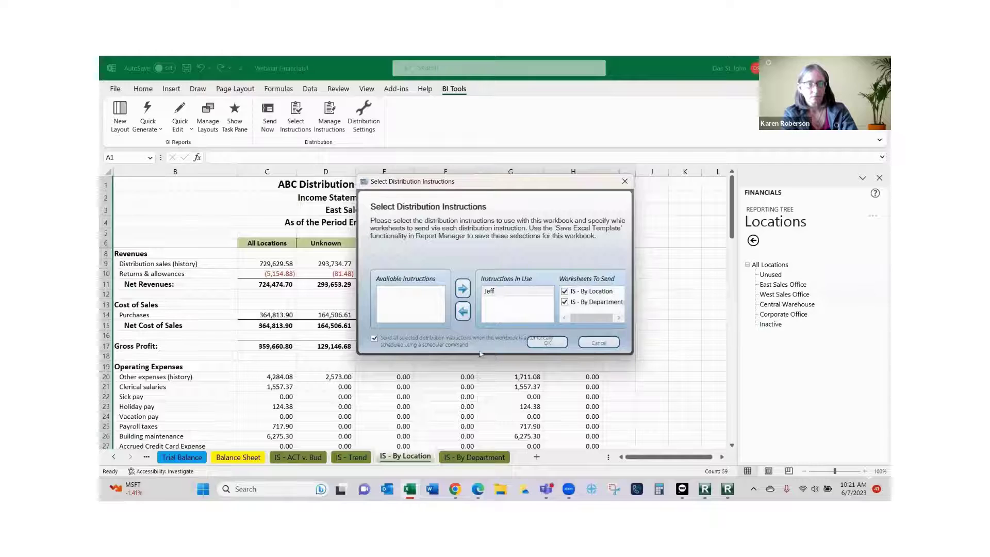
left_click(546, 346)
left_click(559, 345)
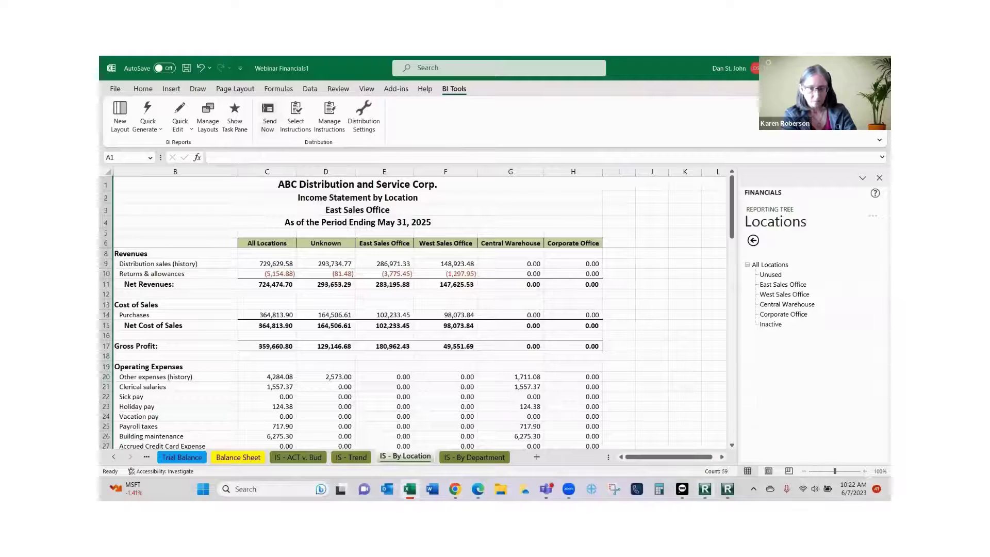
left_click(829, 68)
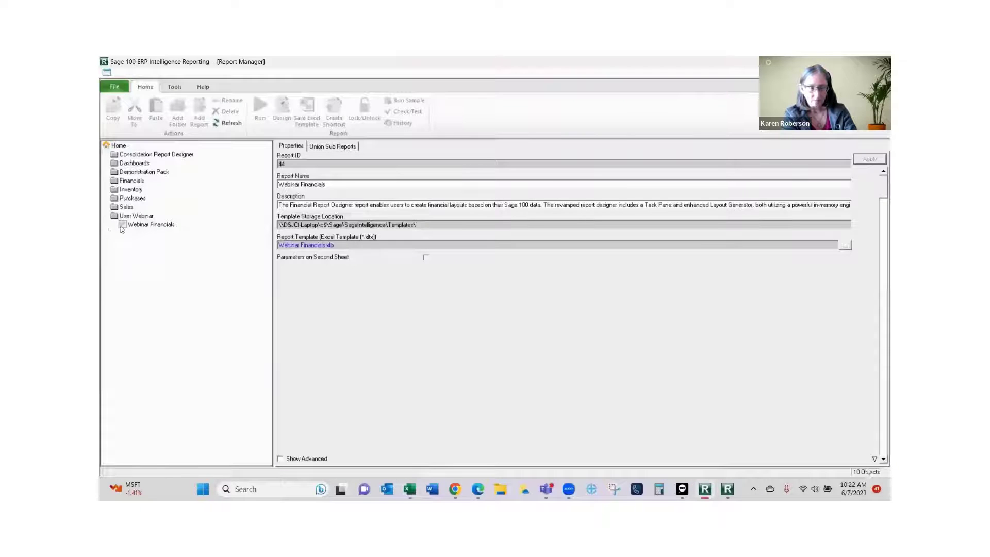
Run the Customer Sales 2-8 report from the Sales folder in Report Manager.
left_click(127, 207)
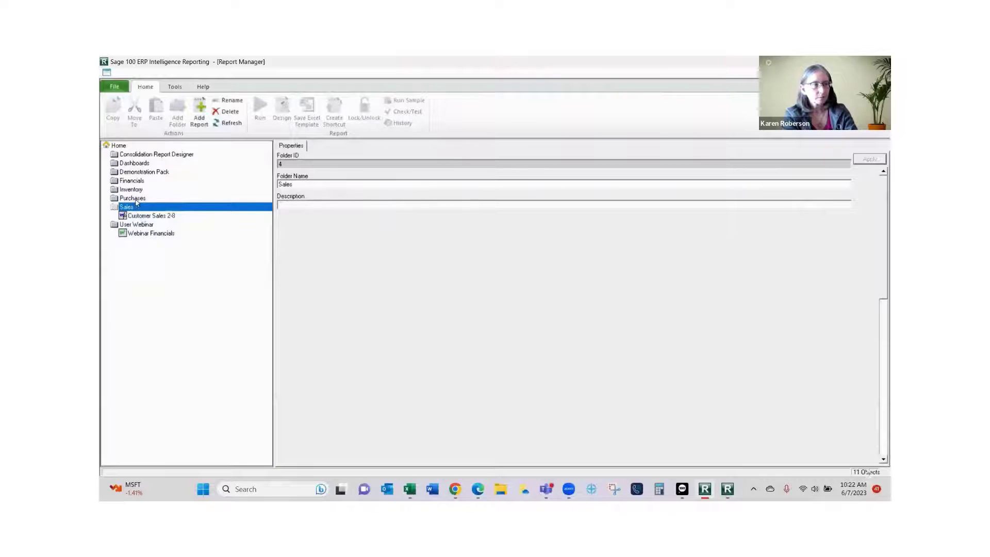
left_click(136, 200)
left_click(137, 207)
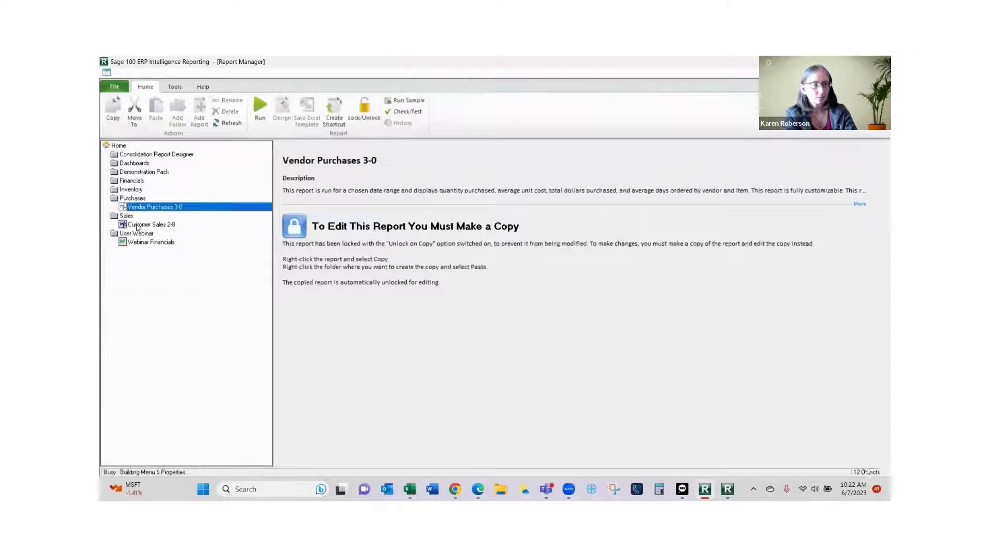
left_click(137, 224)
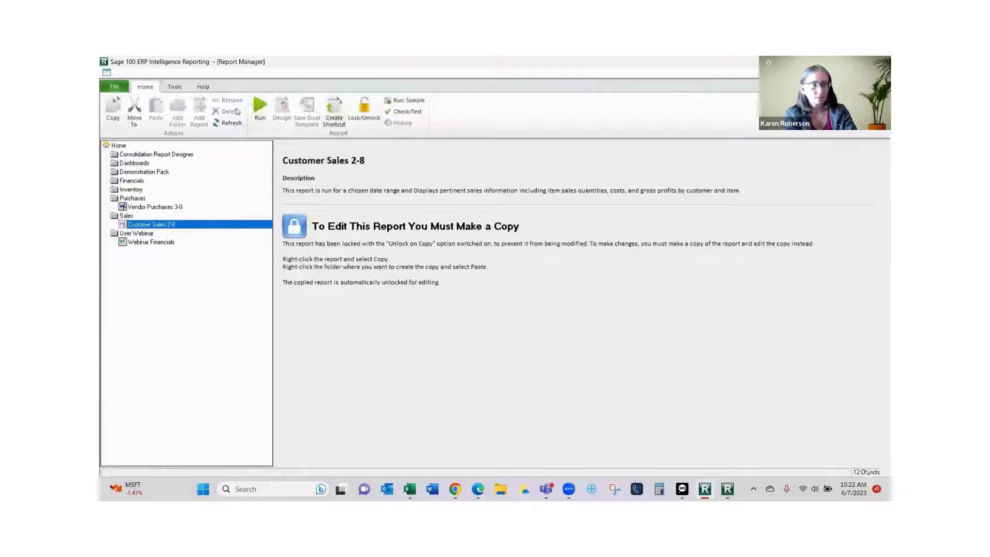
left_click(258, 110)
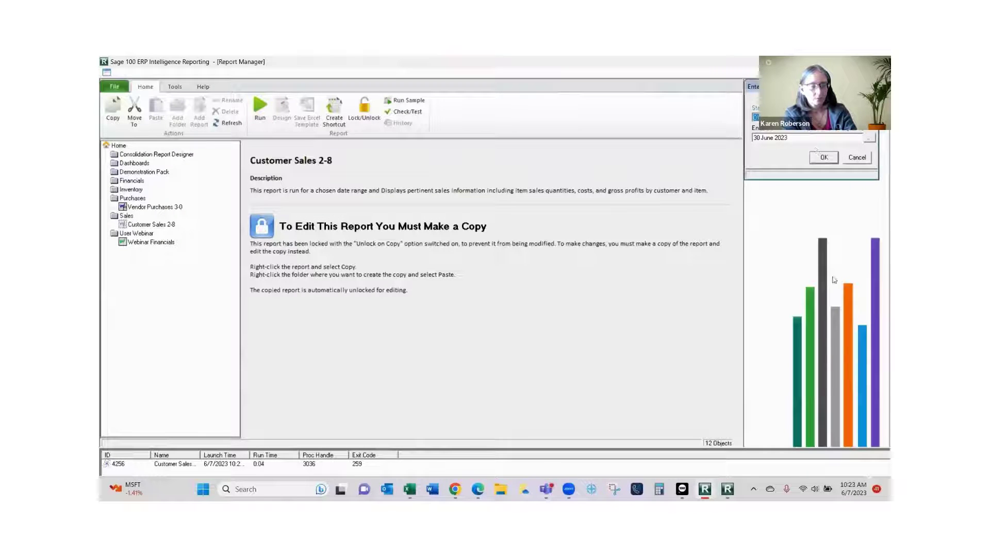
Set the report start date to 01 May 2025.
left_click(870, 117)
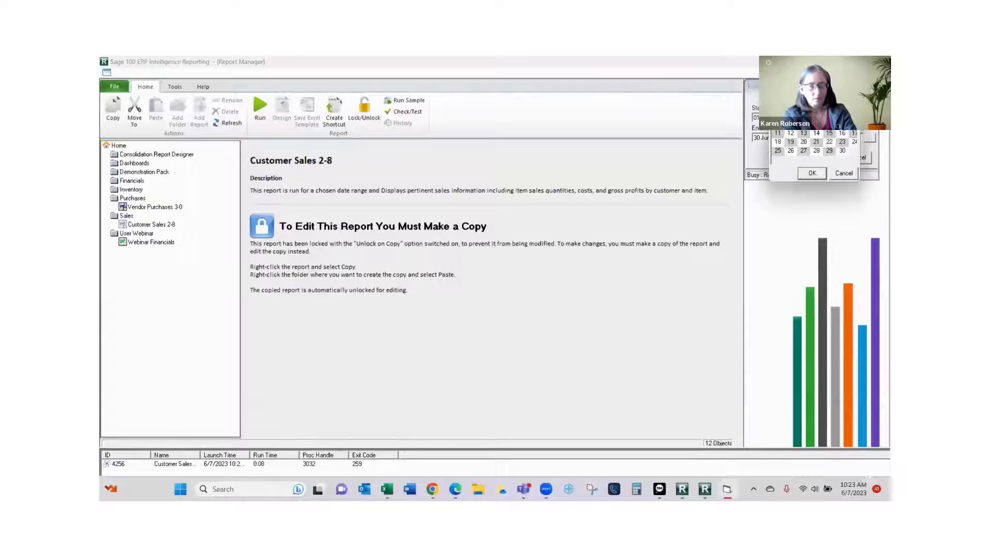
left_click(854, 97)
left_click(835, 108)
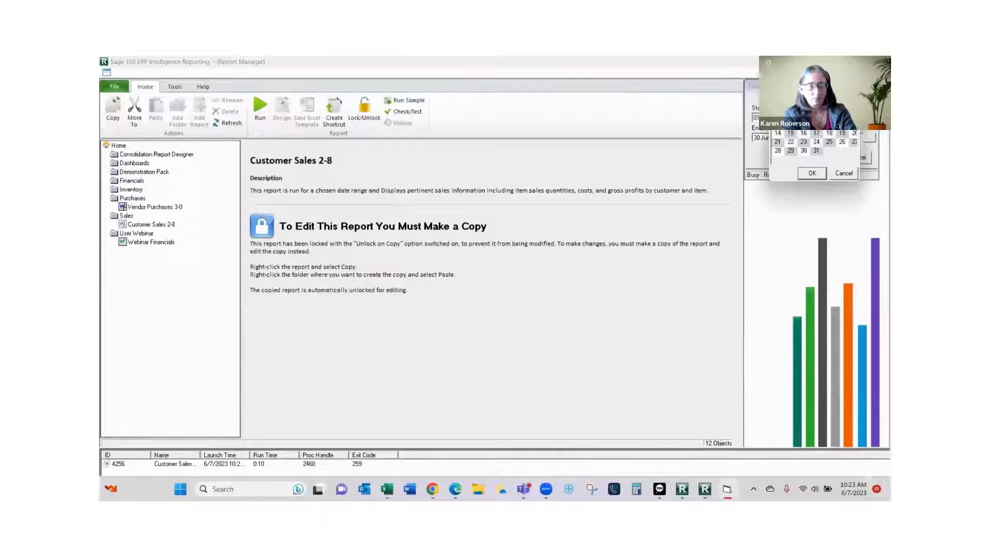
left_click(808, 97)
left_click(789, 119)
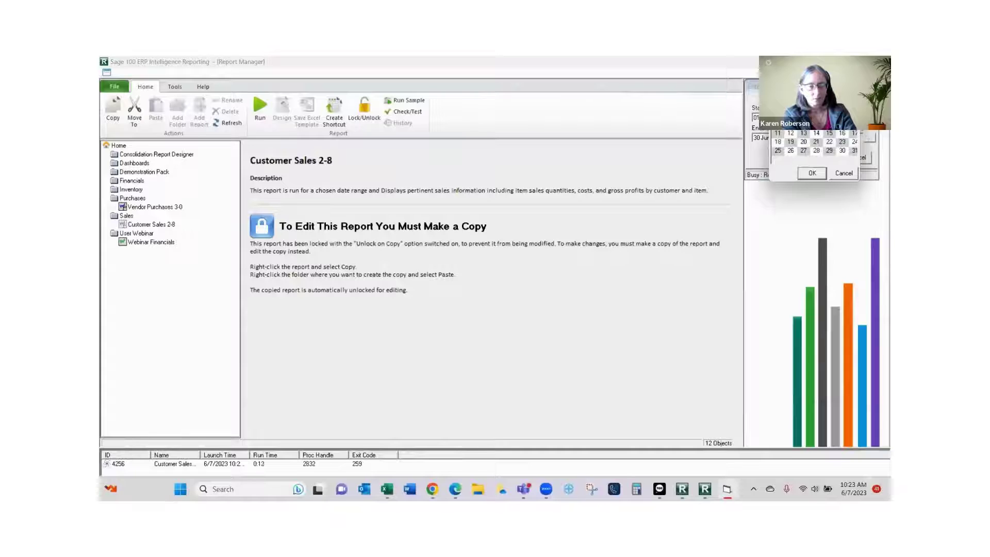
left_click(816, 174)
Set the end date to 31 May 2025 and run the report.
left_click(870, 137)
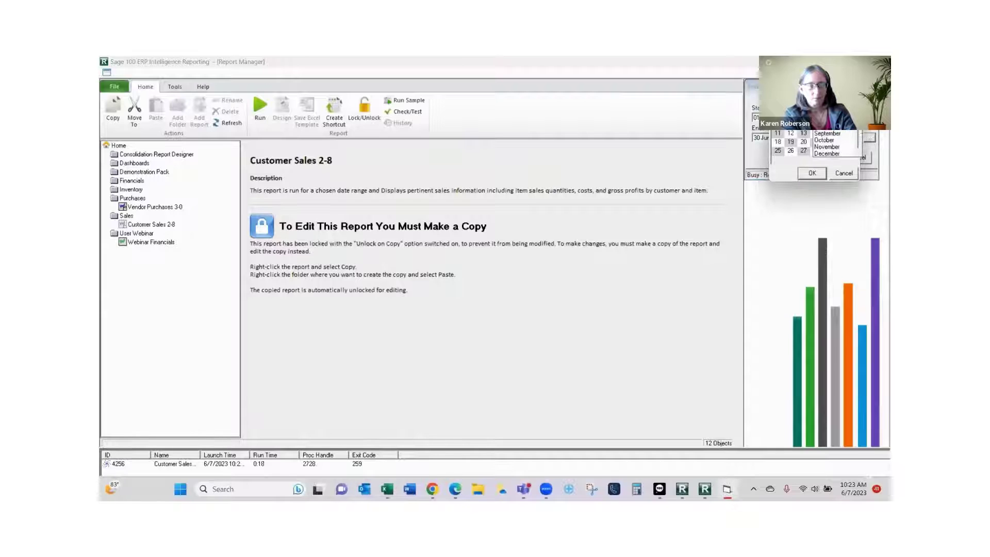
left_click(827, 106)
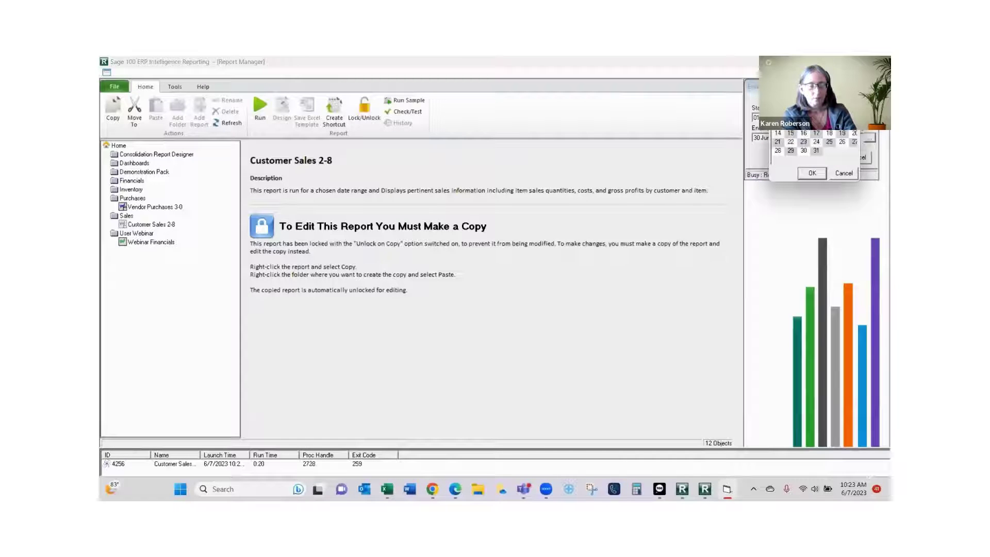
left_click(808, 98)
left_click(801, 119)
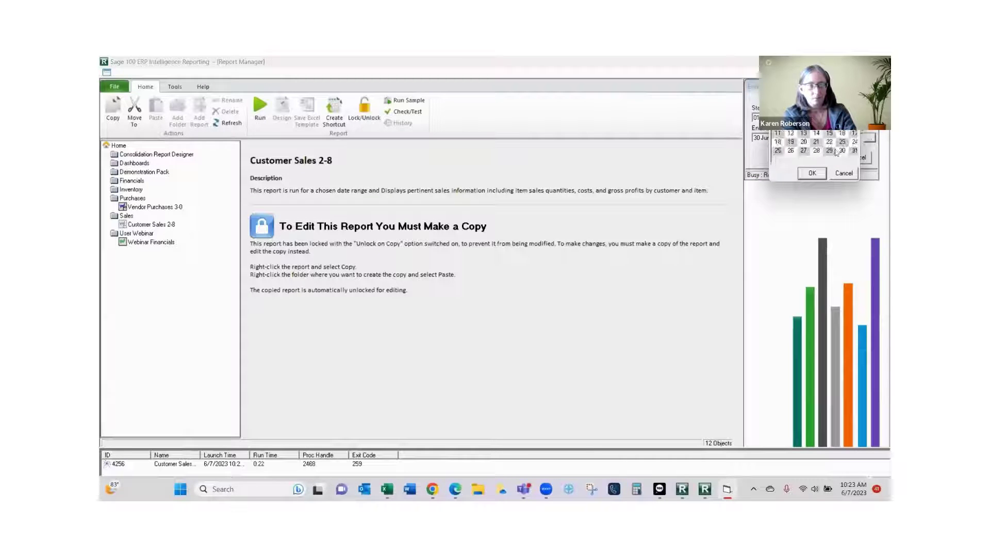
left_click(854, 152)
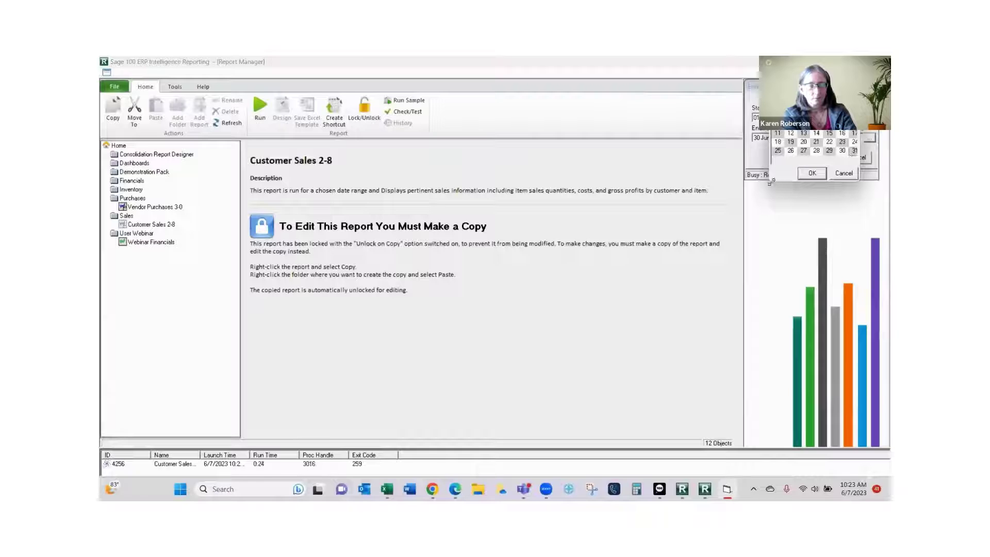
left_click(812, 173)
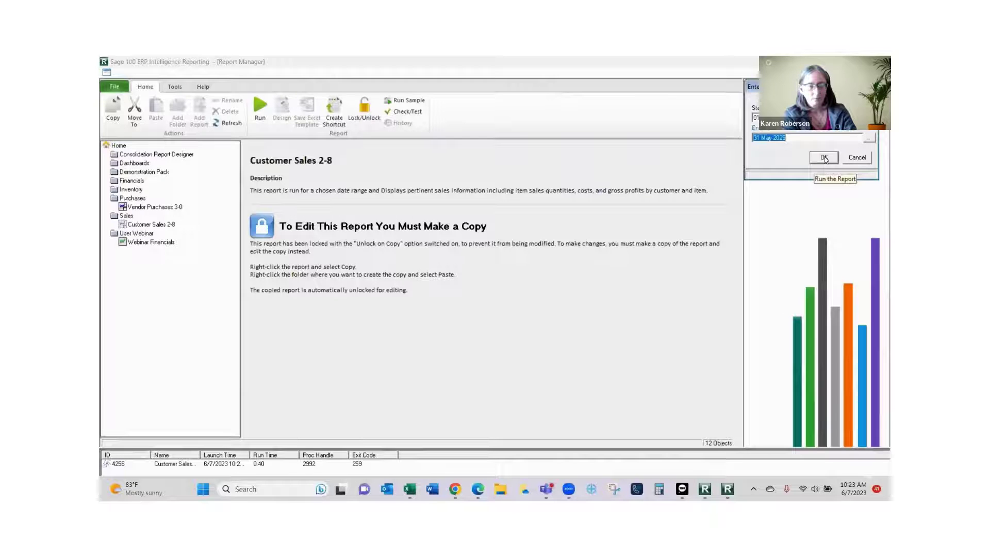
left_click(824, 158)
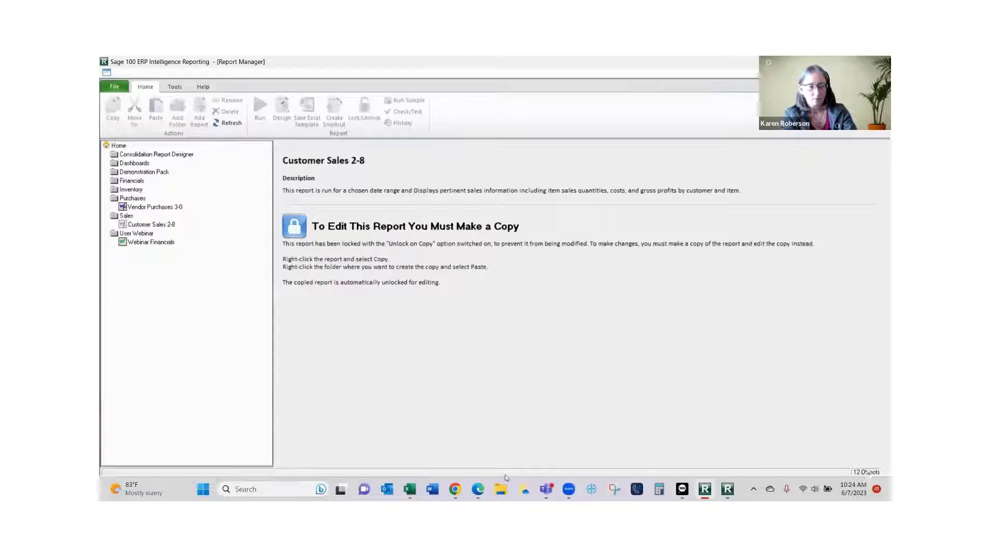
View the Customer Sales sheet in Customer Sales 2-81, then return to Webinar Financials1.
left_click(410, 489)
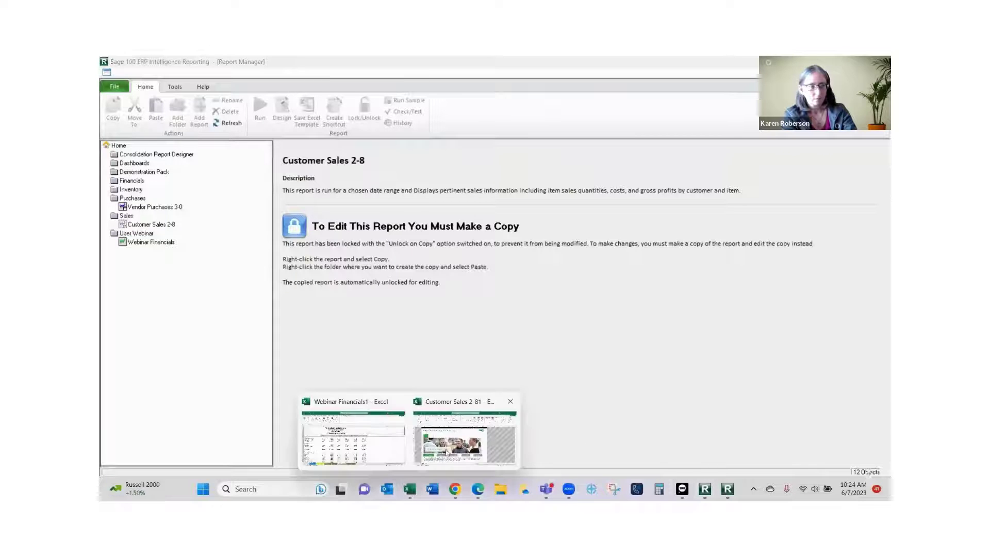
left_click(450, 447)
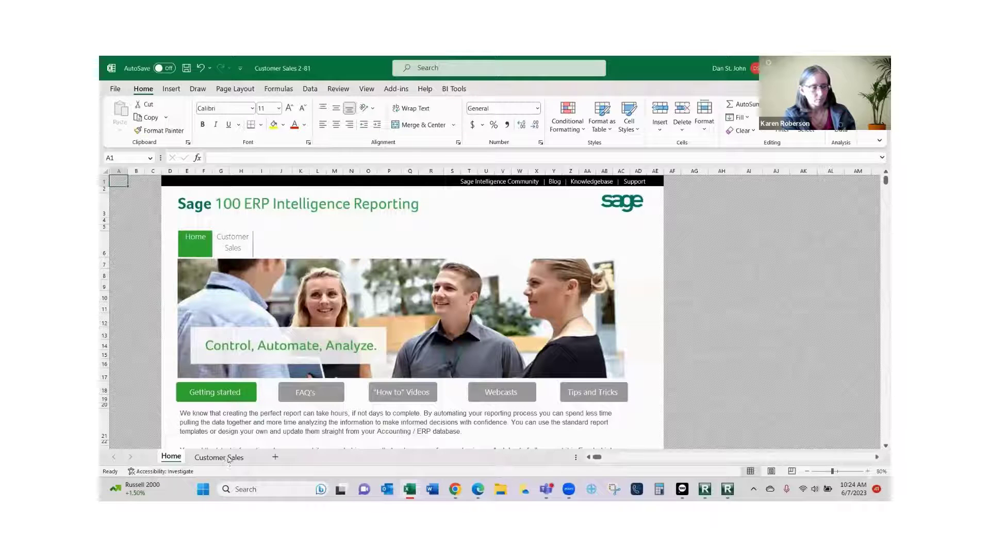
left_click(230, 458)
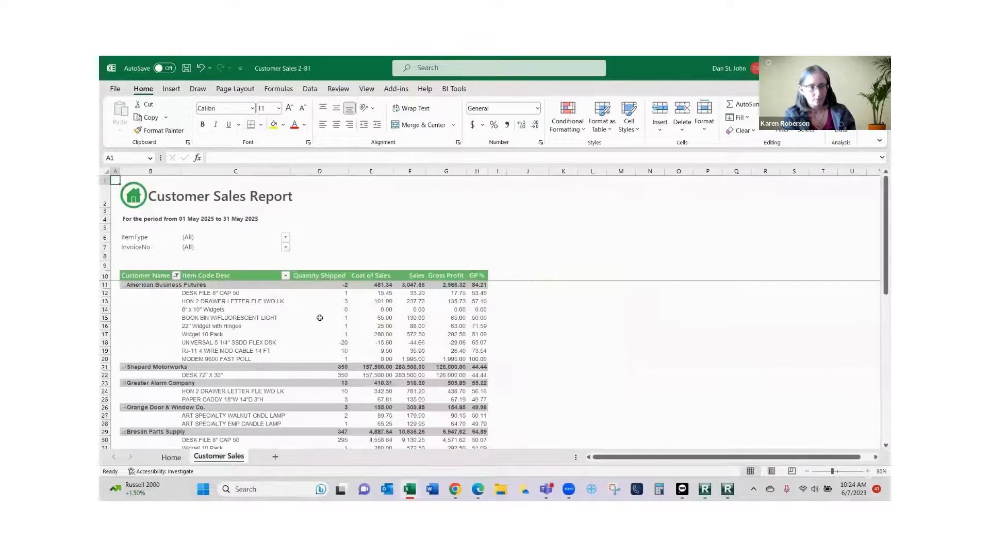
scroll(325, 338, "up", 1)
mouse_move(407, 487)
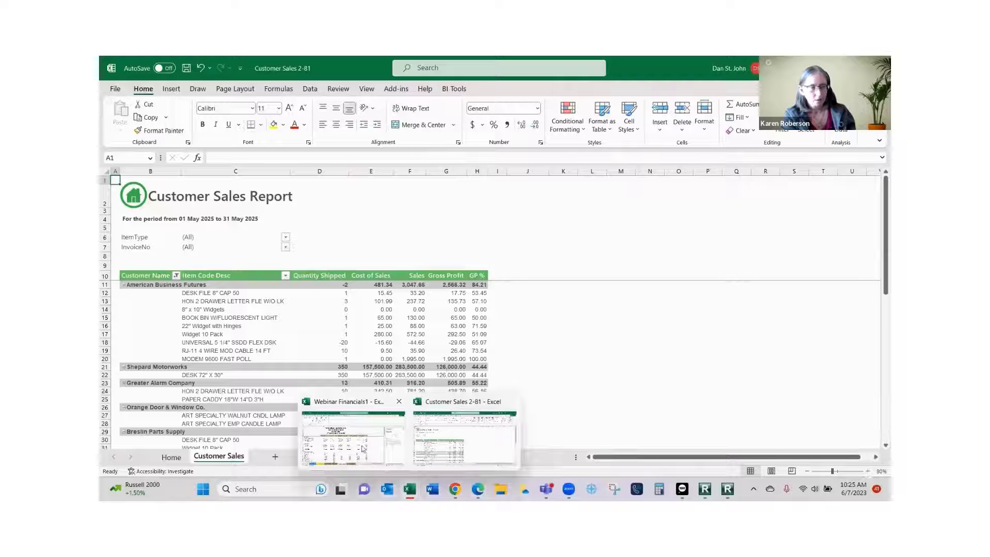
left_click(362, 448)
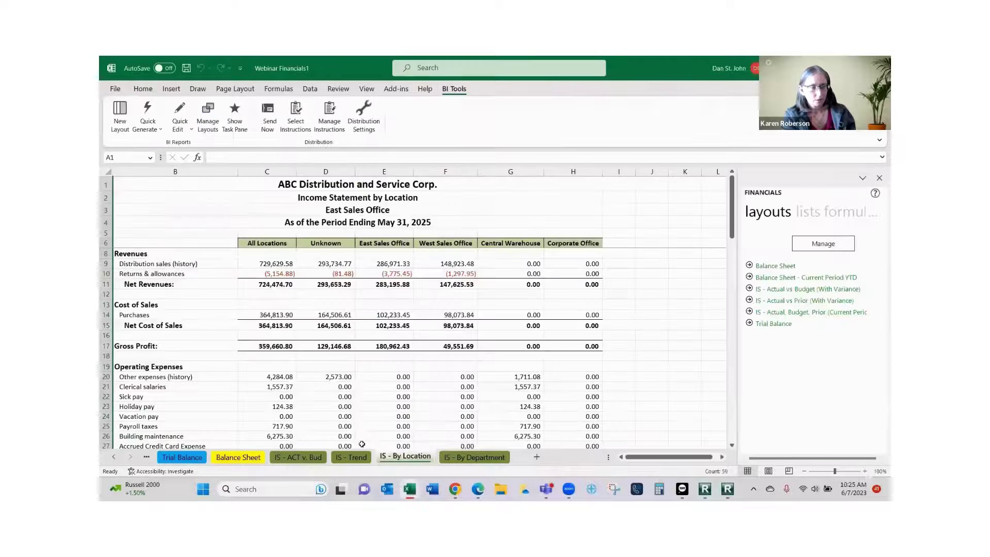